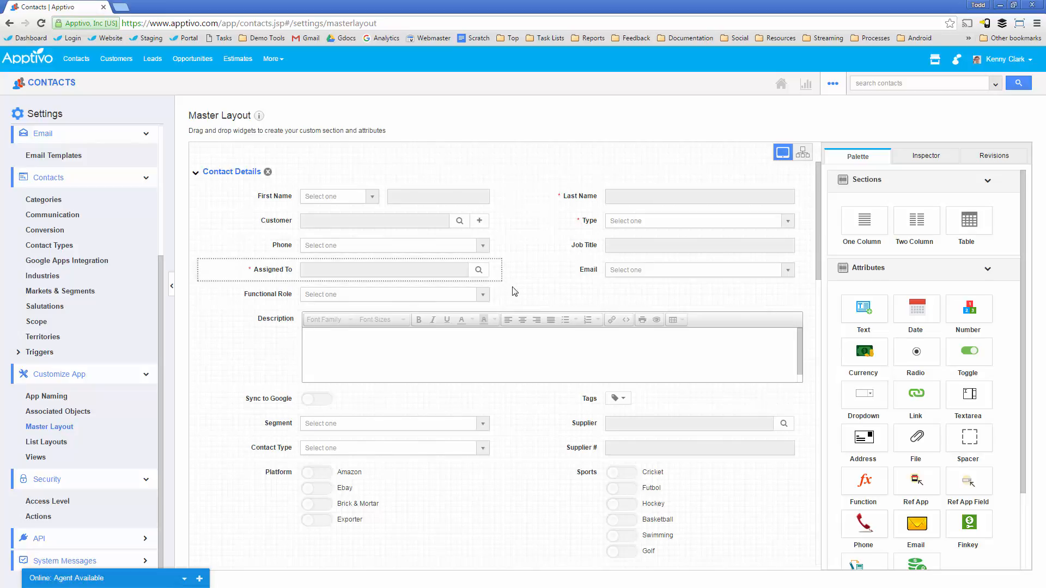
- Add a Text attribute below the Products field in the Contact Details section
scroll(512, 287, down, 1)
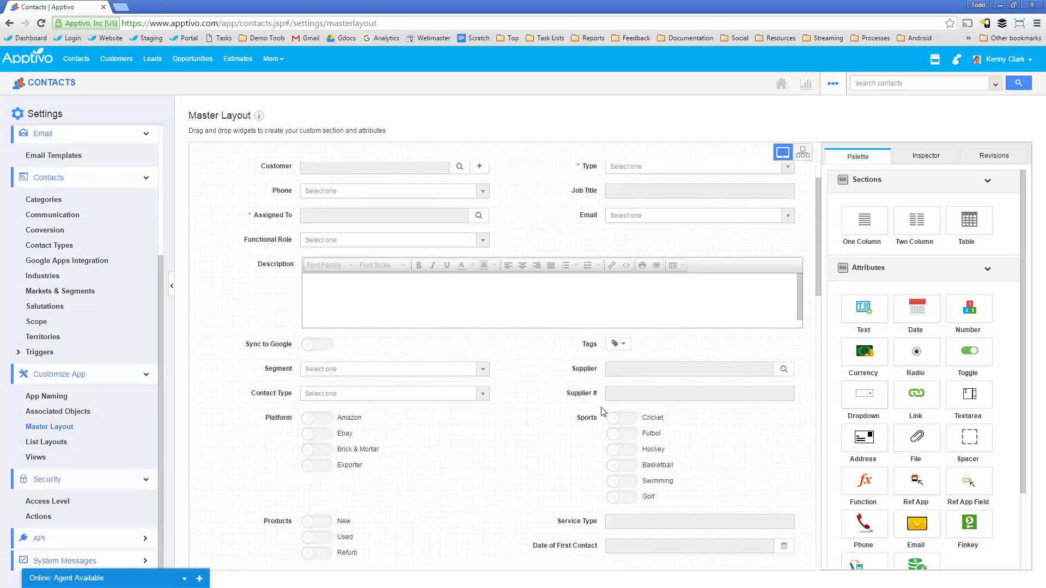
scroll(604, 413, down, 4)
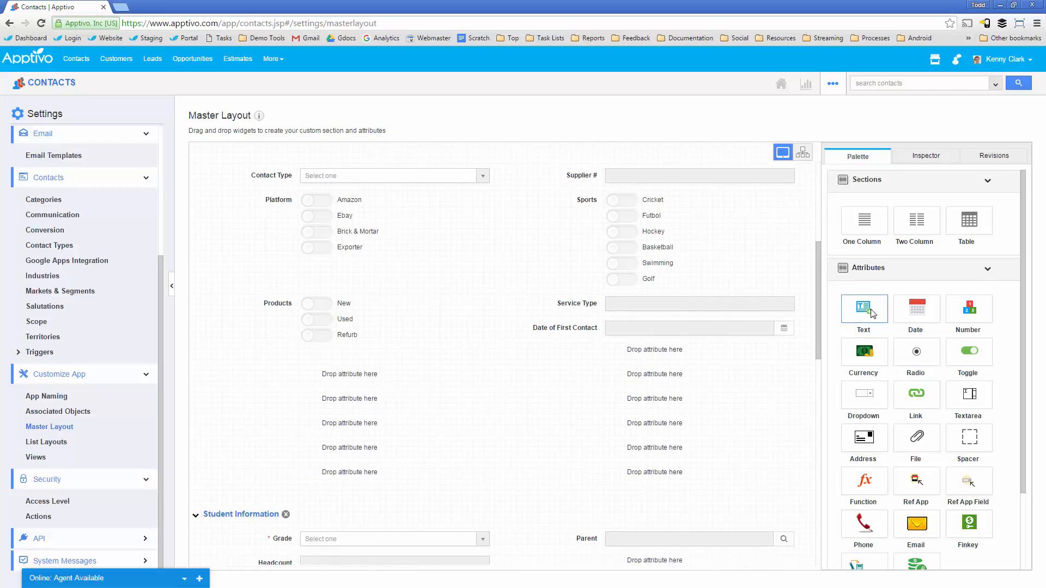
drag(873, 313, 375, 377)
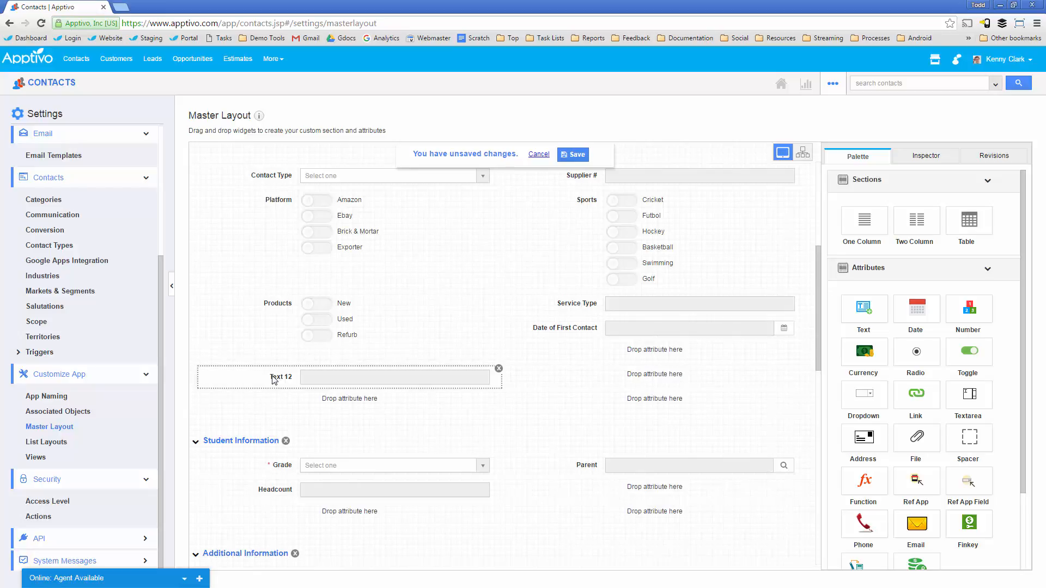
- Name the new text attribute Nickname and save the master layout
click(300, 379)
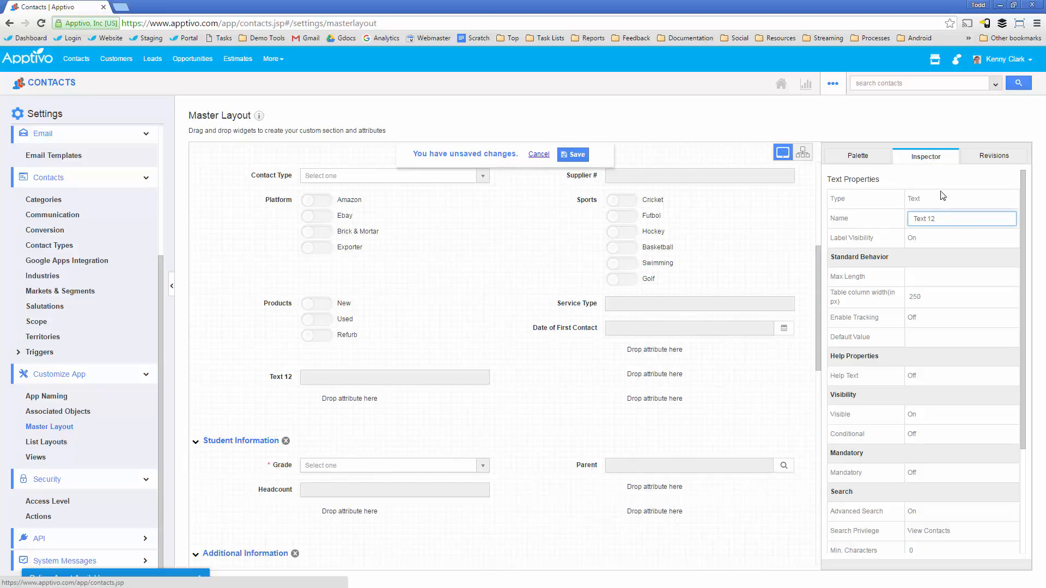
drag(943, 219, 869, 217)
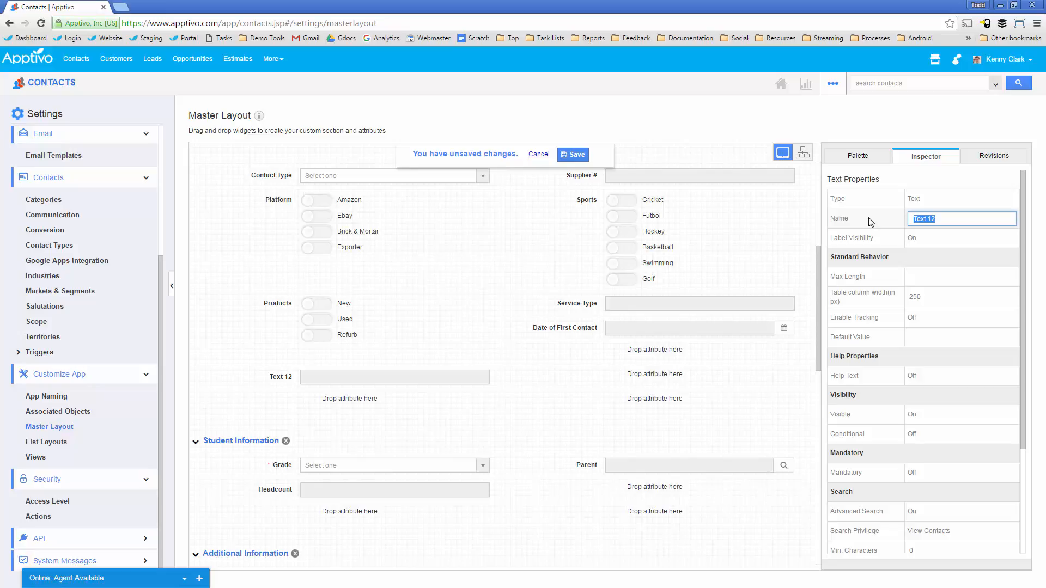
text(Nickname)
click(922, 264)
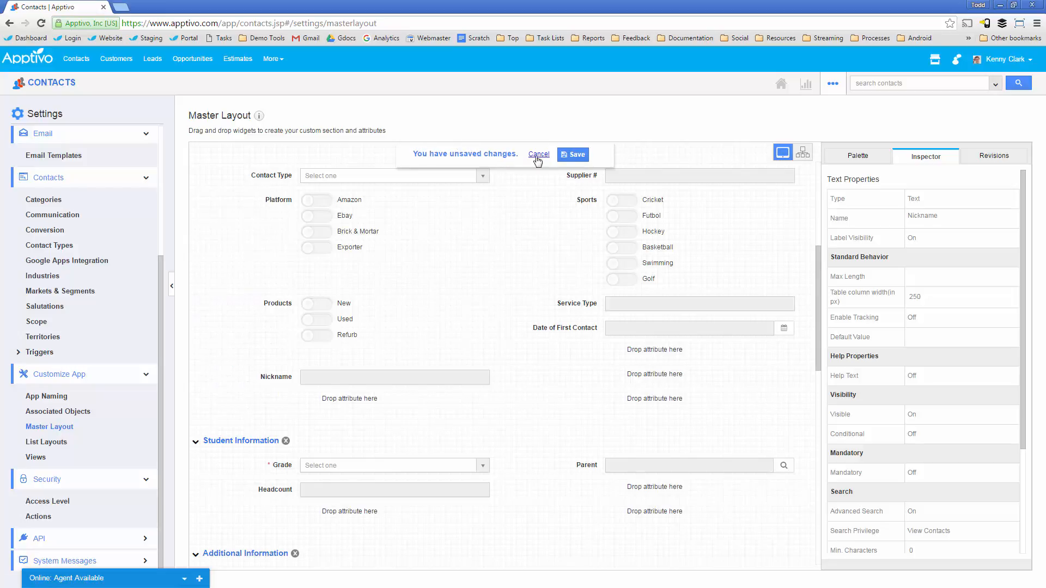
click(582, 157)
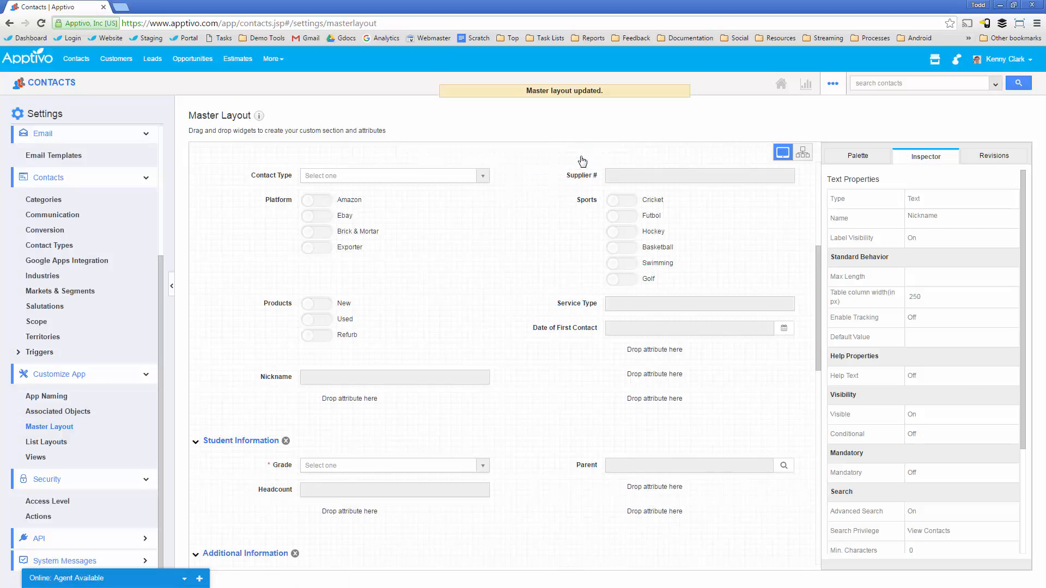
- Review the layout's revision history and the property settings of the Nickname field
click(983, 158)
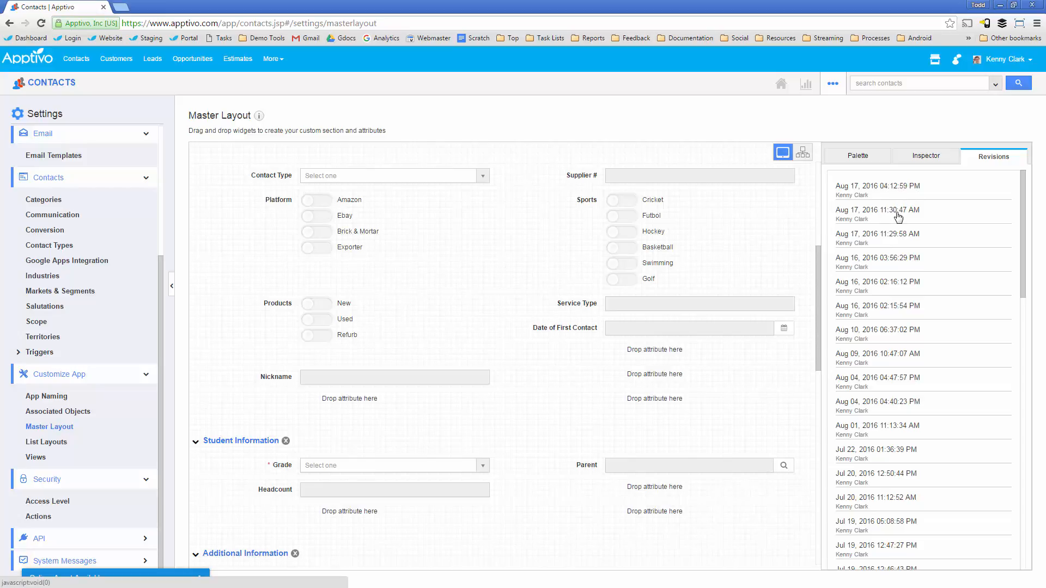
click(274, 381)
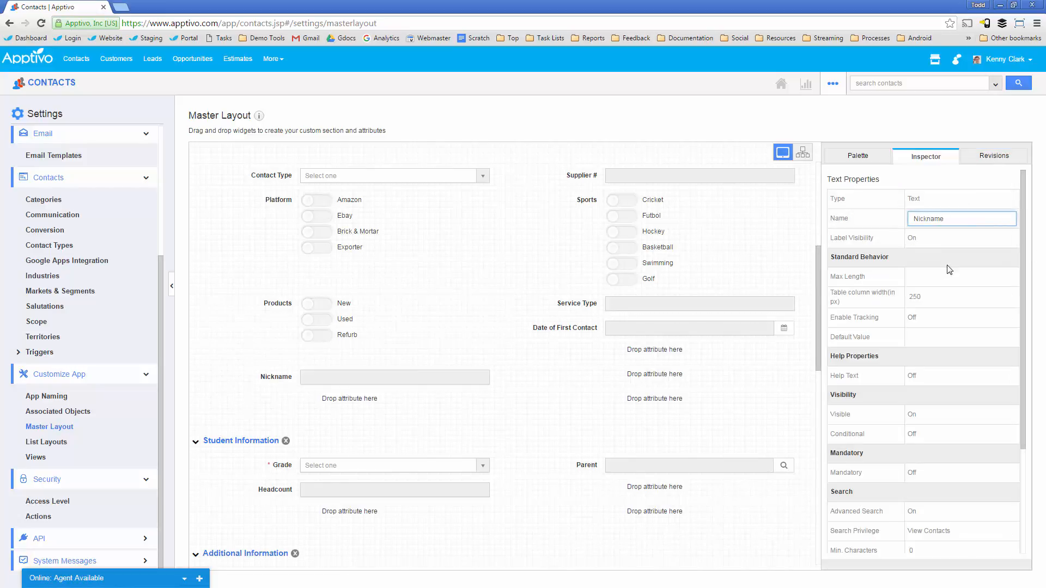
scroll(951, 272, down, 3)
scroll(928, 305, down, 1)
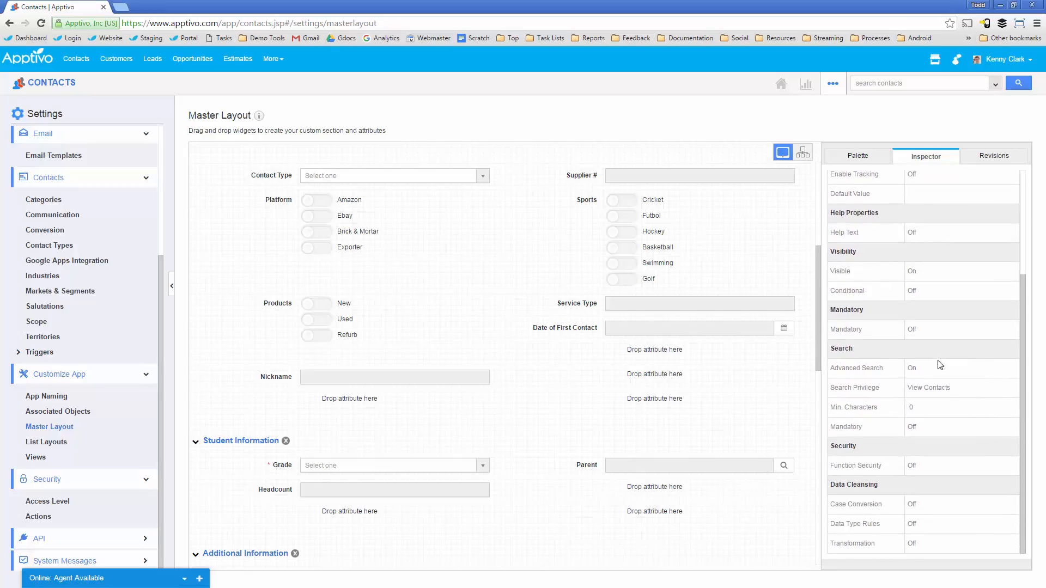
scroll(913, 381, up, 4)
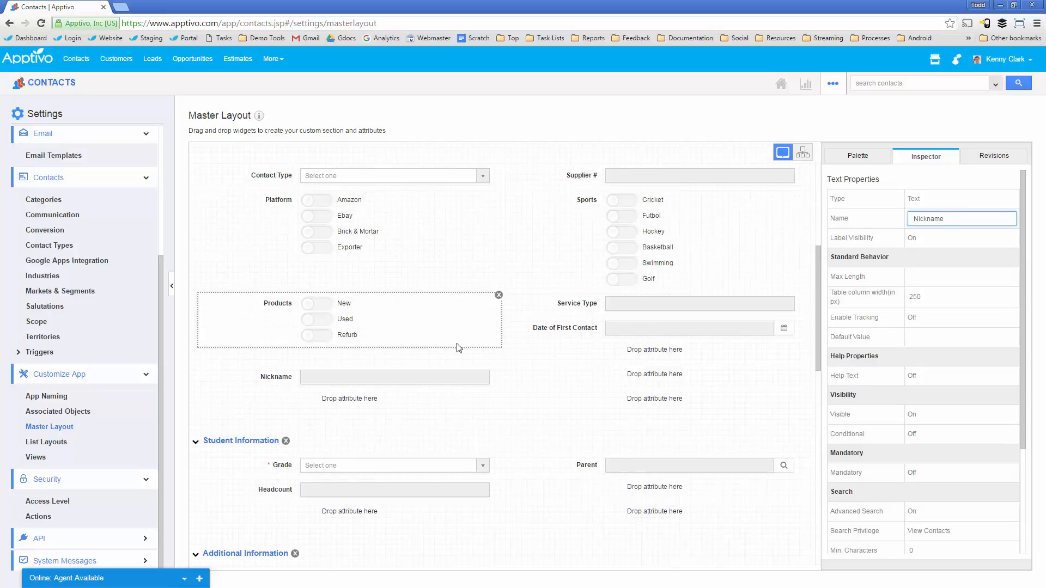
- Add a two-column section above Student Information and name it Contact Details
scroll(381, 381, down, 3)
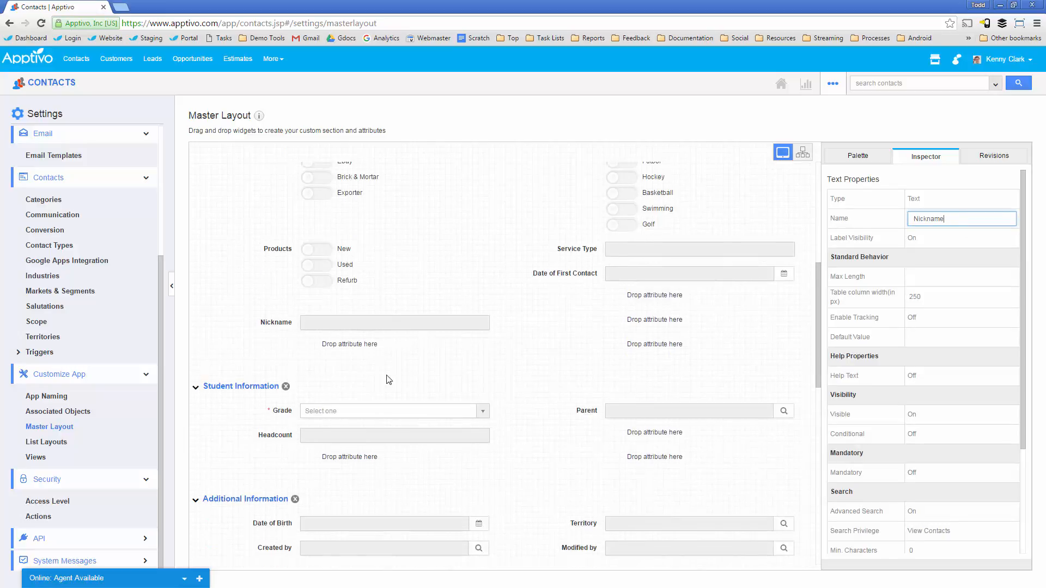
scroll(365, 342, down, 1)
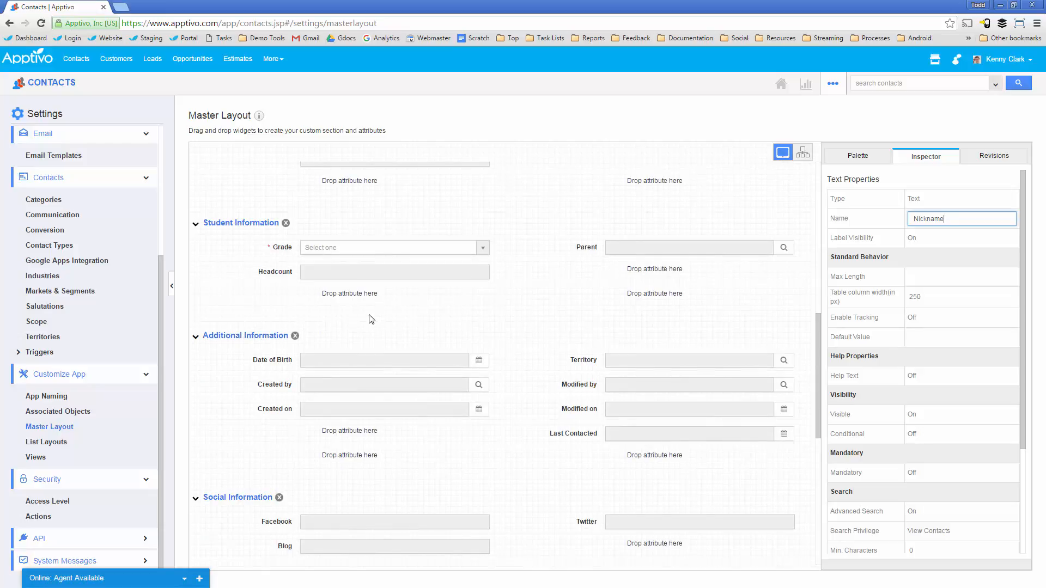
click(863, 158)
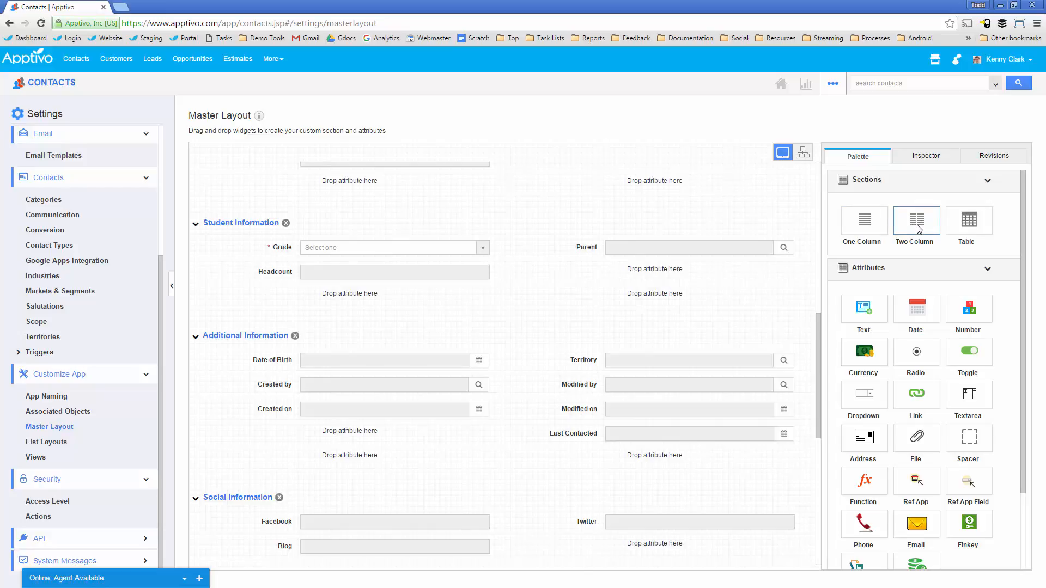
drag(919, 229, 405, 231)
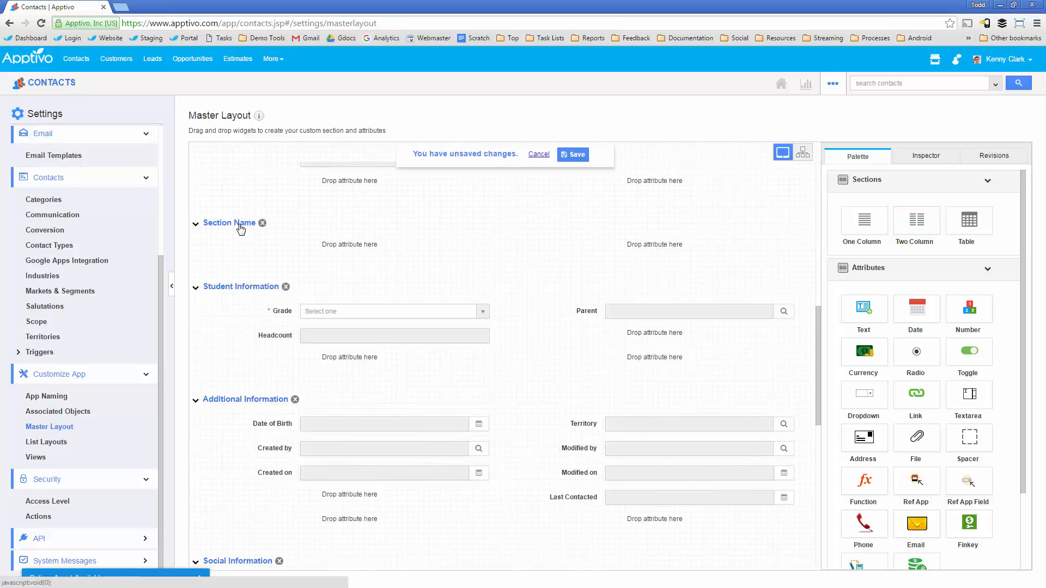
click(240, 229)
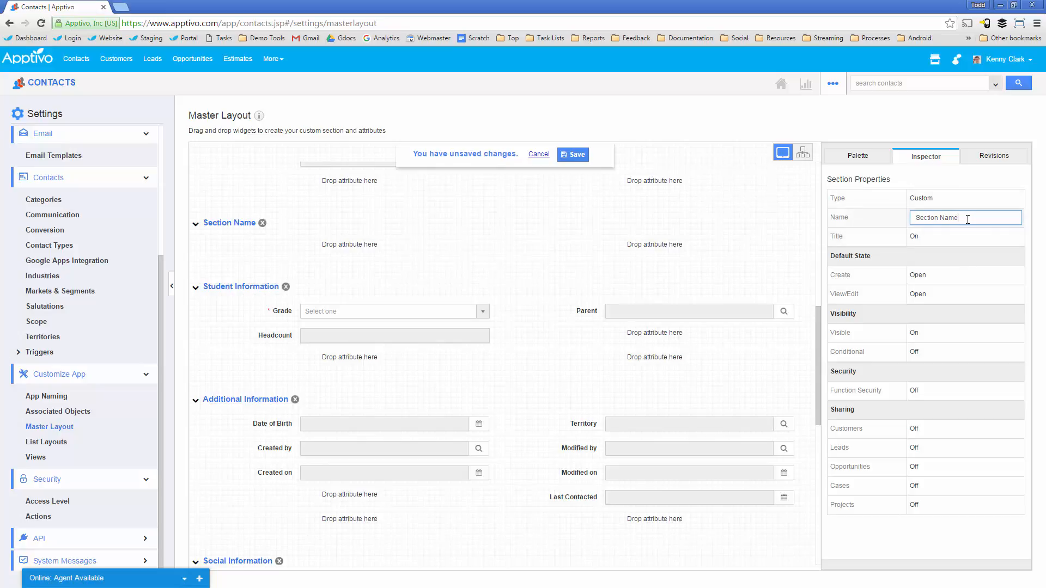
drag(968, 220, 866, 220)
text(Contact Details)
click(425, 321)
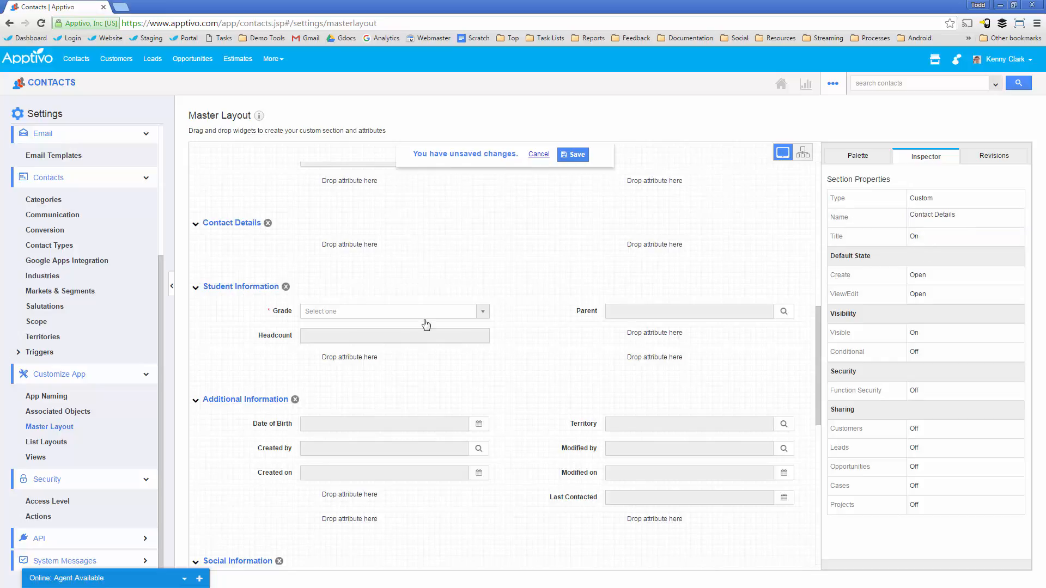
- Move the Nickname field into the new, empty Contact Details section
scroll(516, 336, up, 2)
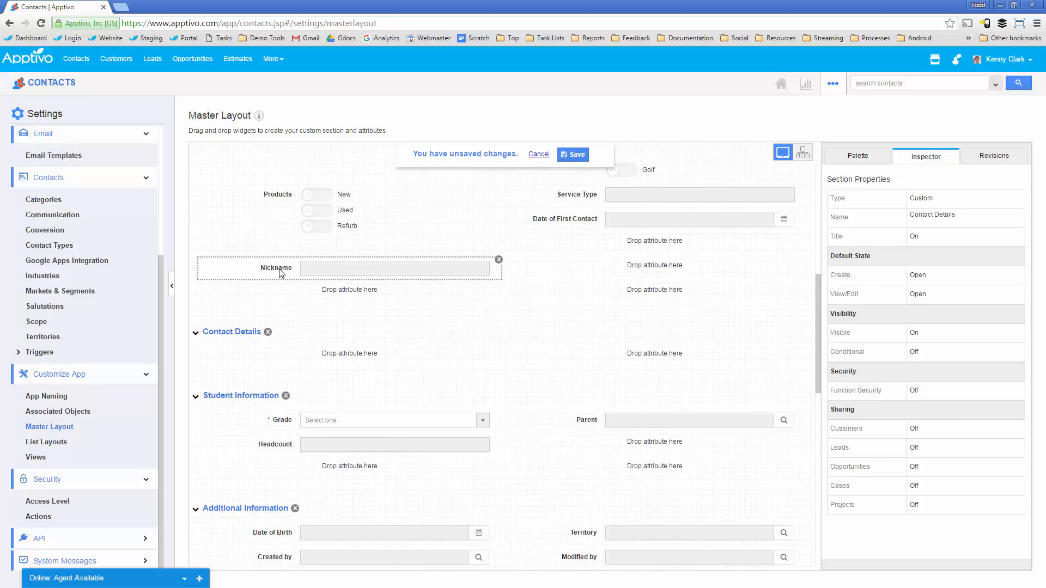
drag(280, 272, 347, 362)
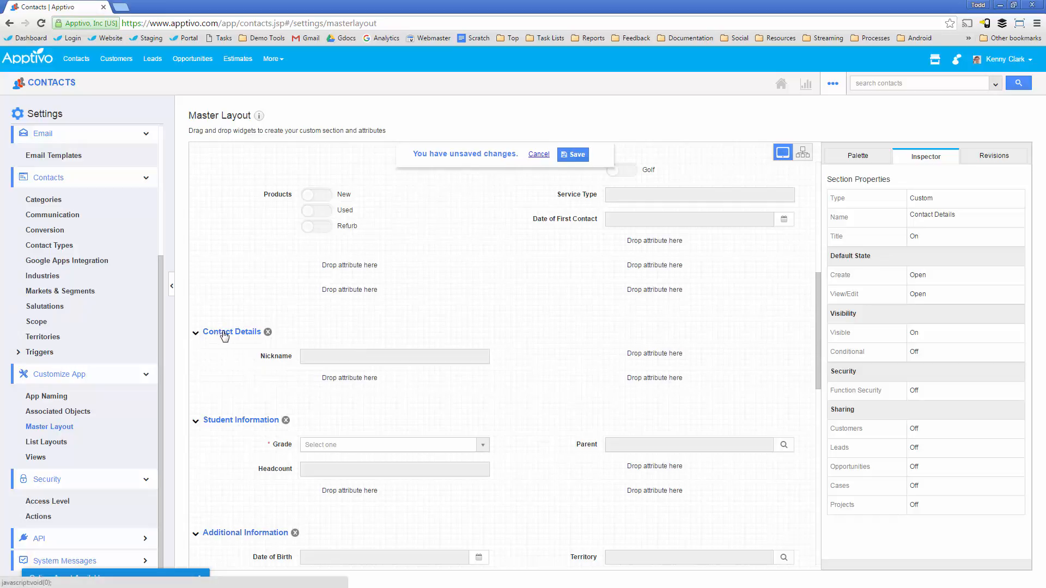
drag(227, 361, 264, 542)
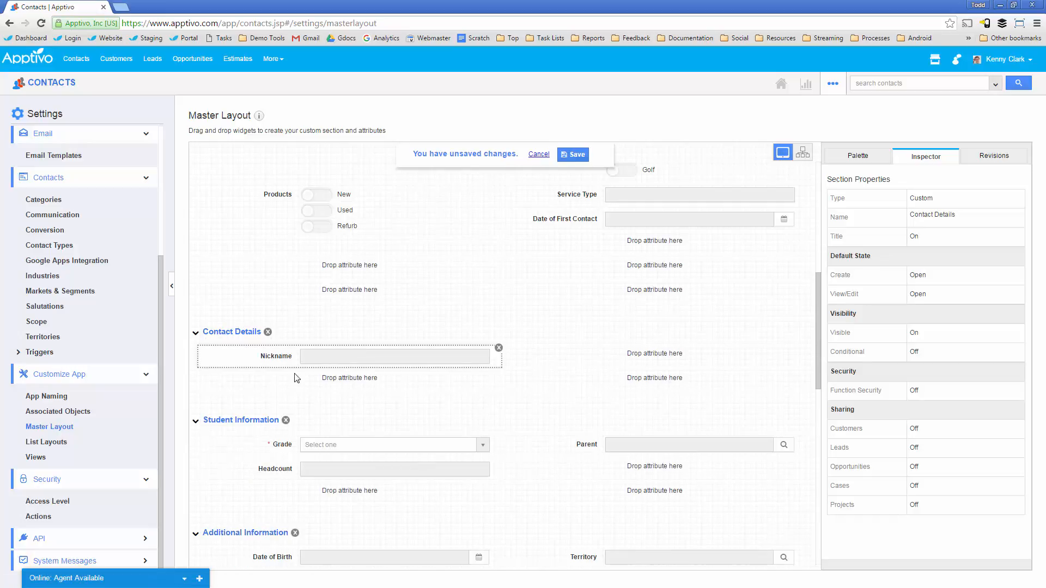
- Examine the remove controls on fields and sections, and the list view showing which attributes are switched on or off
scroll(297, 378, up, 7)
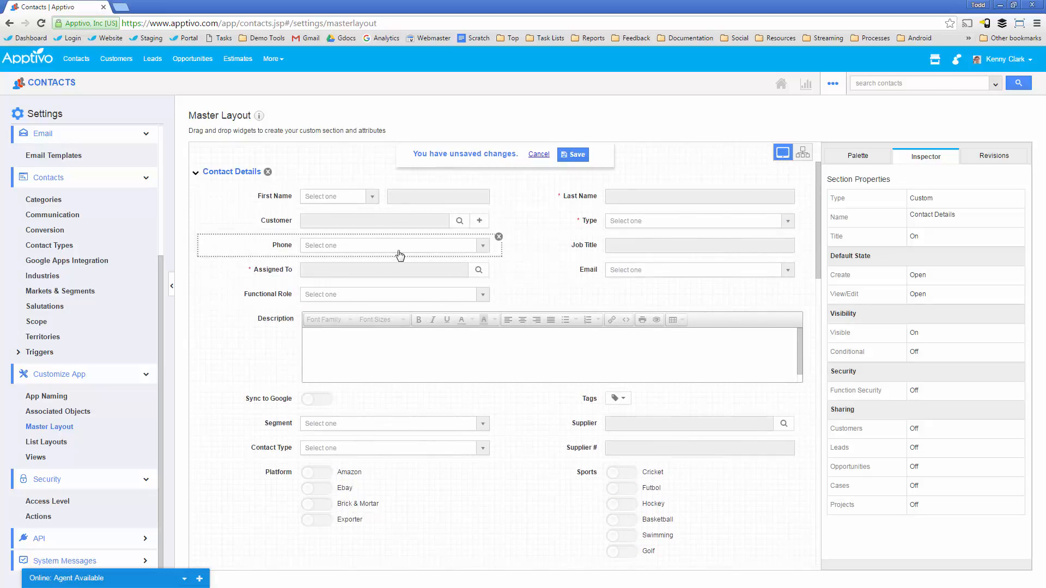
click(500, 240)
scroll(297, 307, down, 8)
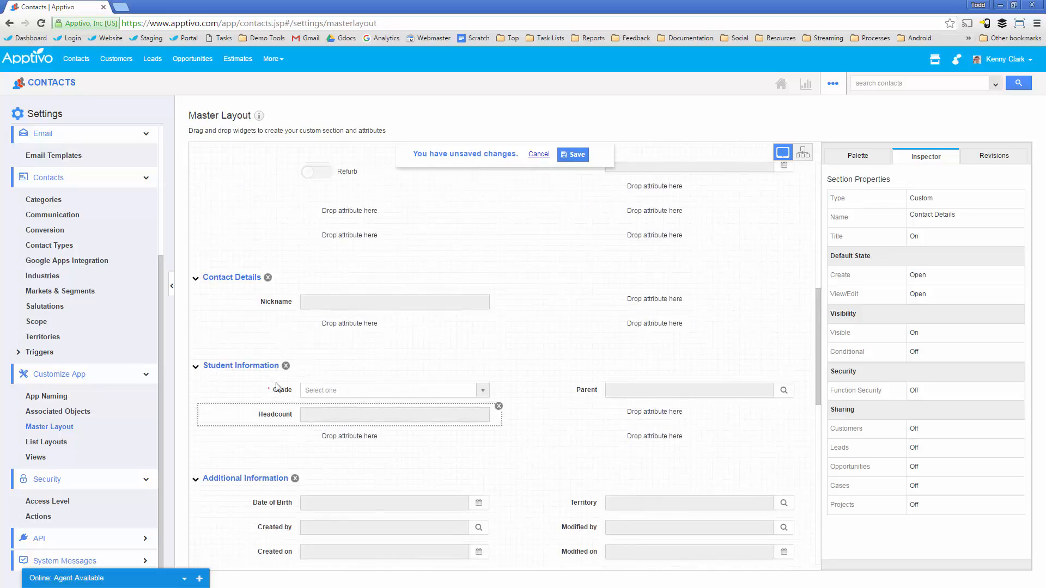
click(269, 279)
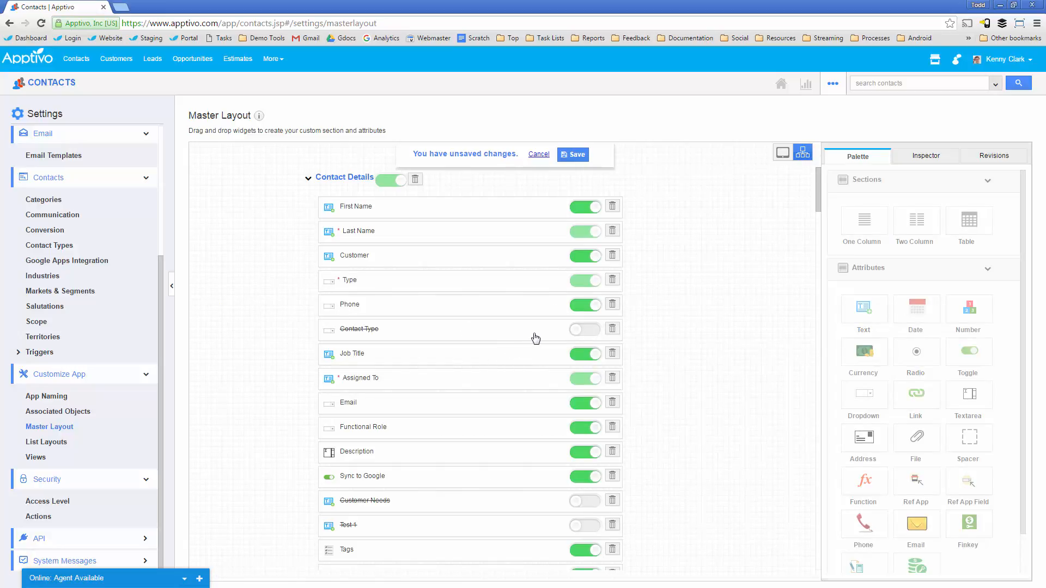
scroll(582, 381, down, 4)
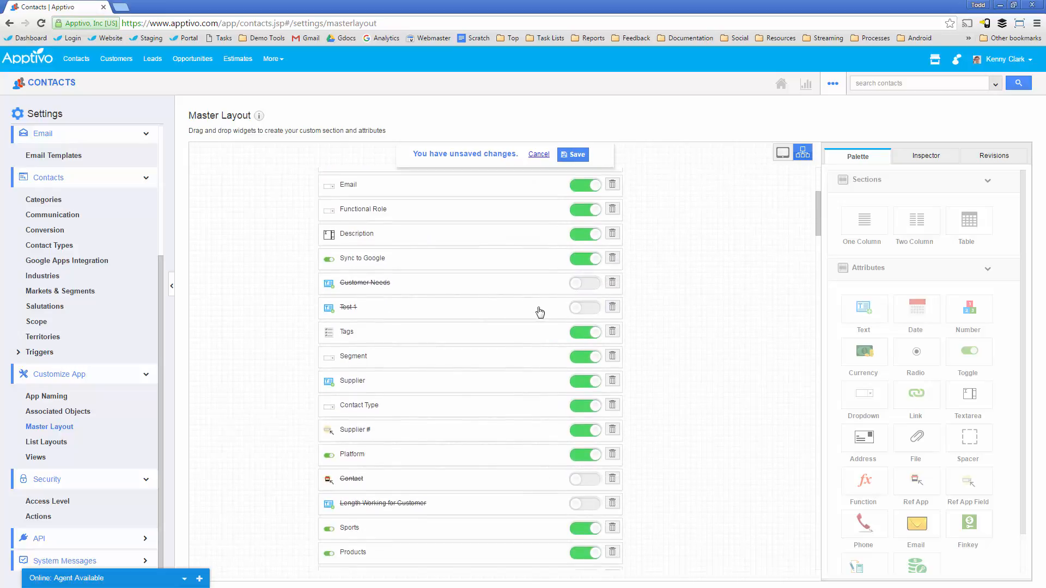
scroll(511, 347, down, 1)
scroll(511, 347, down, 5)
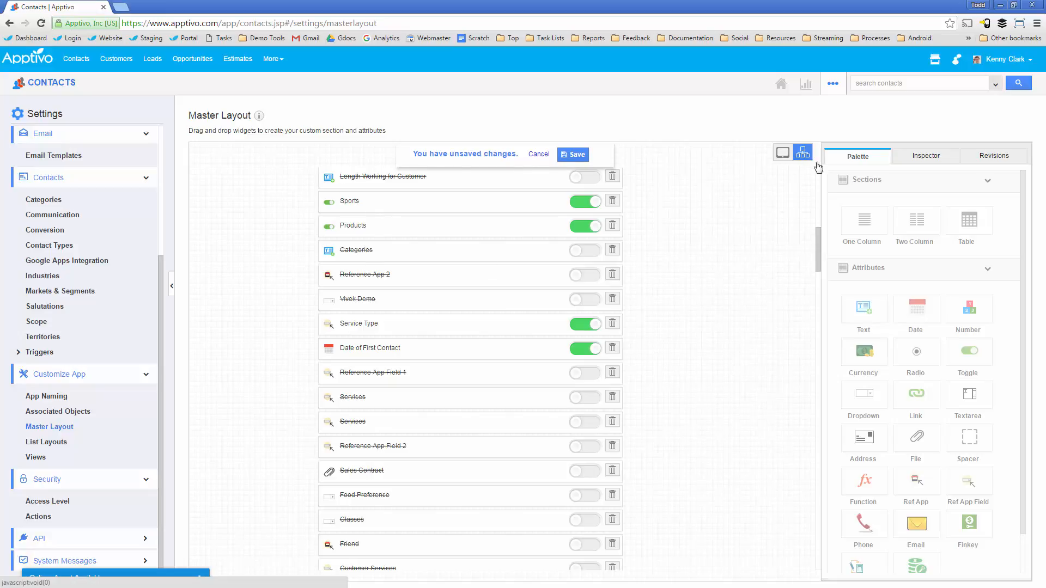
- Discard the unsaved layout changes and return to the Web/Tablet view
click(537, 154)
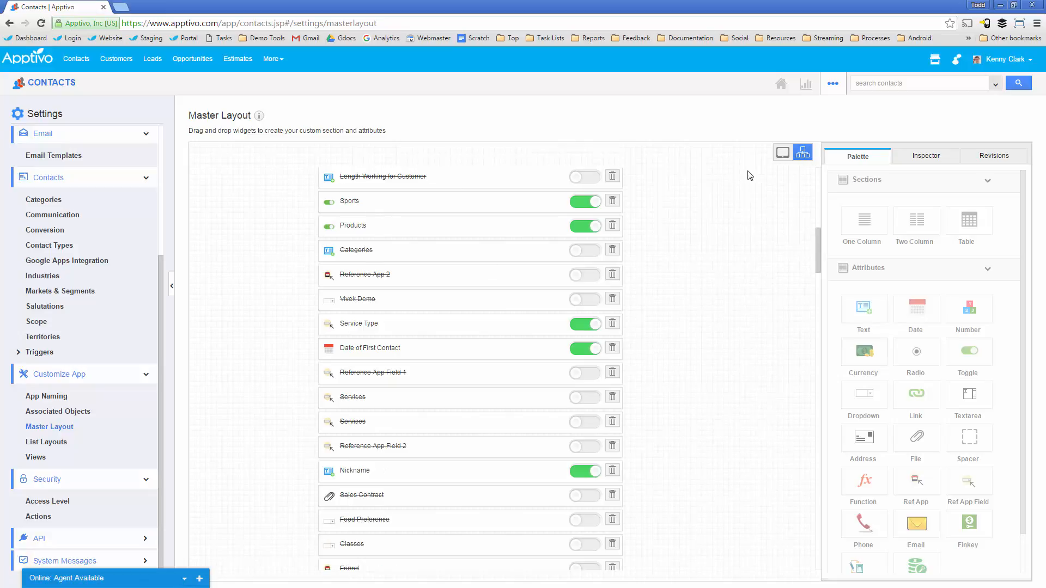
click(791, 157)
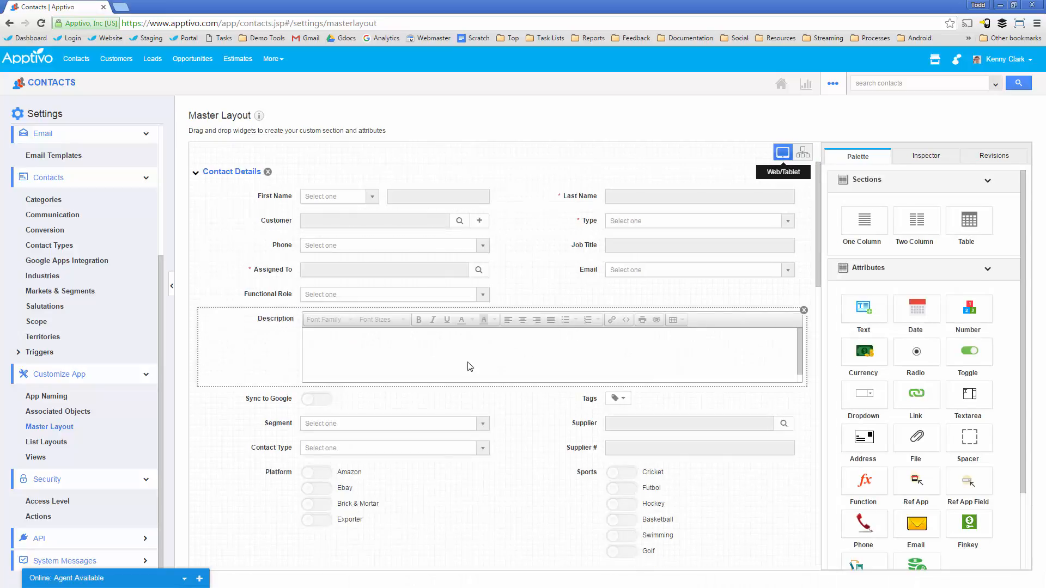
- Examine the attribute types available for the layout and the entry for removed attributes
scroll(917, 433, down, 1)
scroll(917, 432, down, 3)
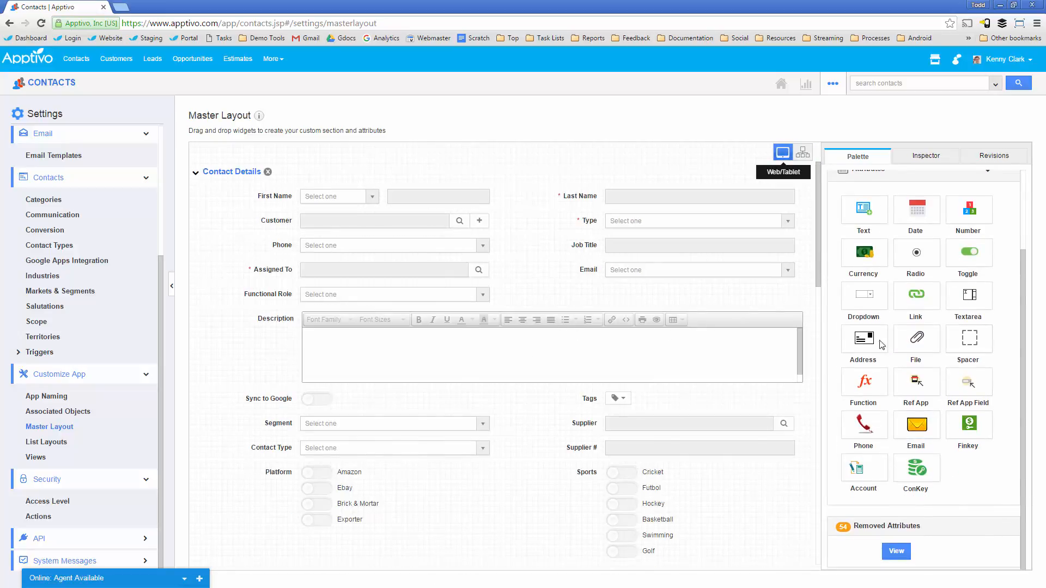
scroll(917, 314, up, 4)
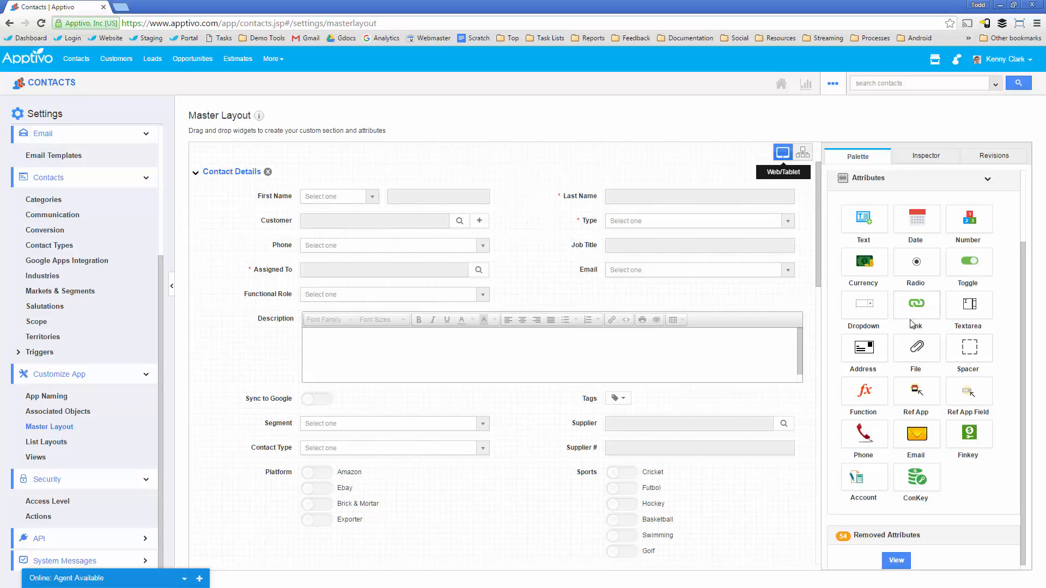
click(703, 418)
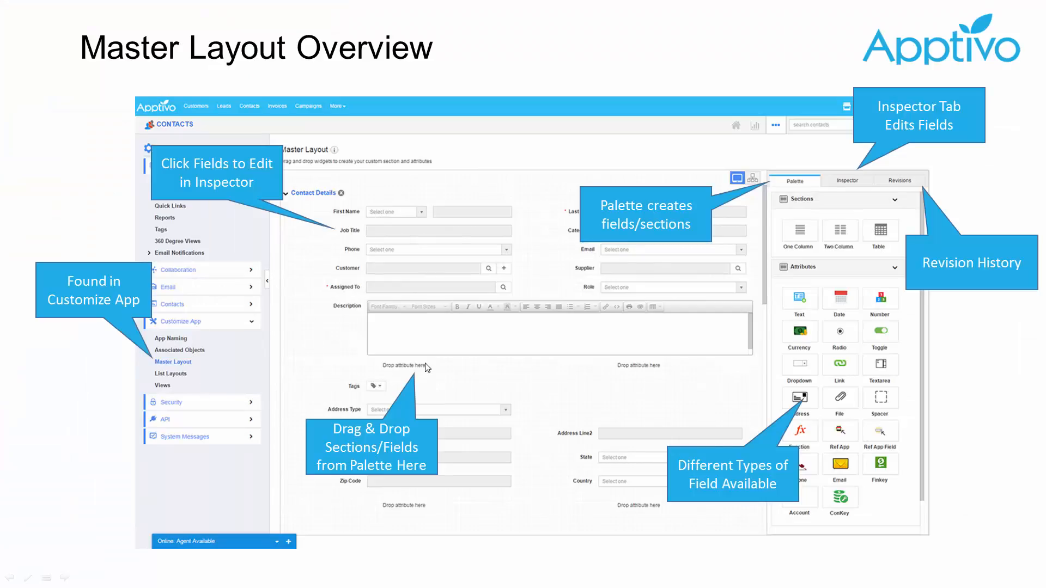
click(428, 368)
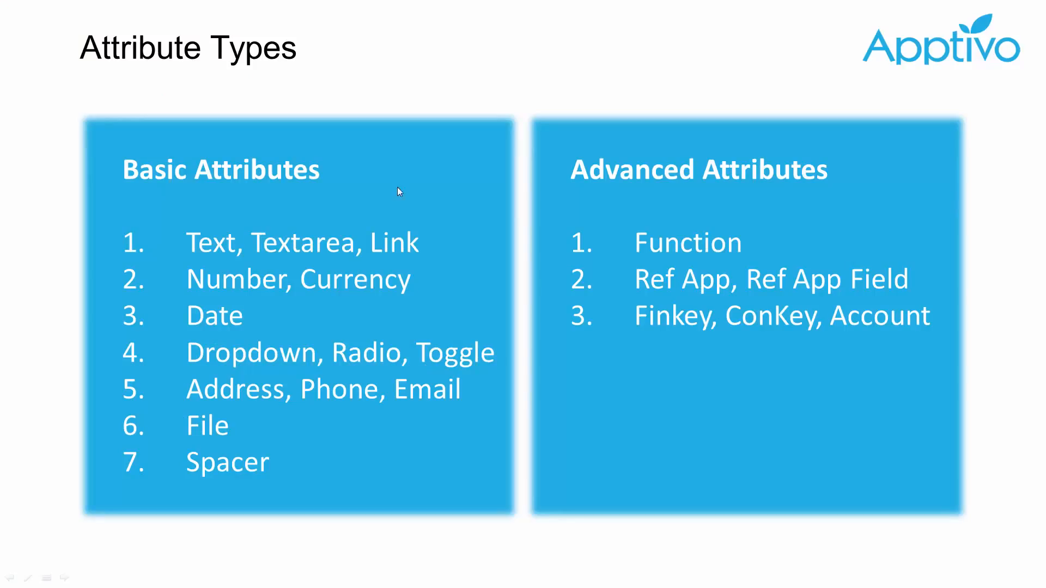
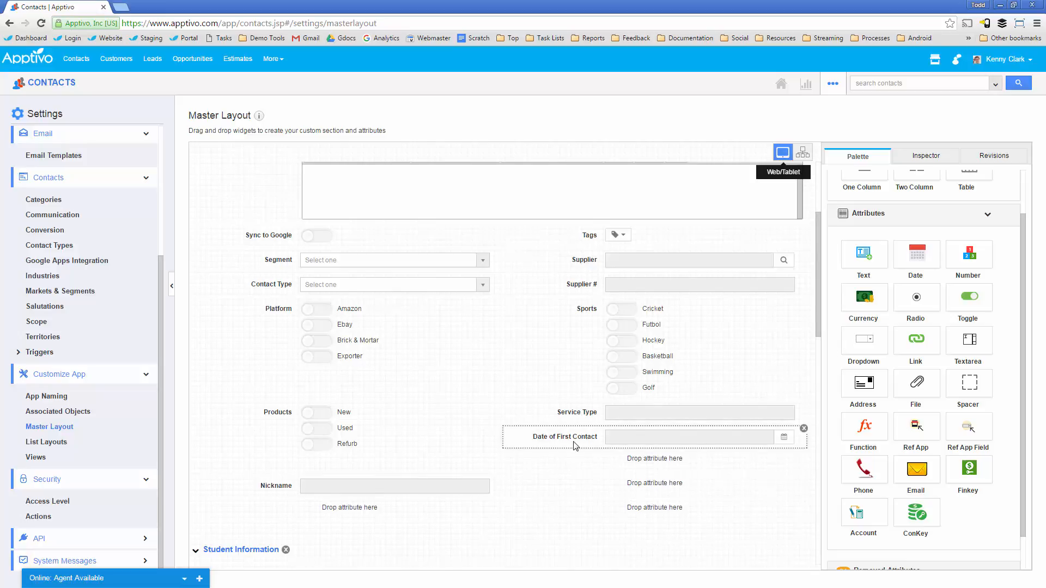
- Open the contacts advanced search and inspect its Date of First Contact range and Nickname criteria
click(996, 83)
scroll(791, 282, down, 6)
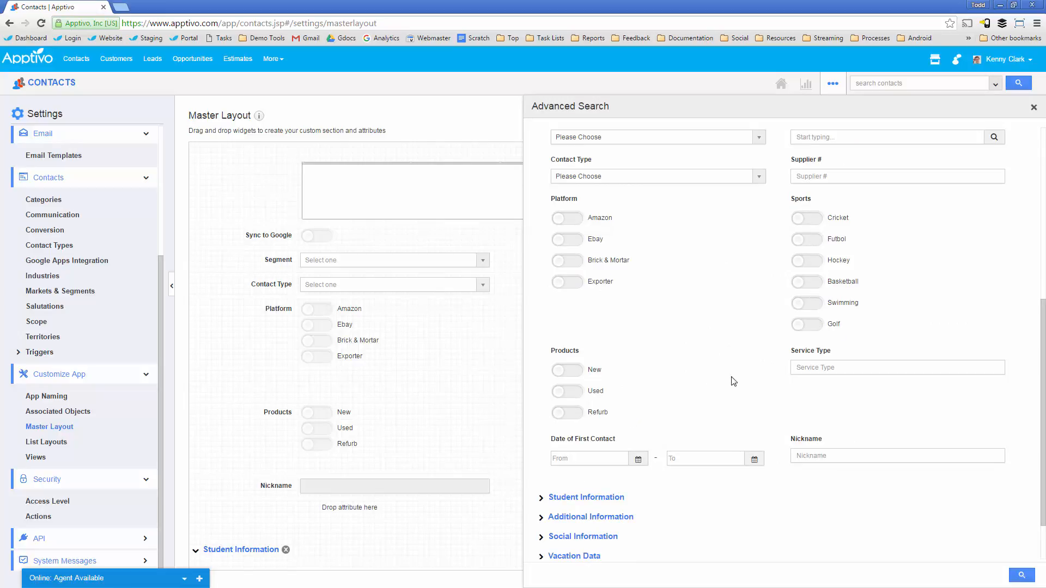
click(592, 458)
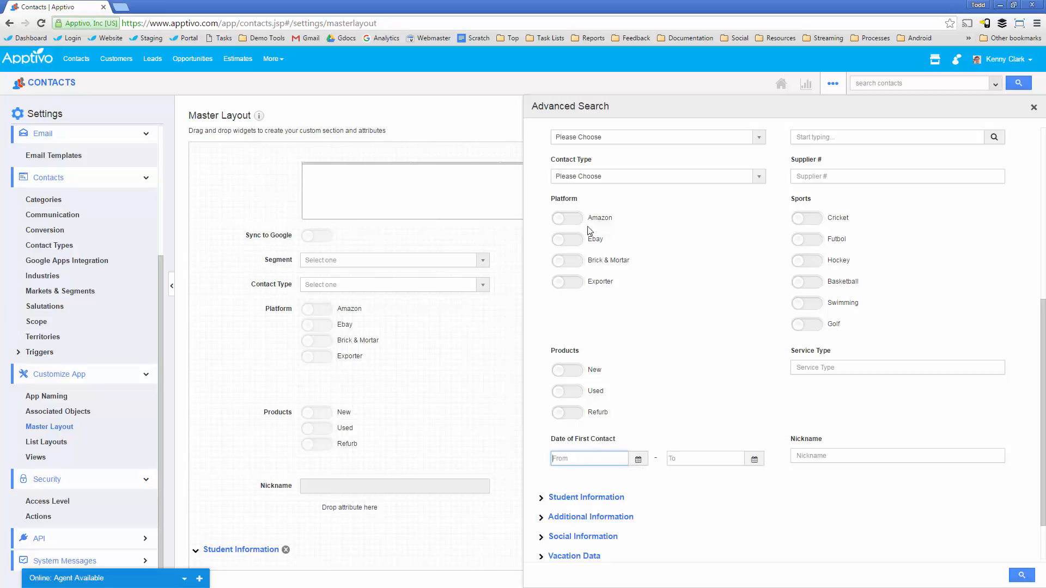
click(811, 455)
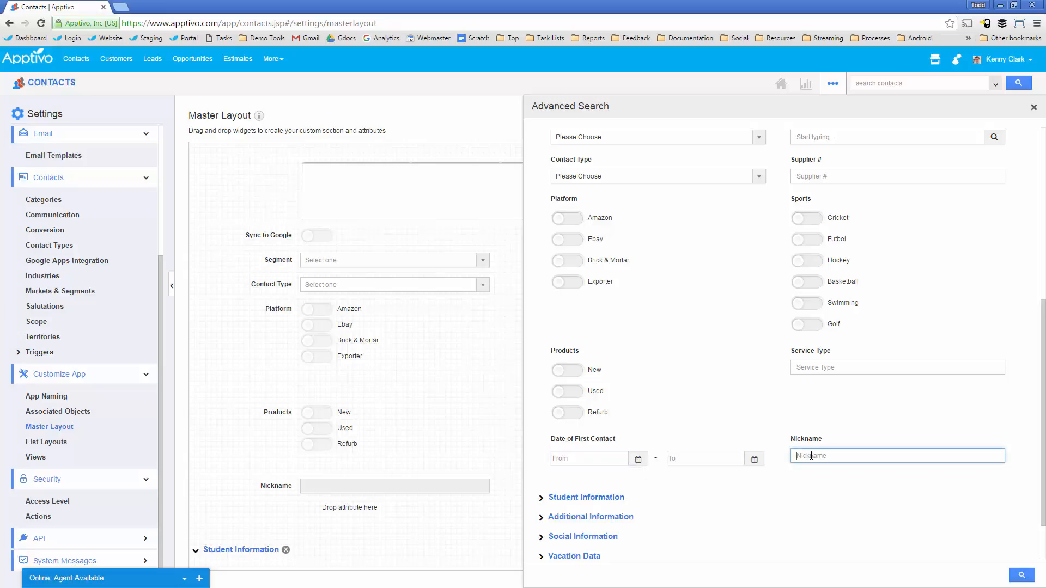
- Switch on the Amazon platform criterion in the advanced search, and close the search without running it
click(572, 220)
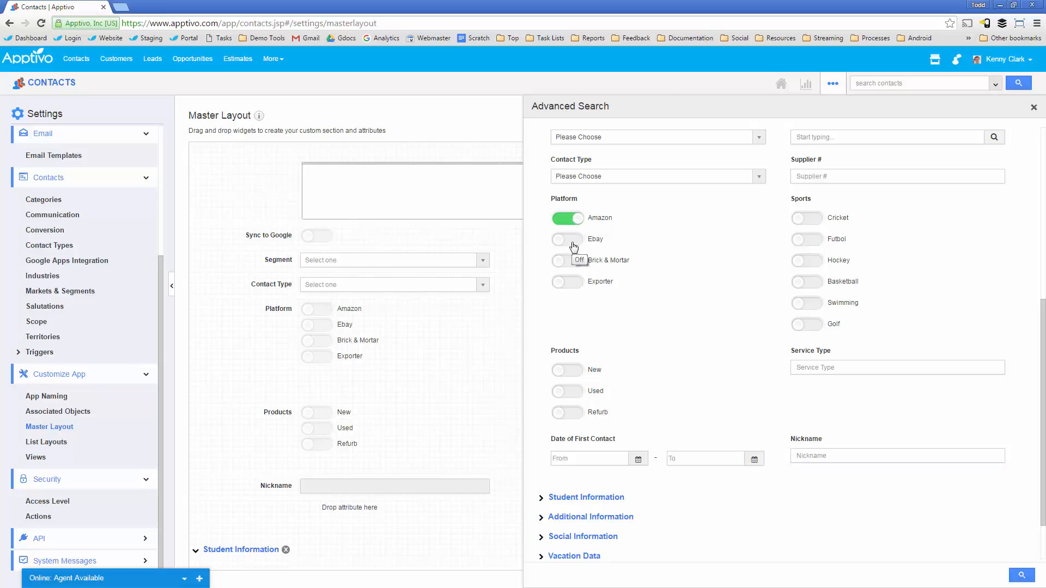
click(1034, 108)
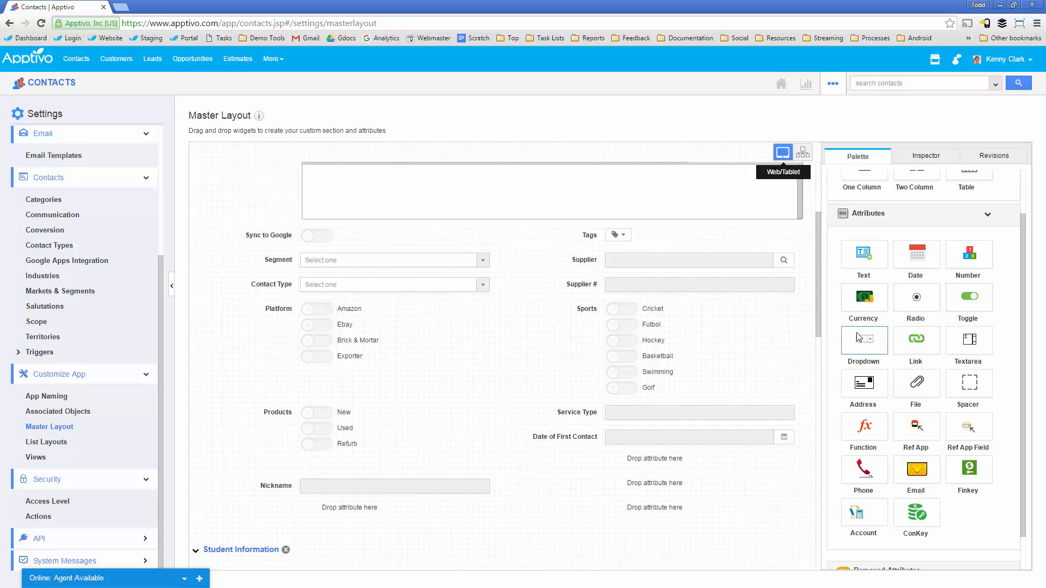
- Start a new contact and view the options offered for Functional Role
click(57, 83)
click(49, 115)
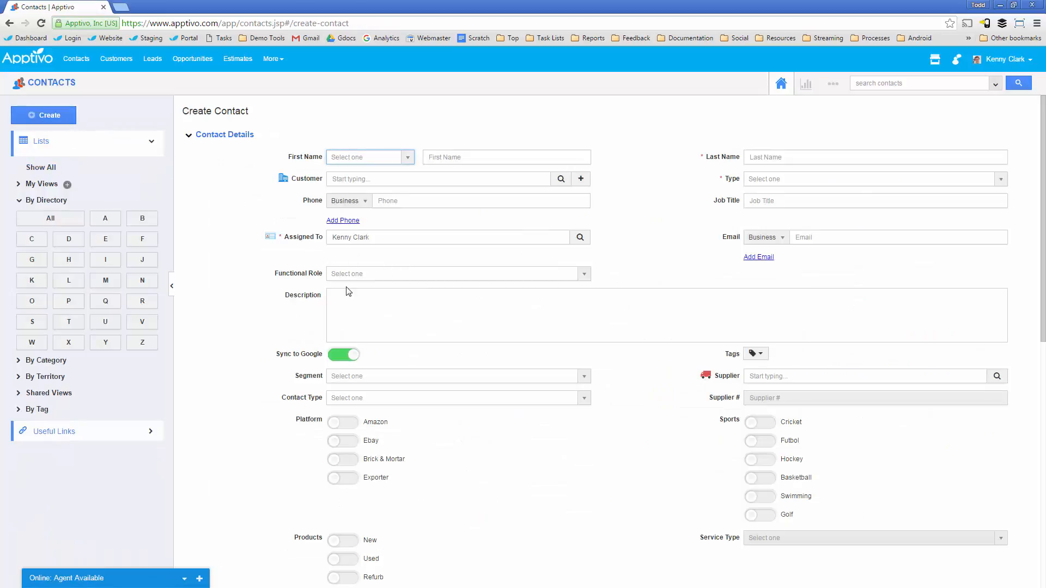
click(390, 279)
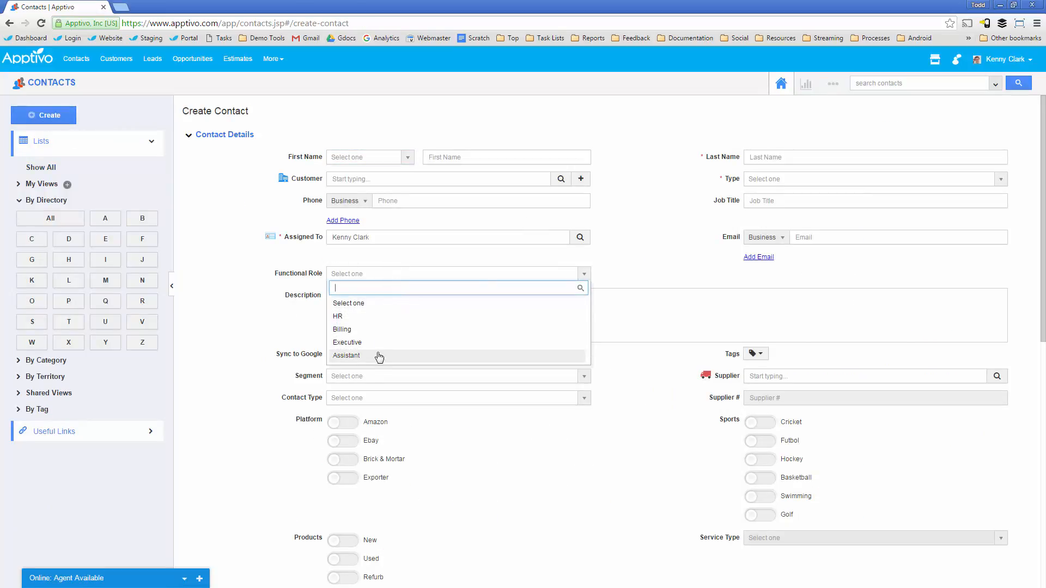
click(634, 504)
- Switch on Cricket, Futbol and Hockey under Sports on the new contact
click(758, 424)
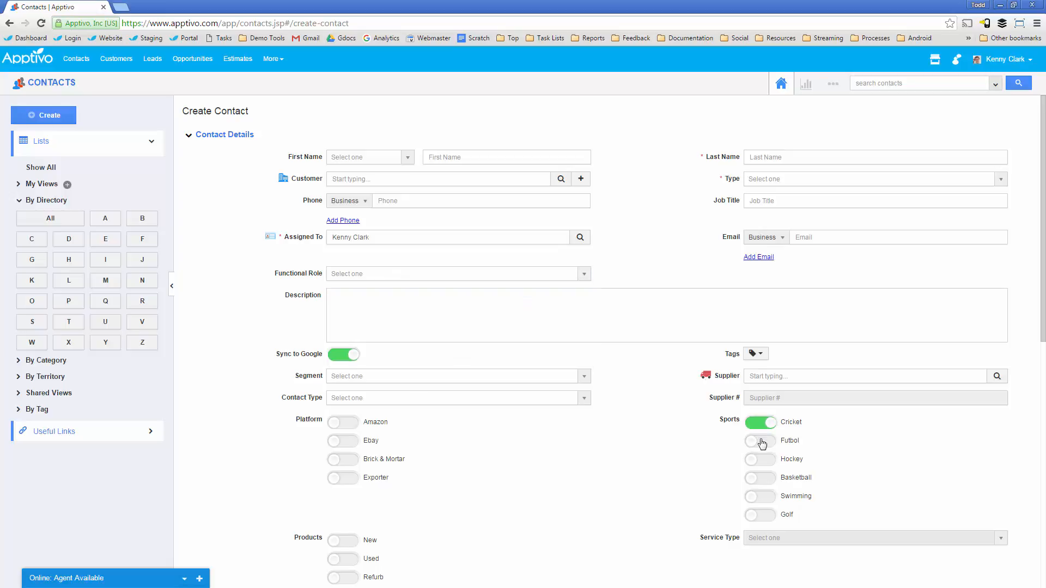
click(761, 441)
click(766, 465)
scroll(619, 459, down, 1)
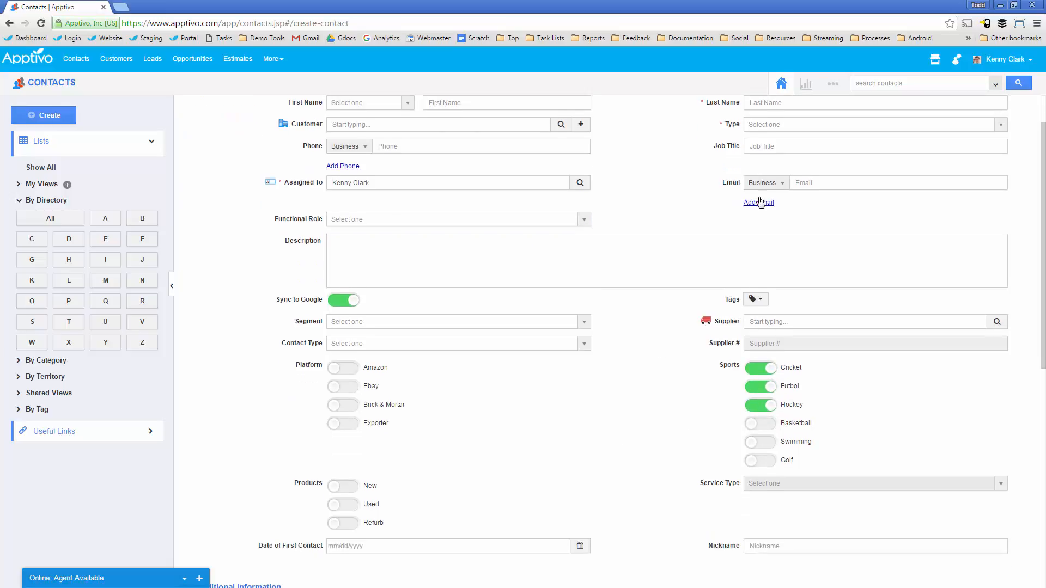
- Add two extra email fields to the new contact
click(829, 183)
click(758, 203)
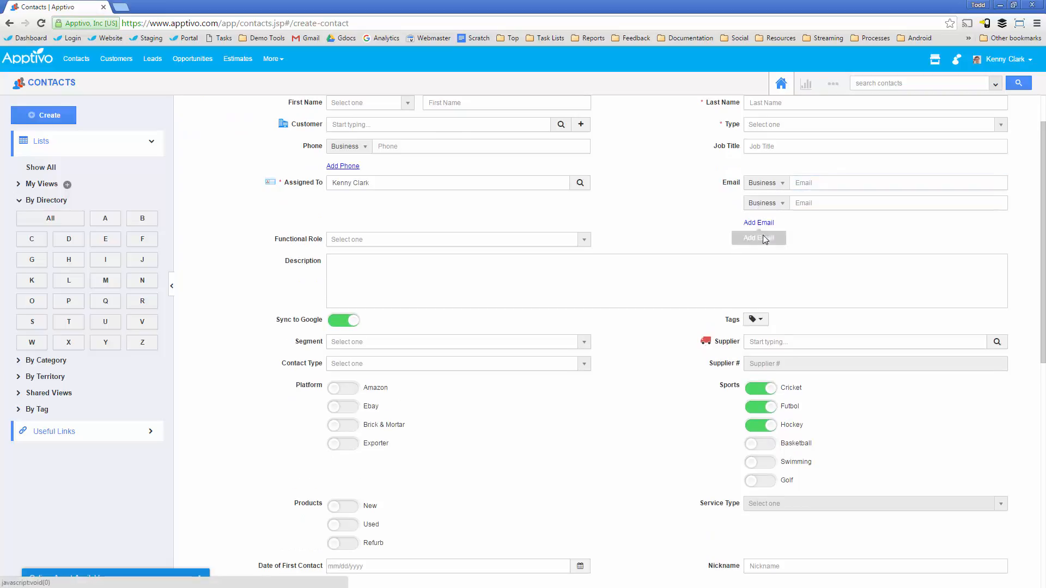
click(759, 223)
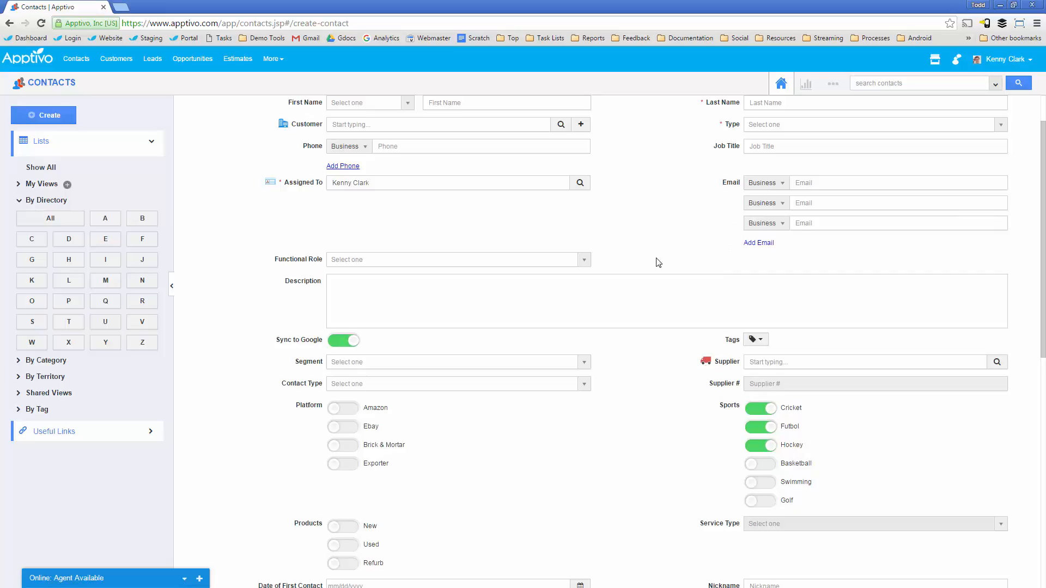
- Set Date of First Contact to 08/26/2016 and look through the remaining sections of the contact form
scroll(657, 262, down, 9)
scroll(474, 362, up, 6)
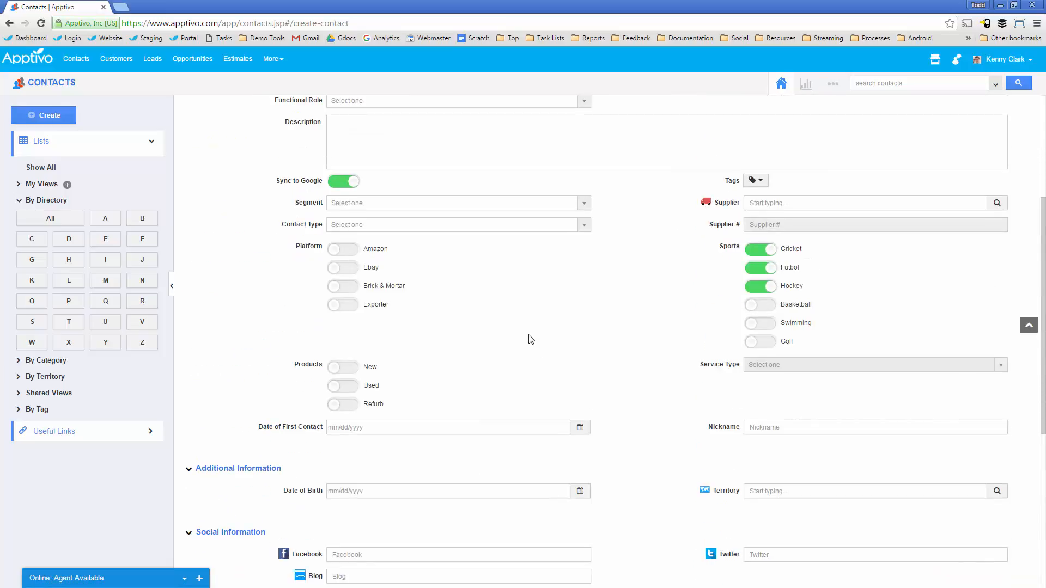
click(470, 431)
click(395, 502)
scroll(636, 458, down, 5)
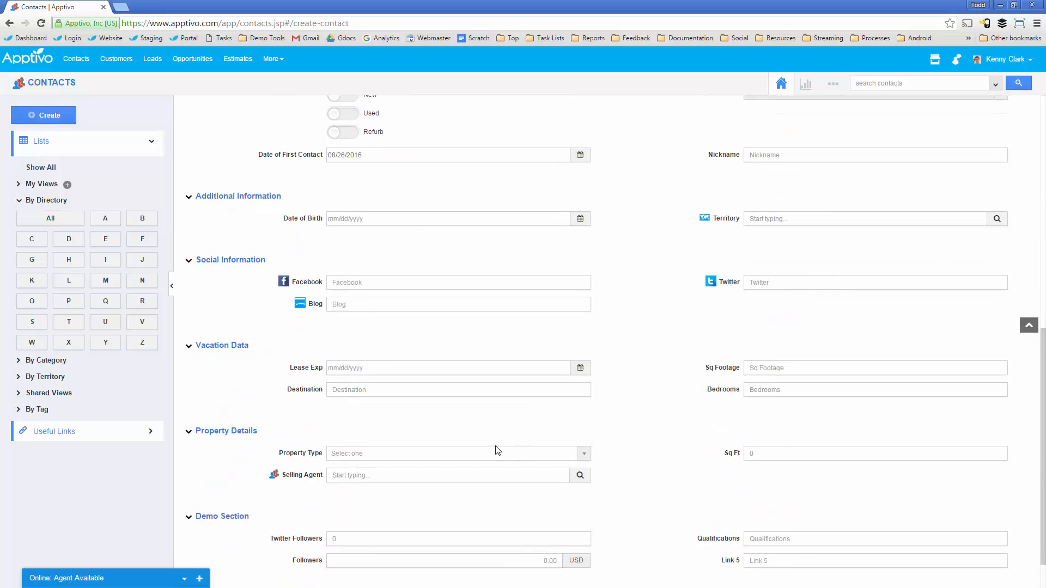
scroll(493, 451, down, 1)
- Leave the new contact for the Contacts master layout and examine the attribute types, including Radio
scroll(645, 486, up, 10)
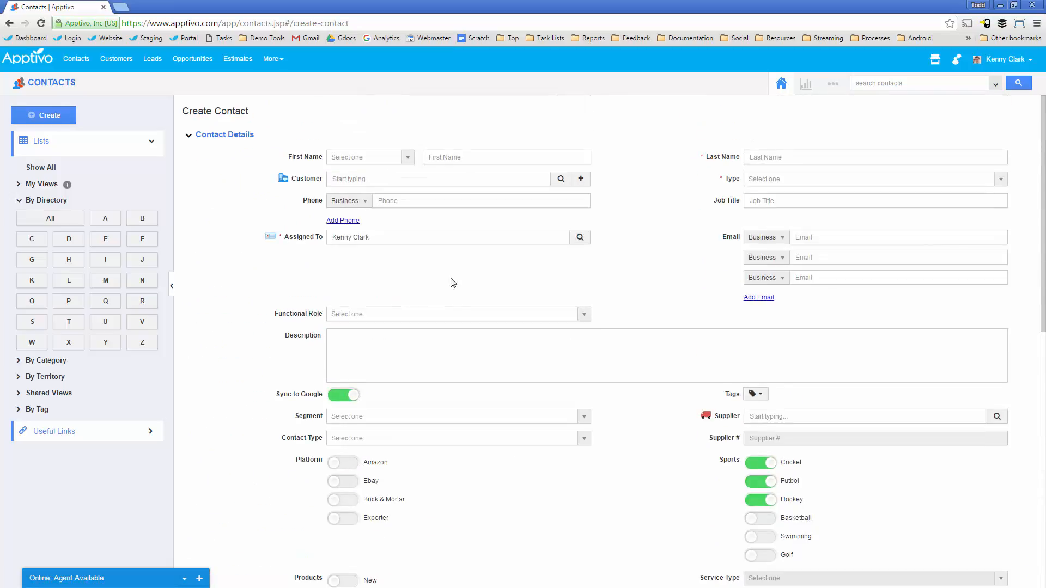
click(9, 24)
click(10, 23)
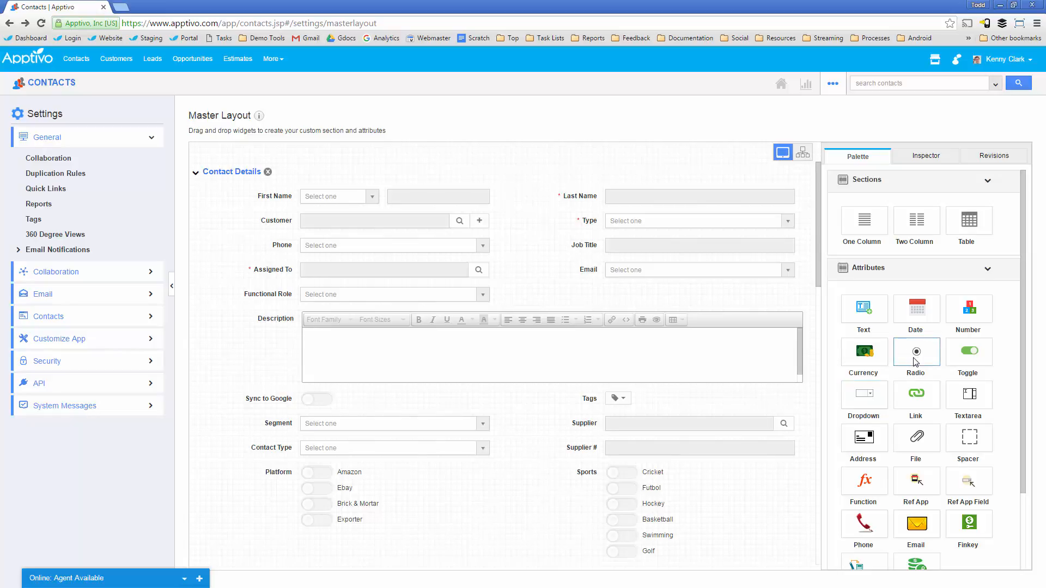
scroll(926, 354, down, 2)
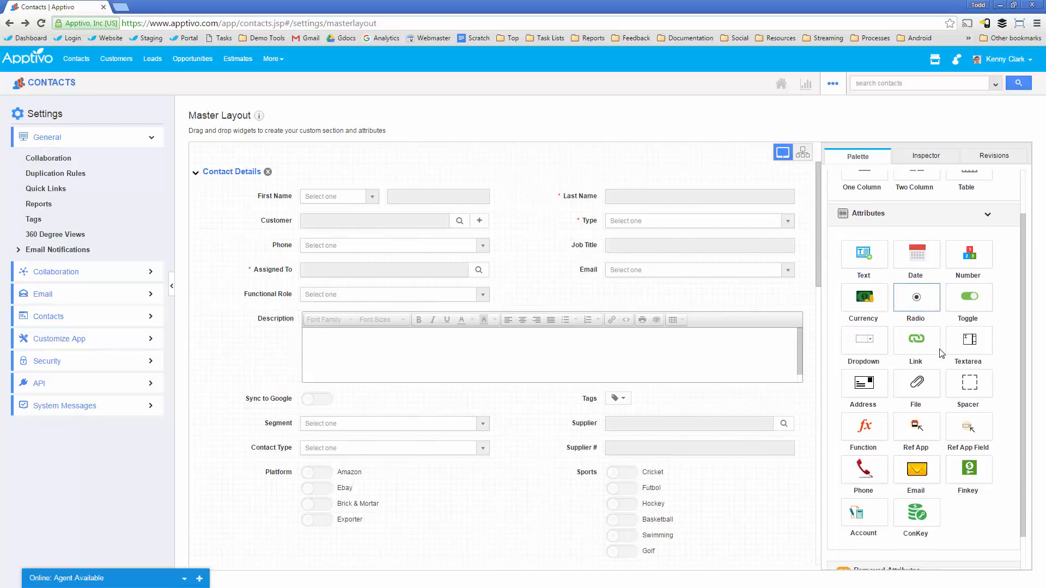
mouse_move(919, 298)
mouse_down()
mouse_move(364, 502)
mouse_move(937, 299)
mouse_up()
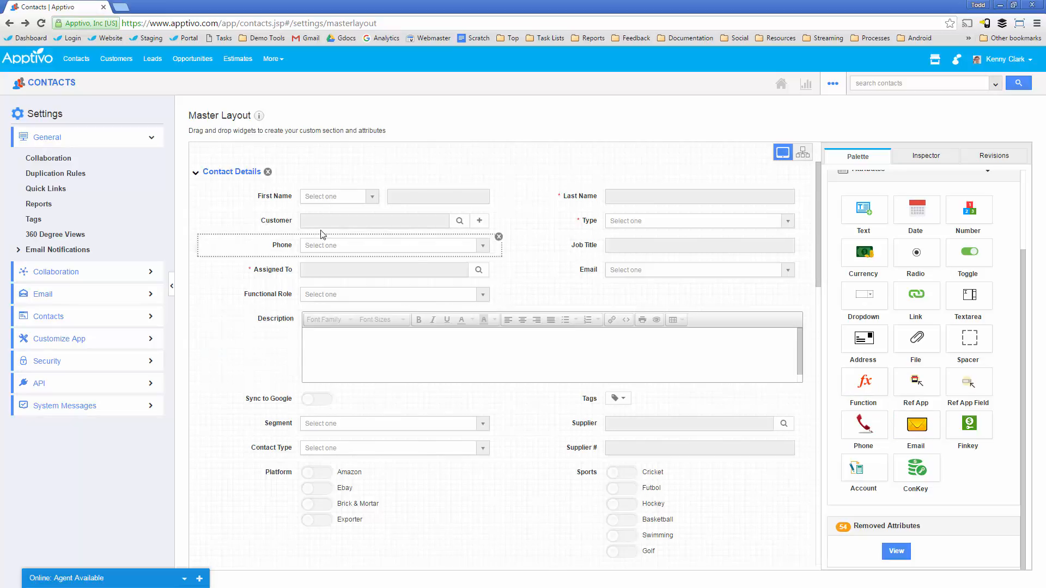
- Switch to Opportunities and open its master layout in the app settings
click(196, 63)
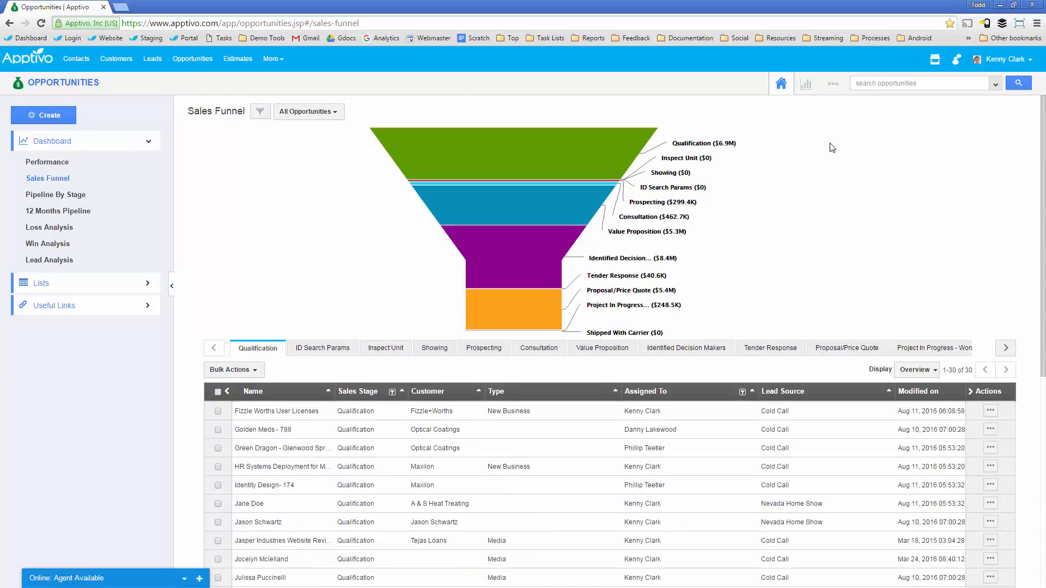
click(833, 84)
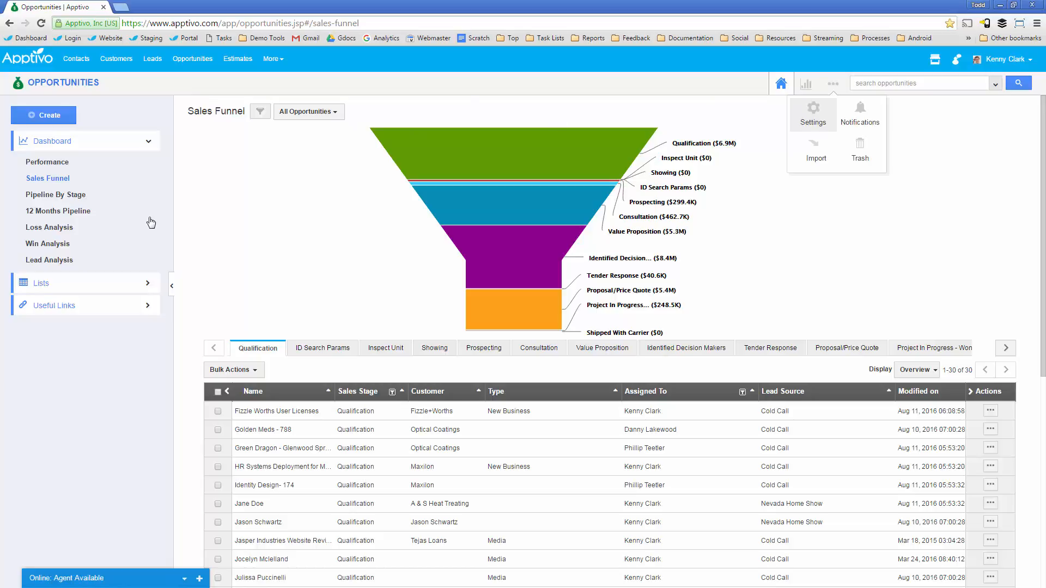
click(63, 273)
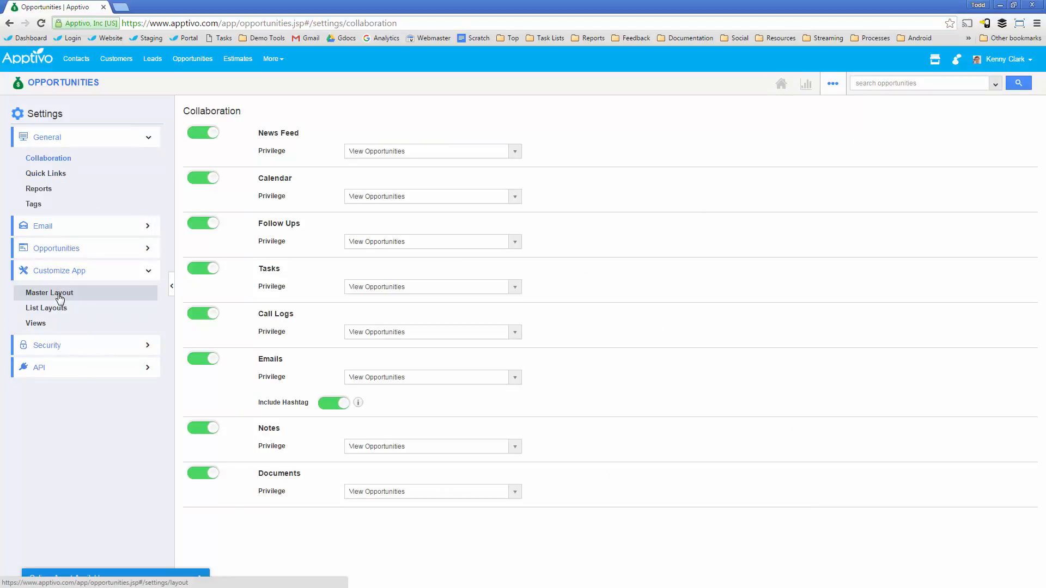
click(60, 296)
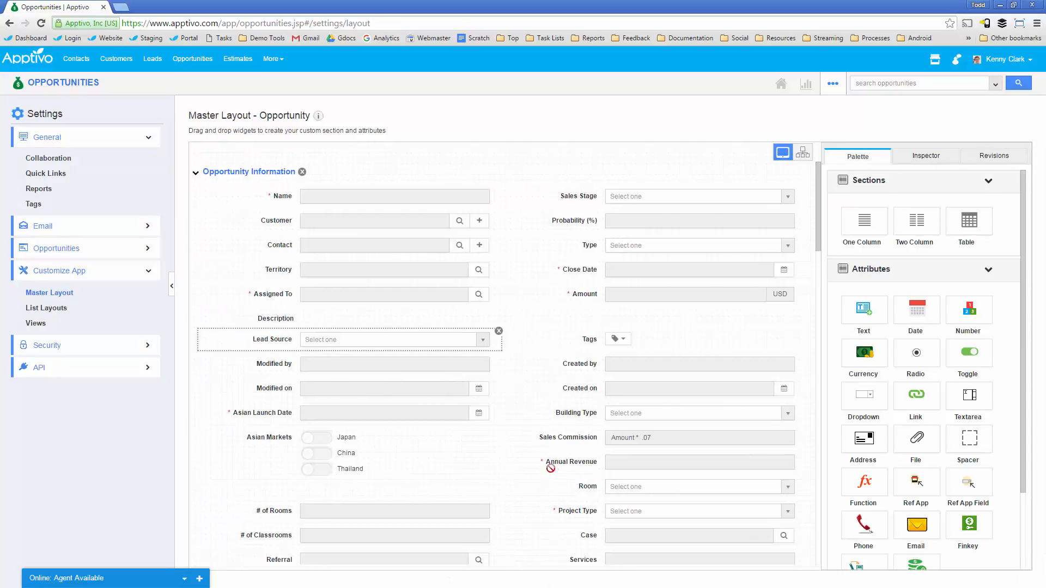
- Replace the existing Sales Commission field in the Opportunity layout with a Function attribute named Sales Commission
scroll(577, 313, down, 3)
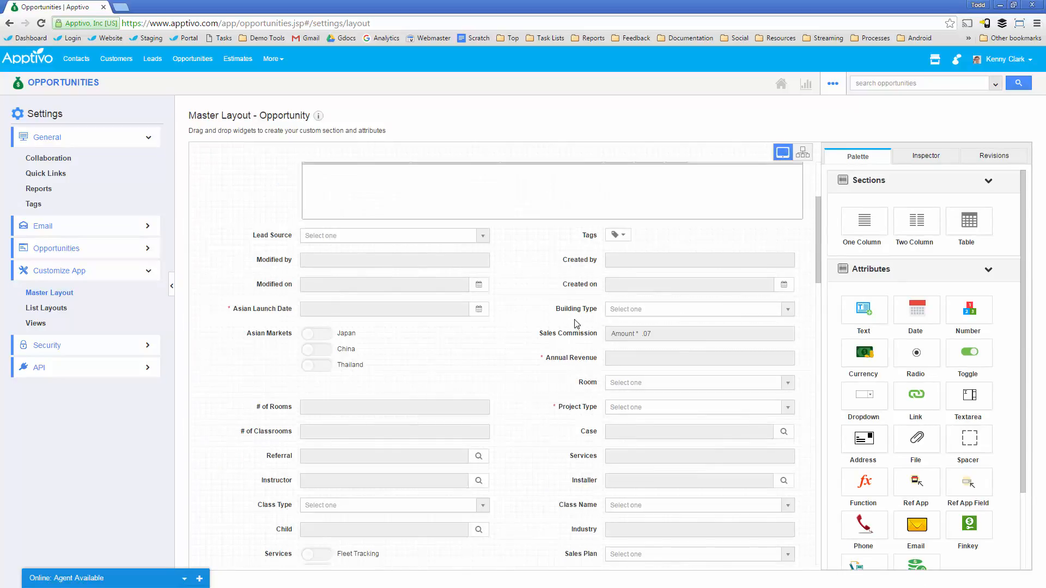
click(804, 326)
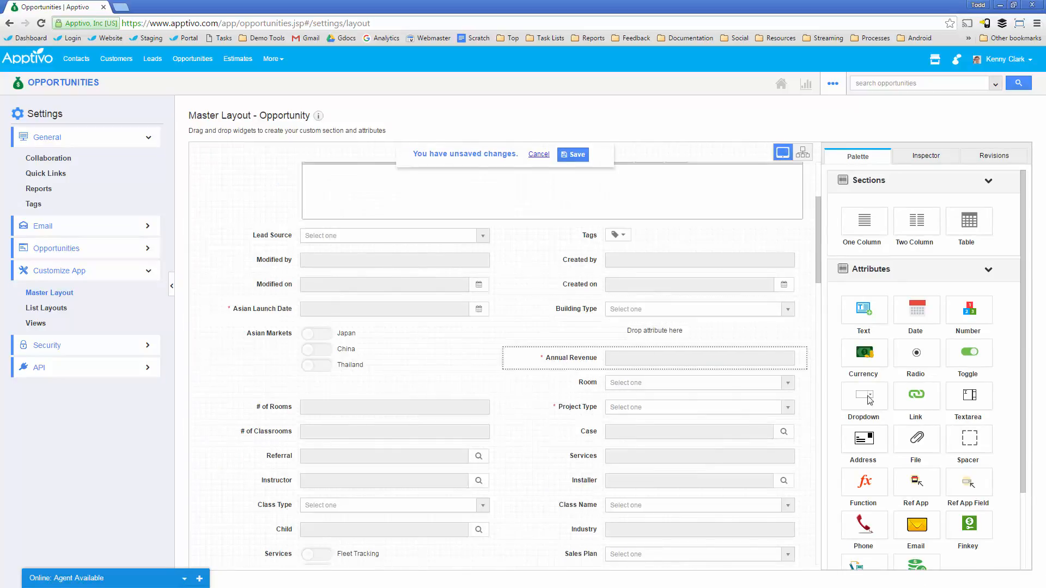
scroll(908, 391, down, 1)
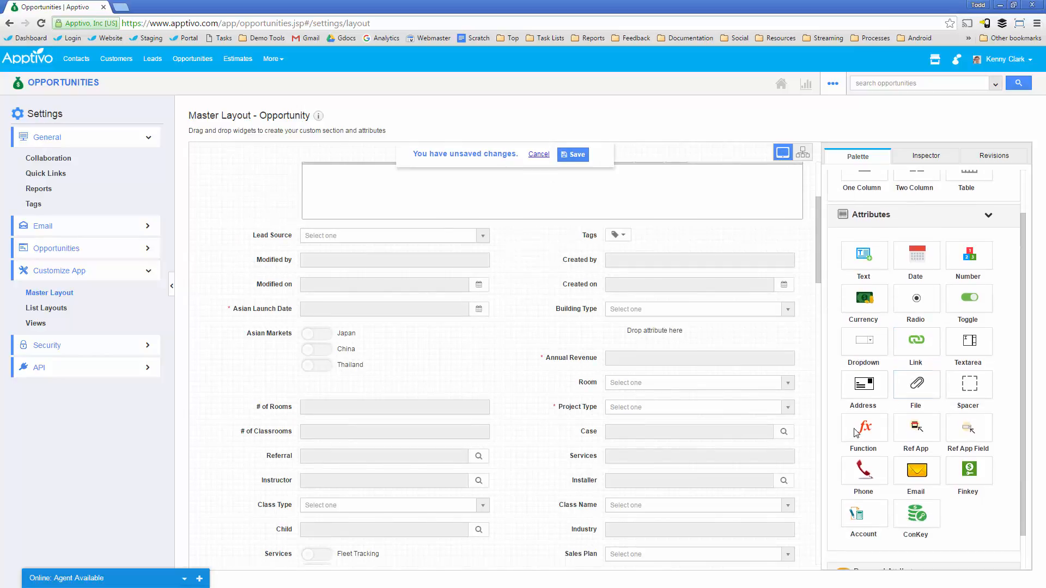
drag(865, 426, 651, 341)
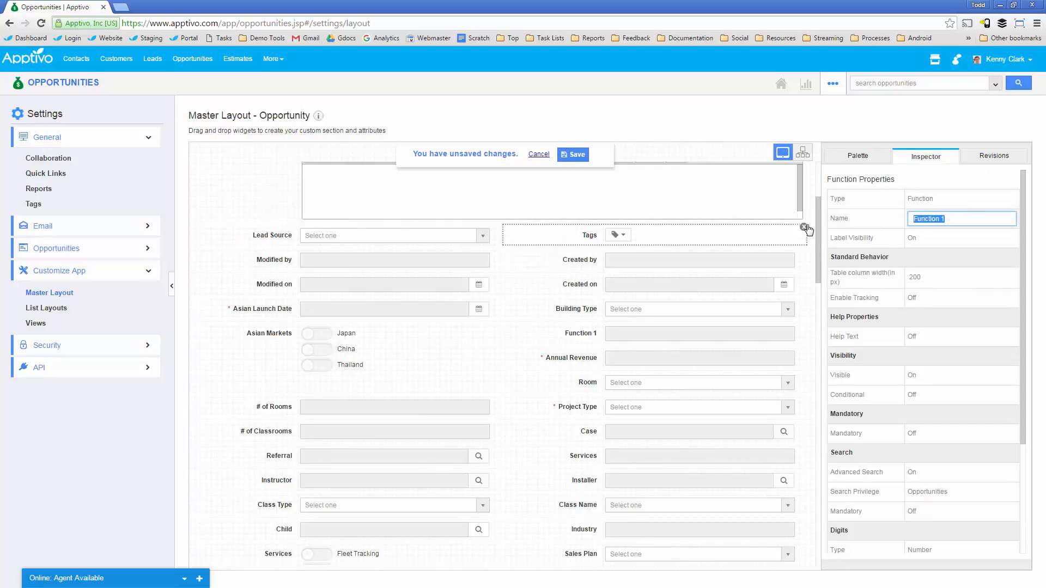
text(Sales Commission)
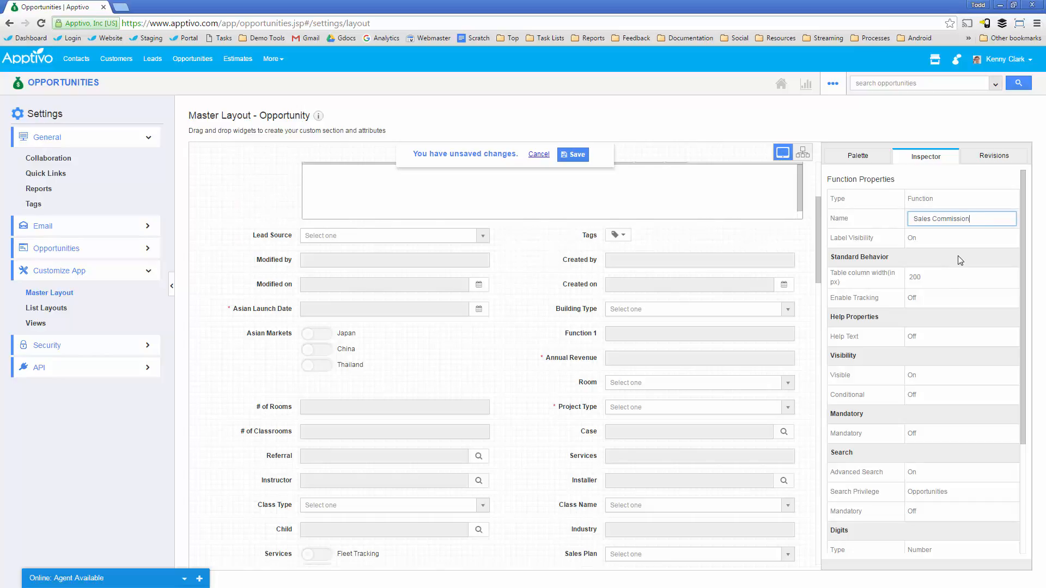
- Turn the function's Predefined setting on to see its option, and turn it back off
scroll(948, 297, down, 5)
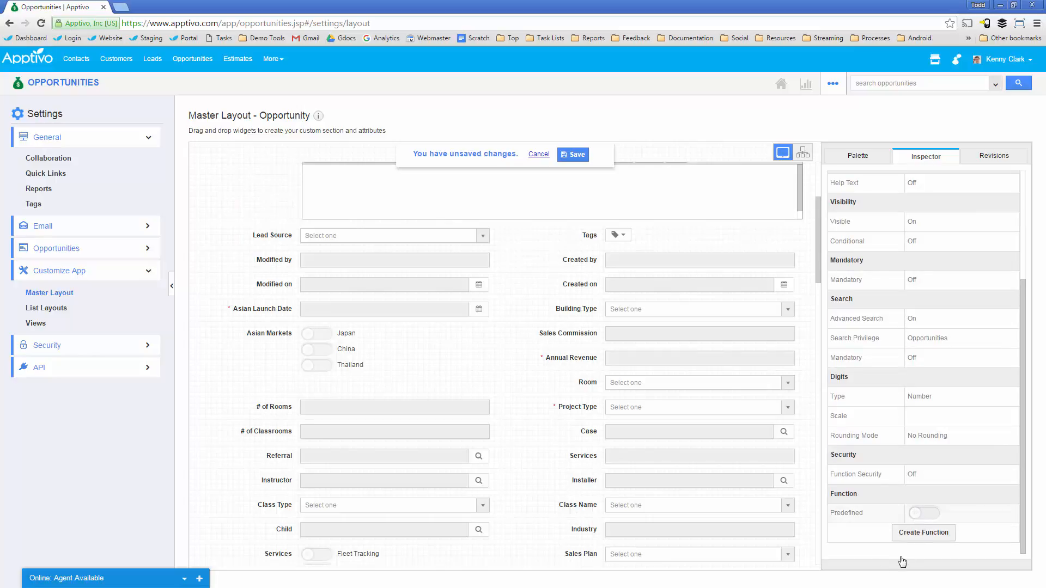
click(920, 514)
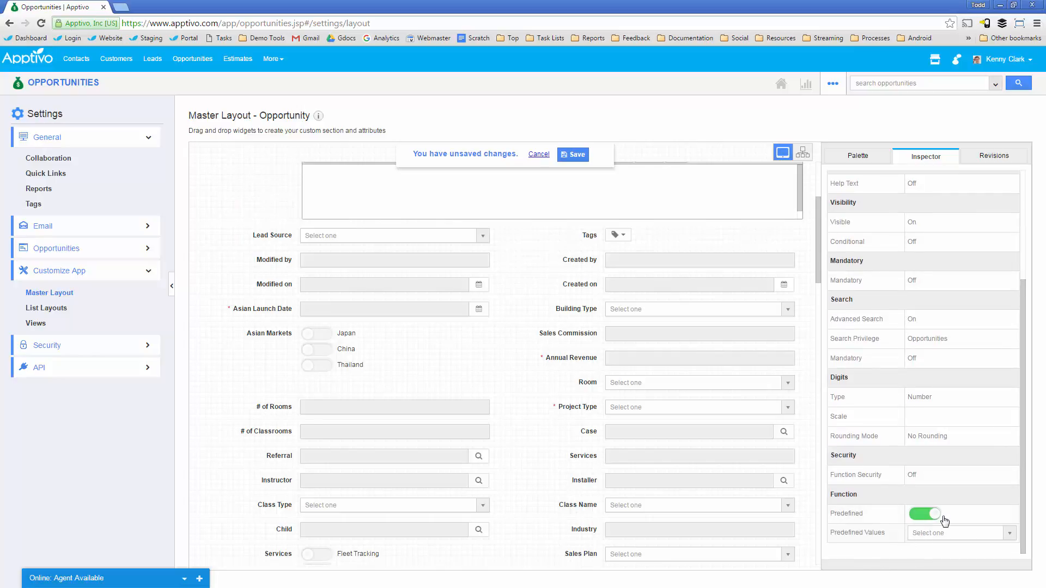
click(926, 514)
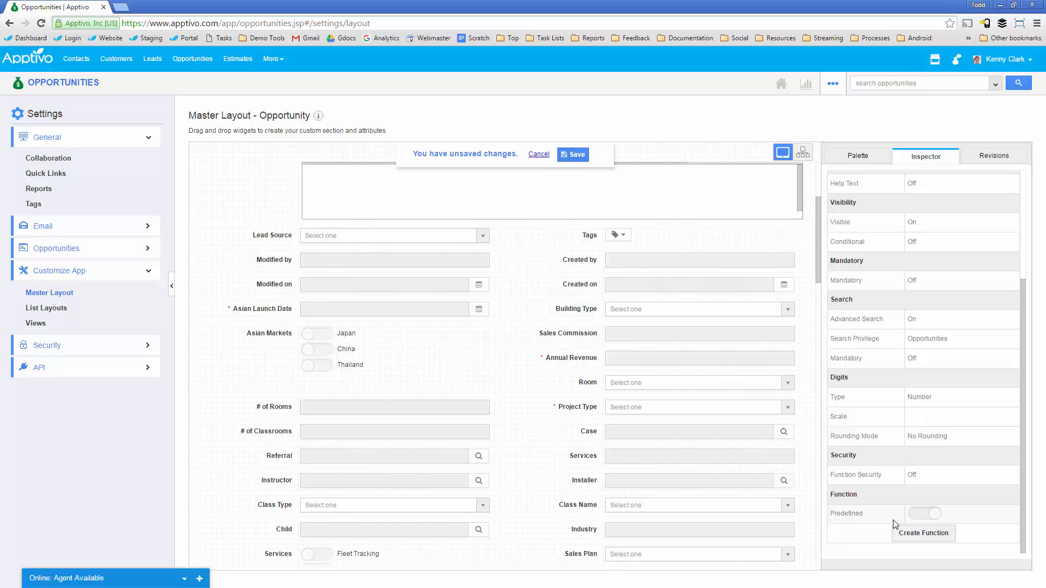
- Create the Sales Commission function as Amount * .03, using the Amount attribute from Opportunity Information, and save the layout
click(932, 534)
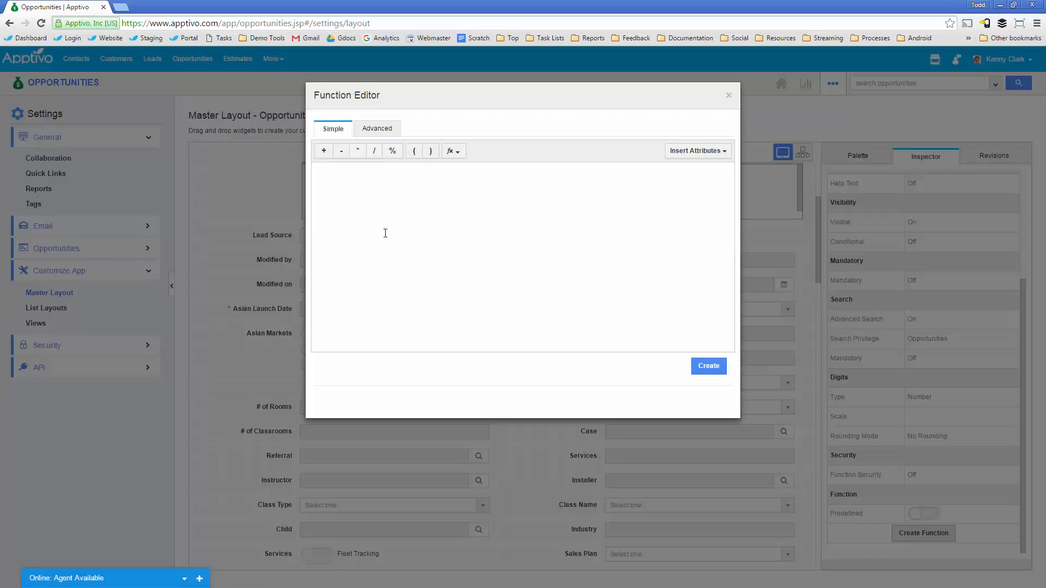
click(385, 233)
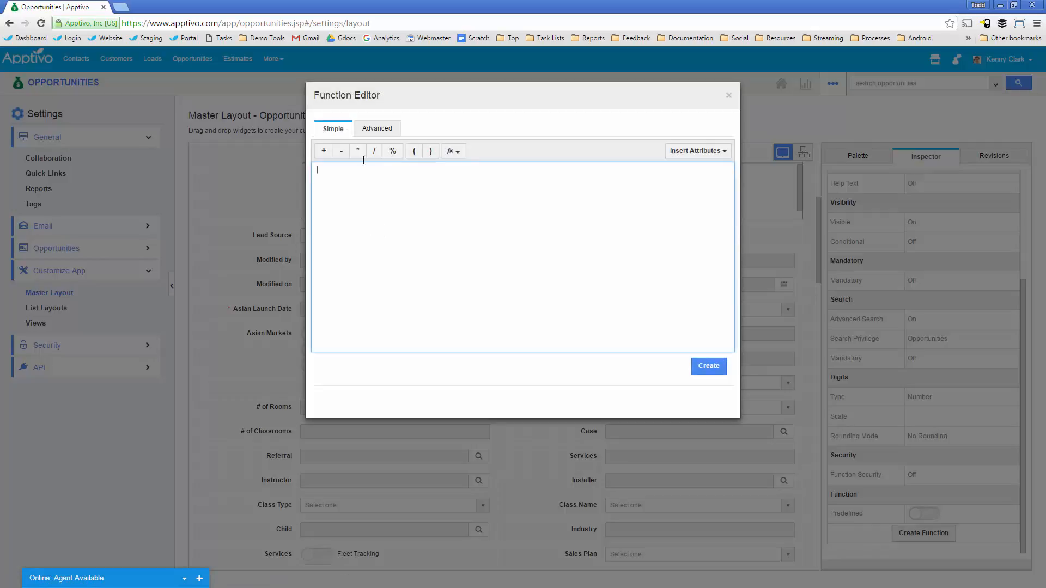
click(681, 156)
mouse_move(677, 167)
mouse_move(611, 167)
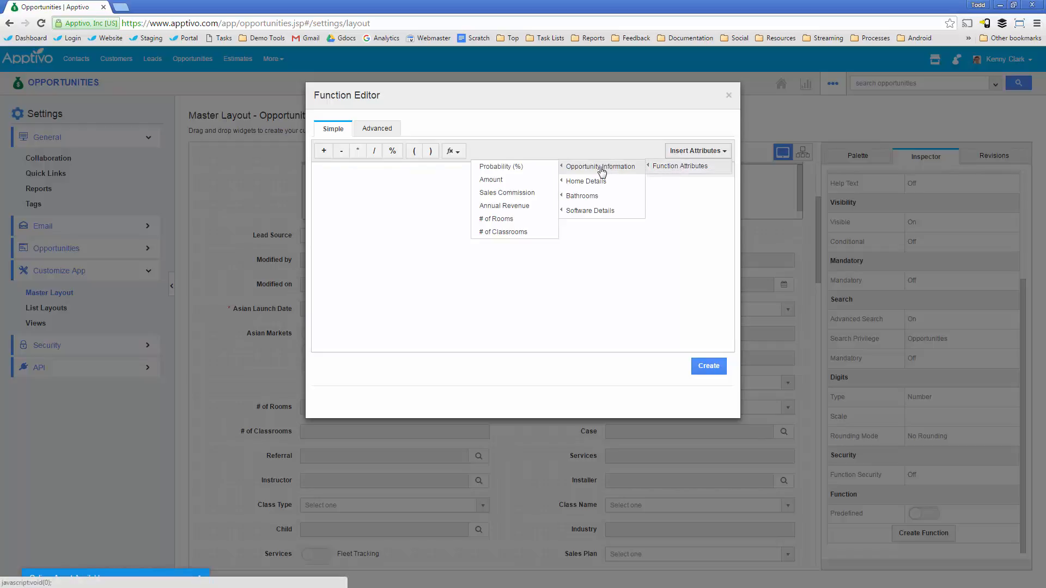
click(499, 181)
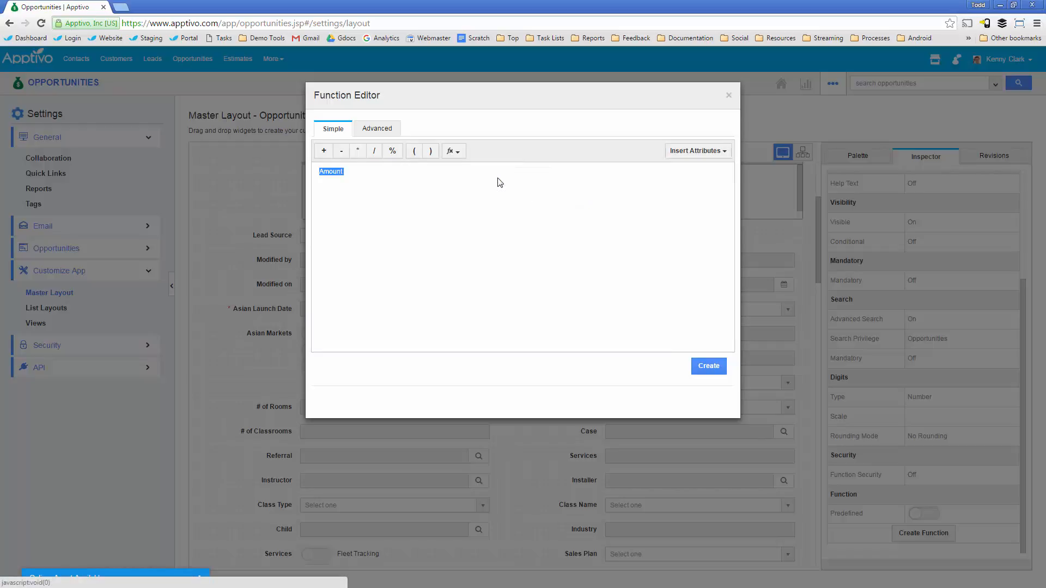
click(350, 171)
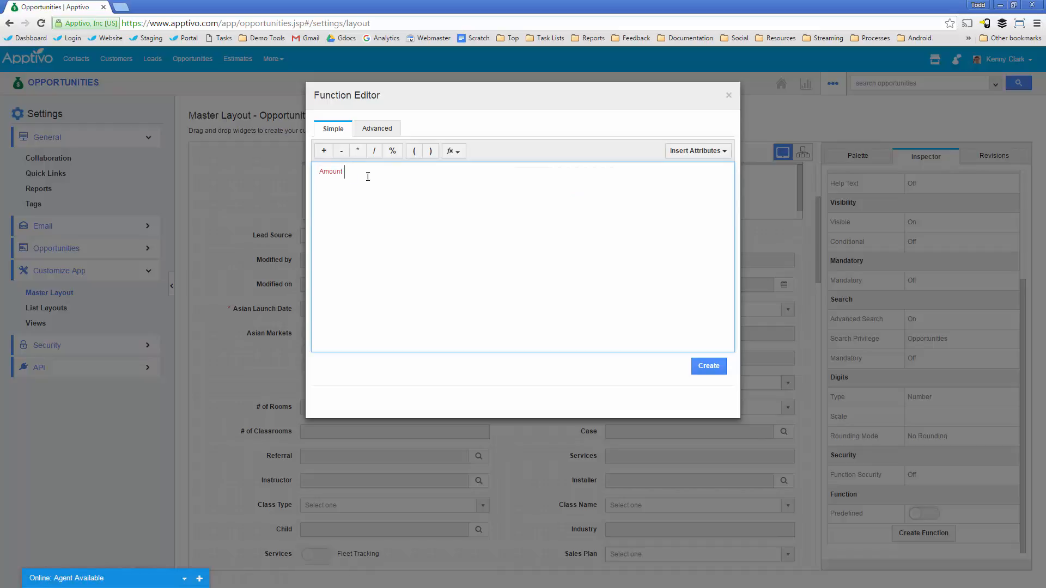
click(360, 152)
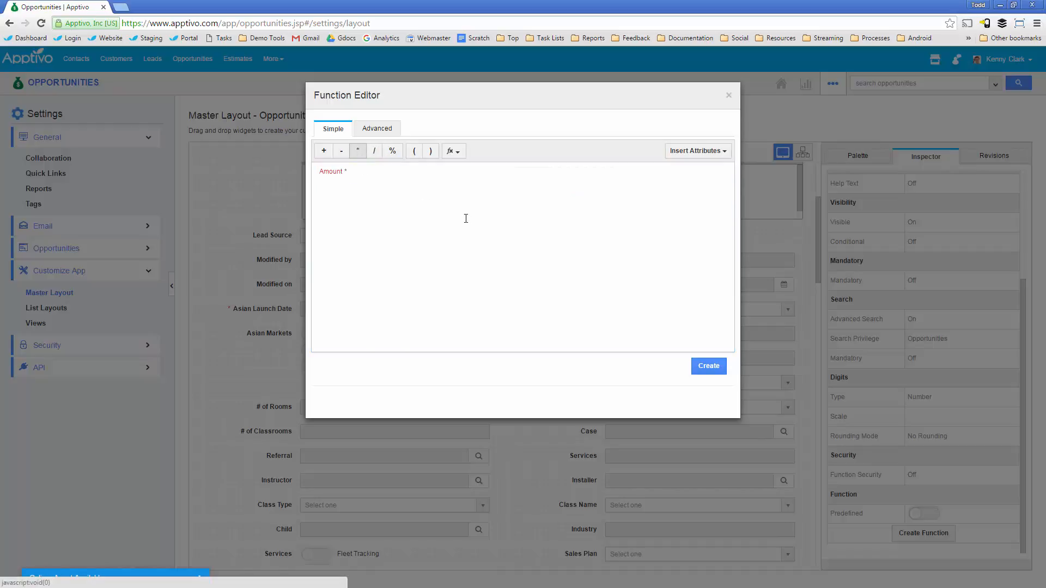
click(449, 196)
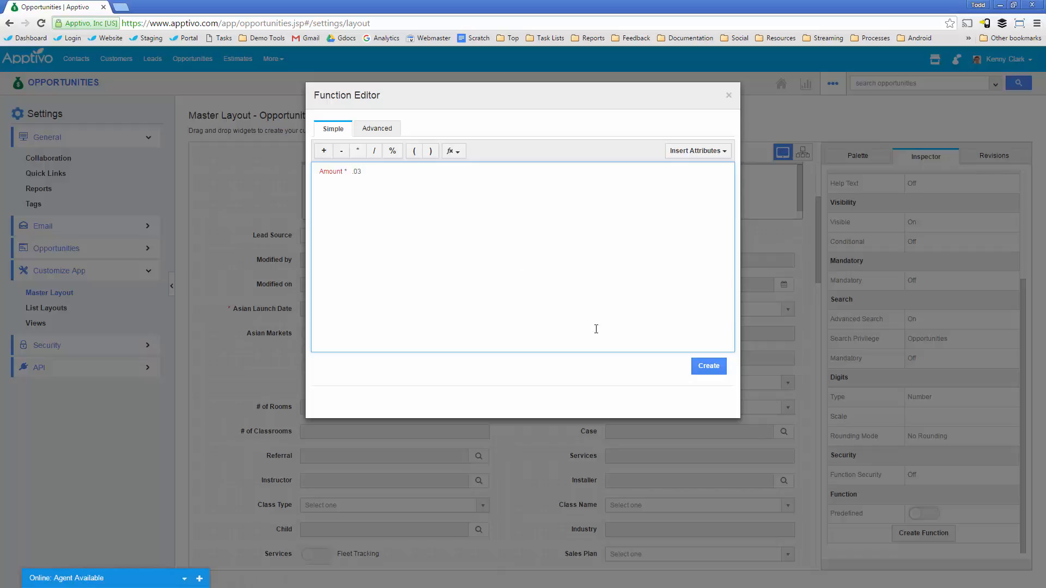
click(709, 367)
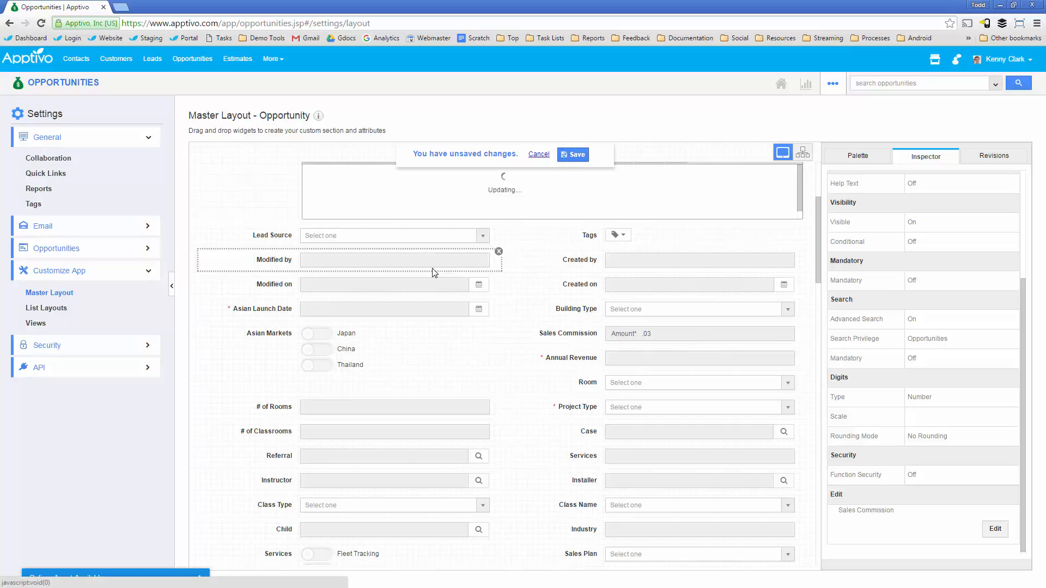
- Start a new opportunity and enter an Amount of 1000 to test the Sales Commission calculation
click(69, 82)
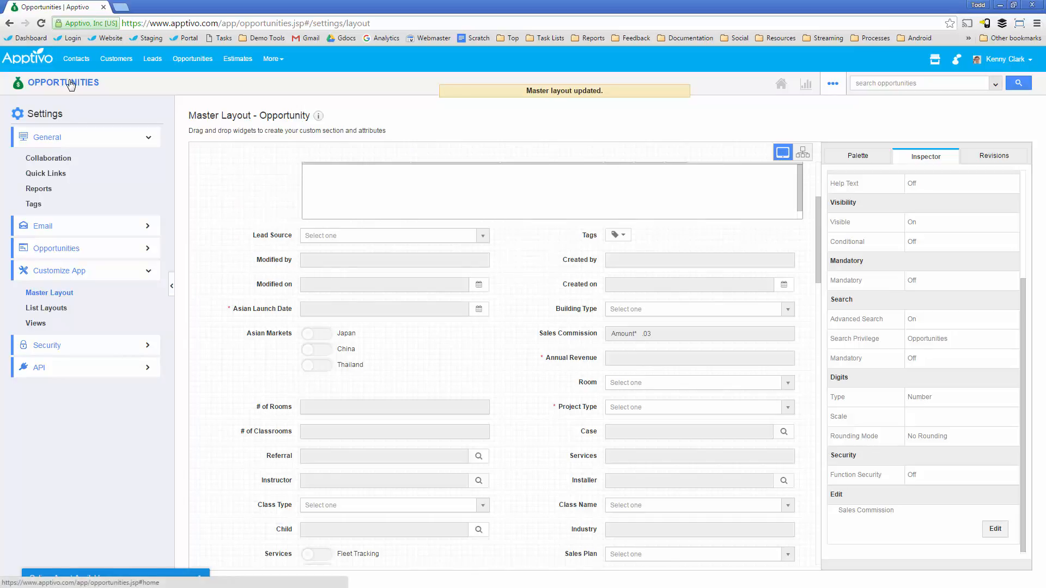
click(47, 117)
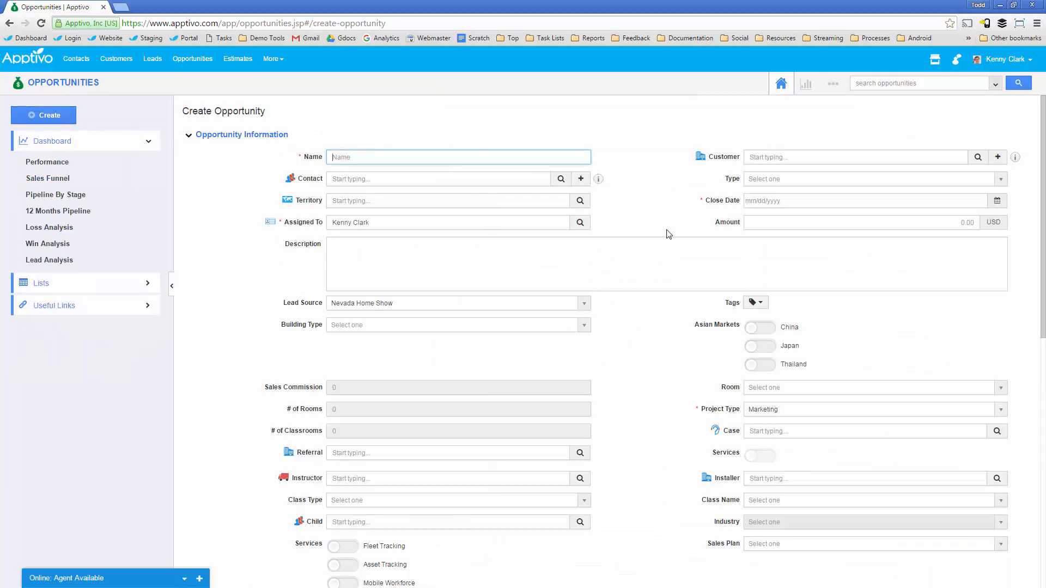
click(785, 222)
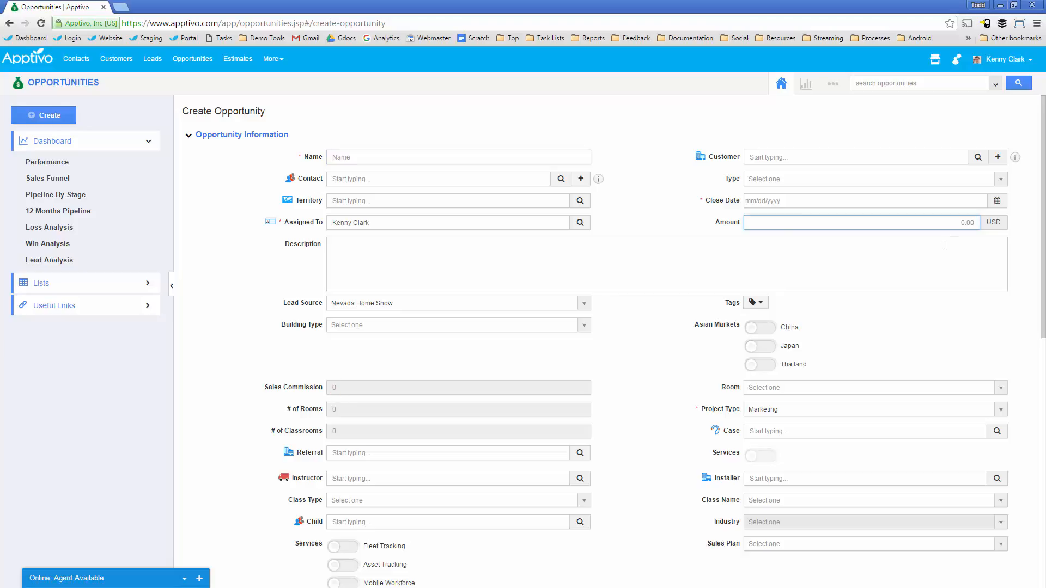
text(1000)
click(615, 362)
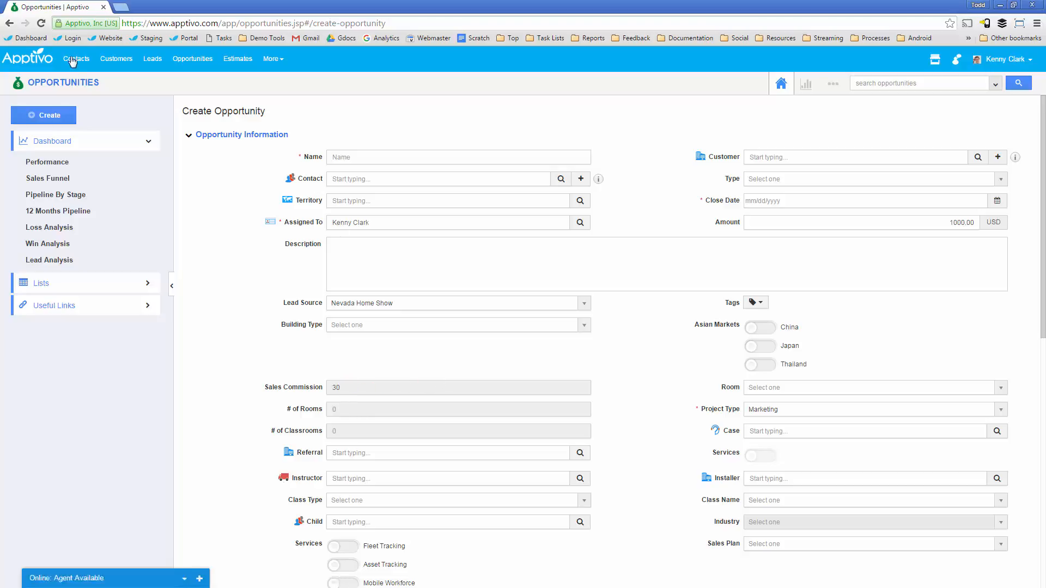
- Return to the Opportunity master layout and remove the Services attribute located below Case
click(11, 24)
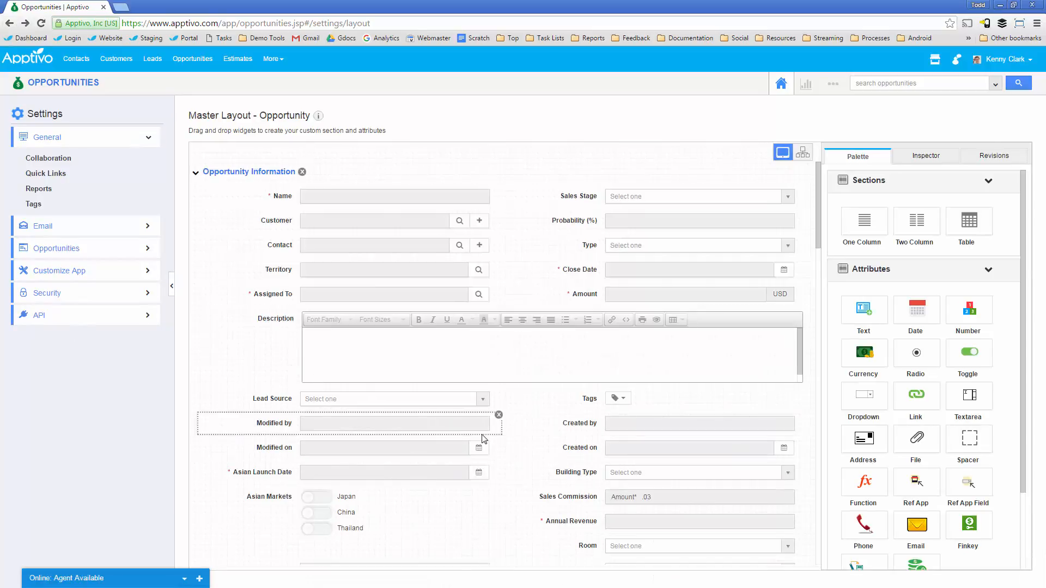
scroll(576, 443, down, 5)
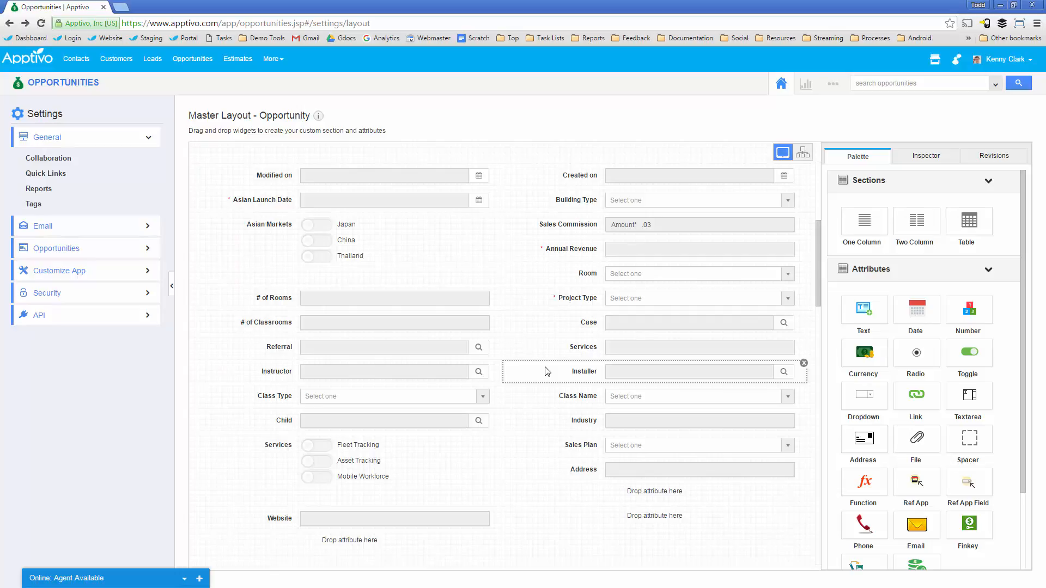
scroll(468, 376, up, 5)
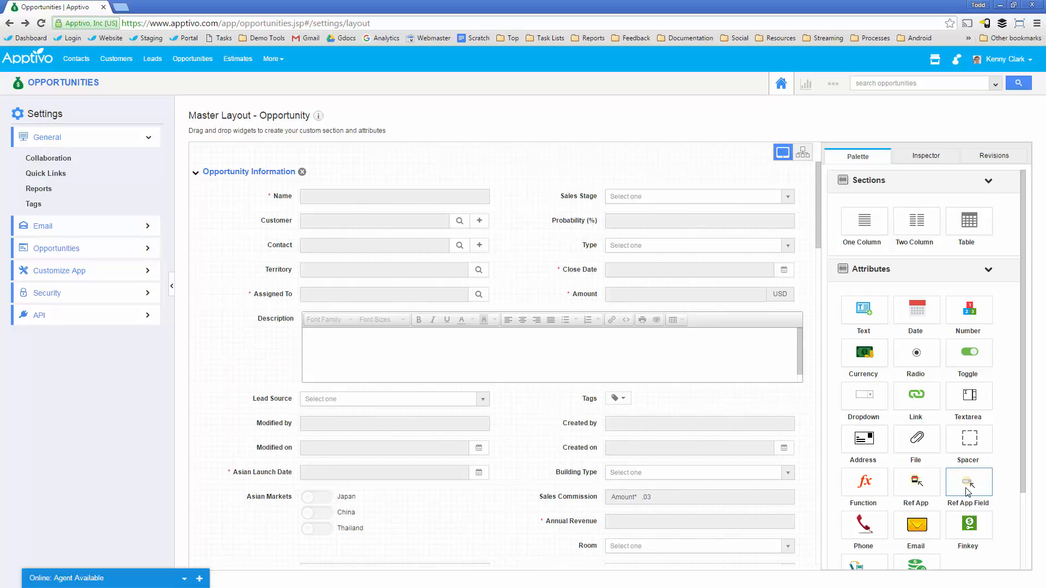
drag(967, 490, 667, 421)
scroll(690, 409, down, 3)
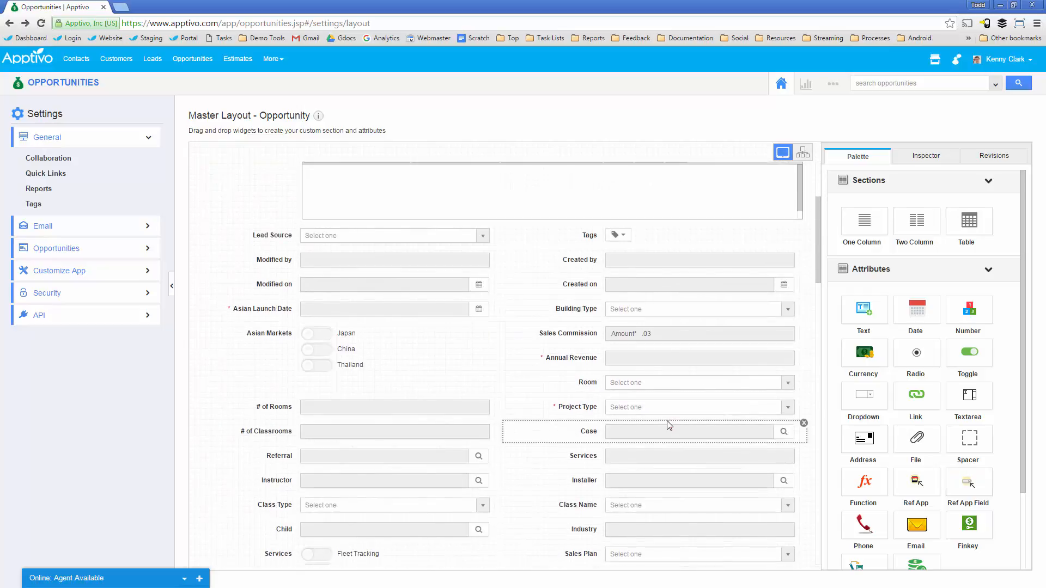
scroll(667, 421, down, 1)
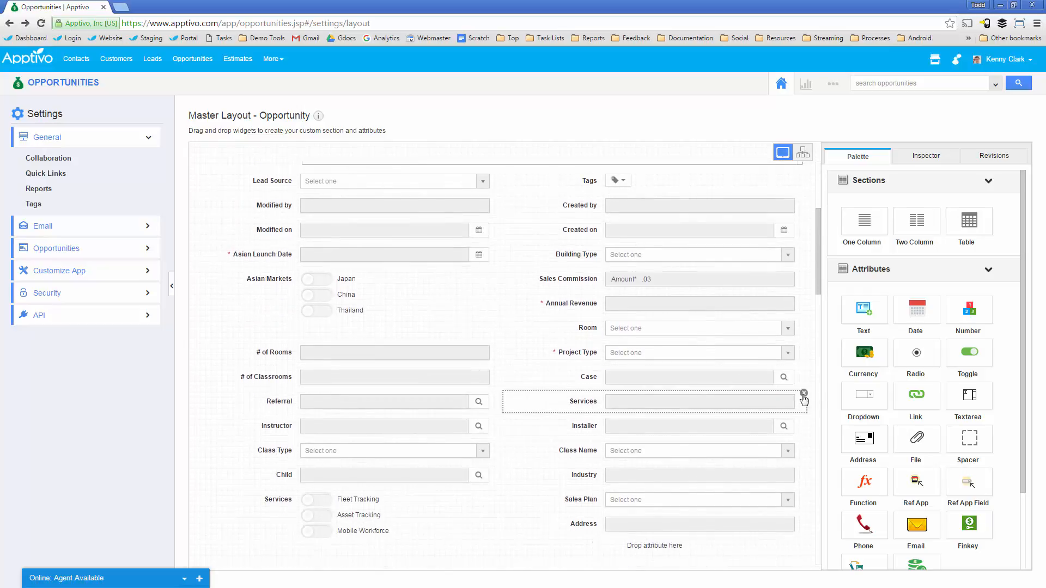
click(804, 394)
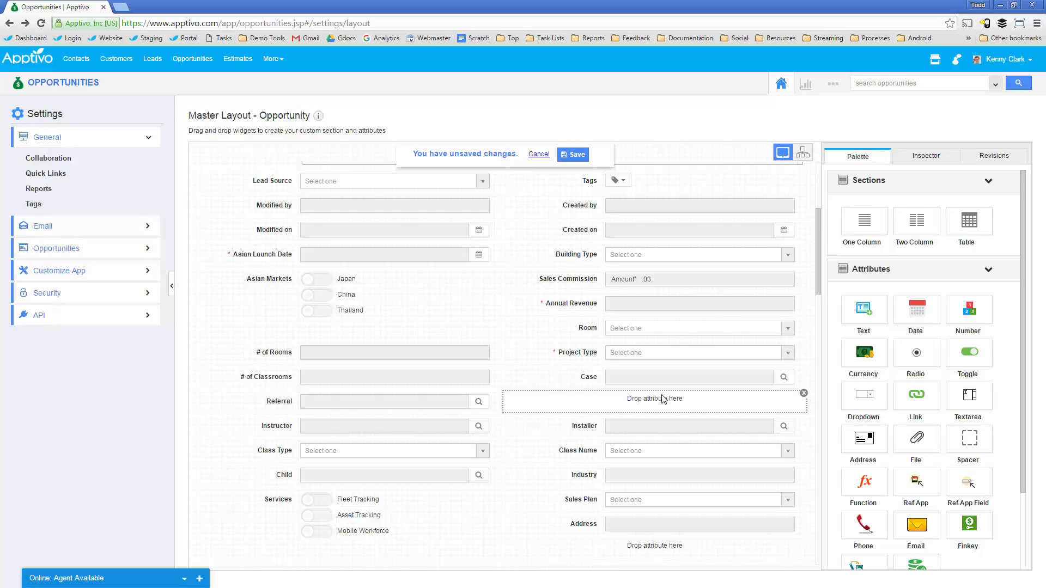
- Place a Ref App attribute in the empty slot below Case, view its reference object properties, and remove it
scroll(648, 403, up, 4)
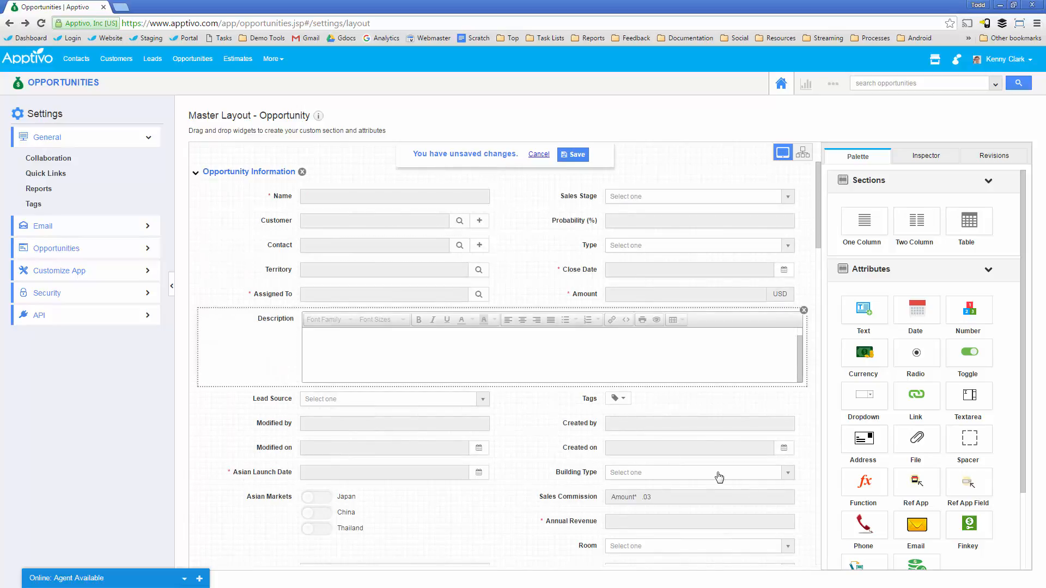
scroll(681, 458, down, 4)
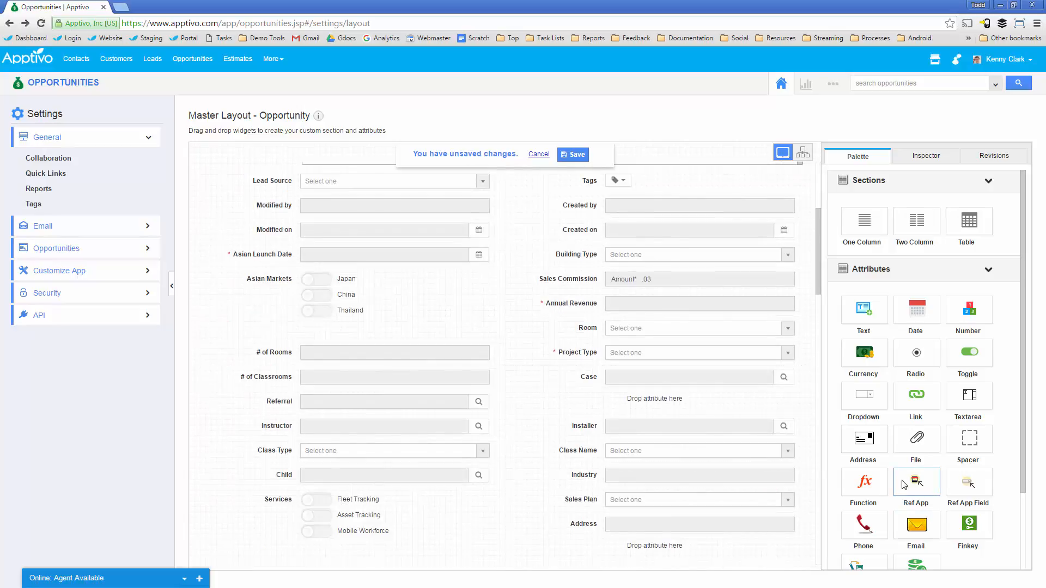
drag(906, 482, 660, 410)
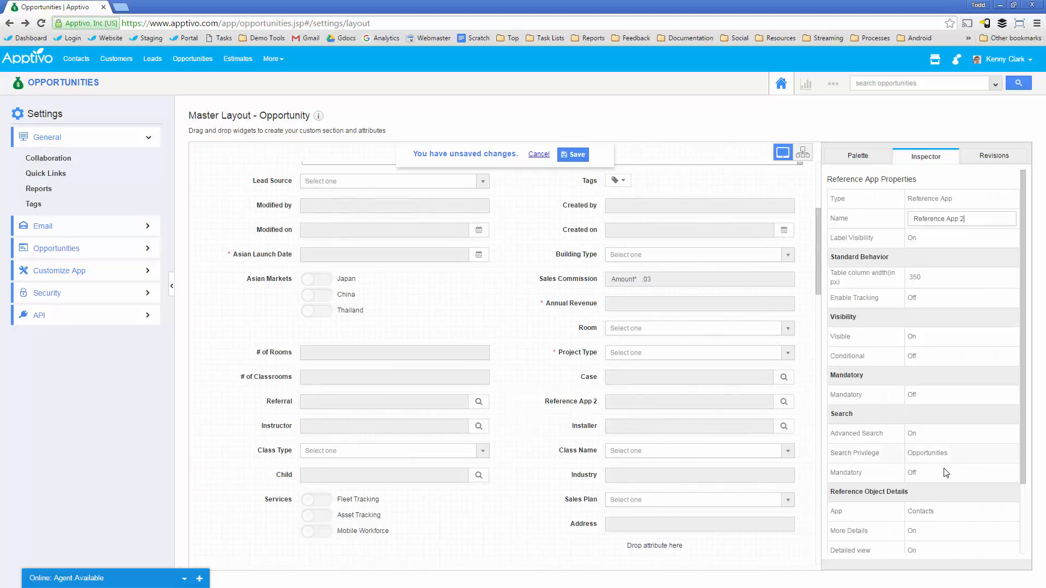
scroll(915, 430, down, 4)
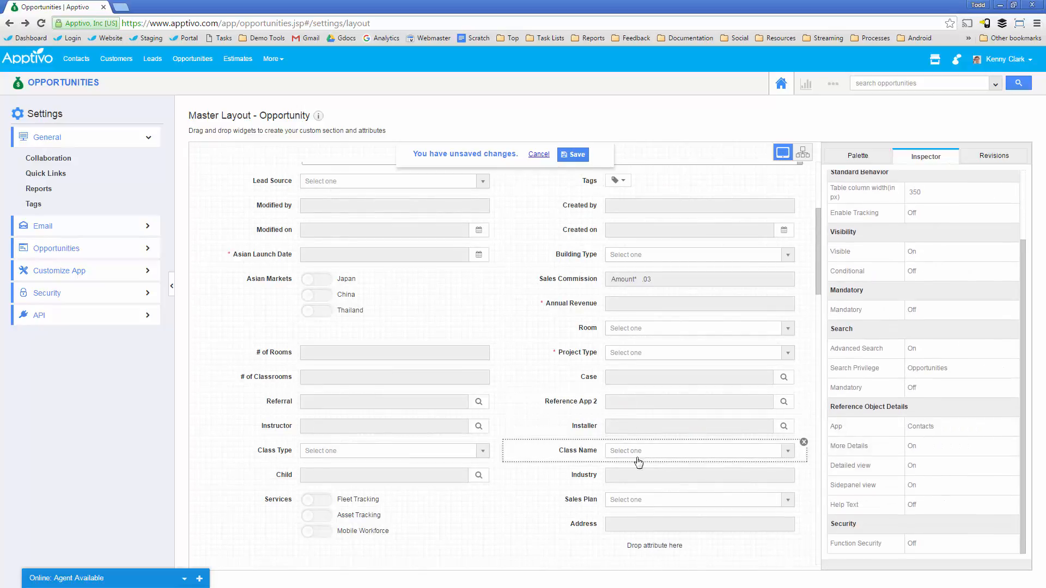
click(805, 394)
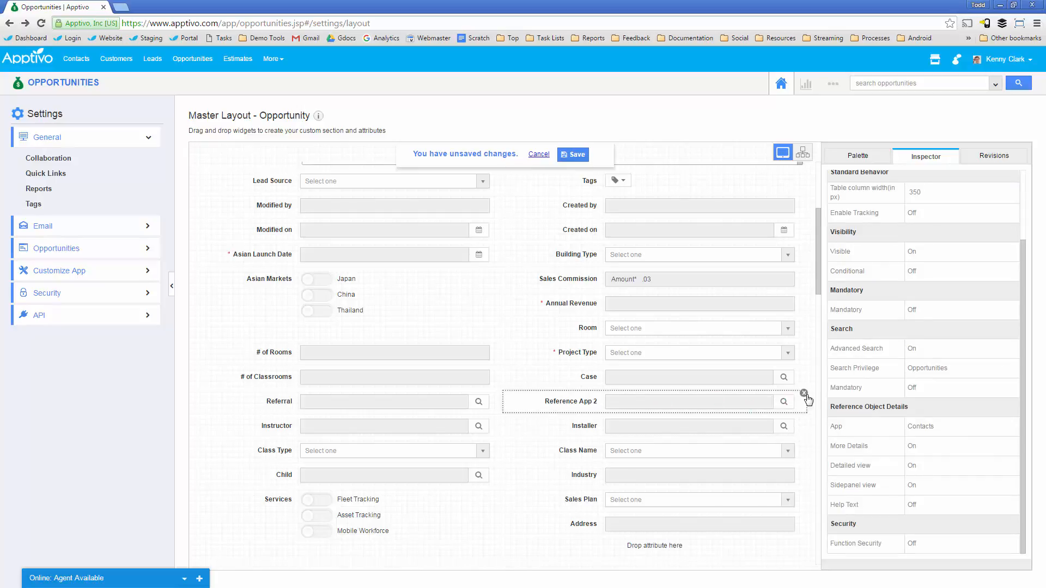
- Remove the Website Details section from the Opportunity layout
scroll(331, 292, up, 4)
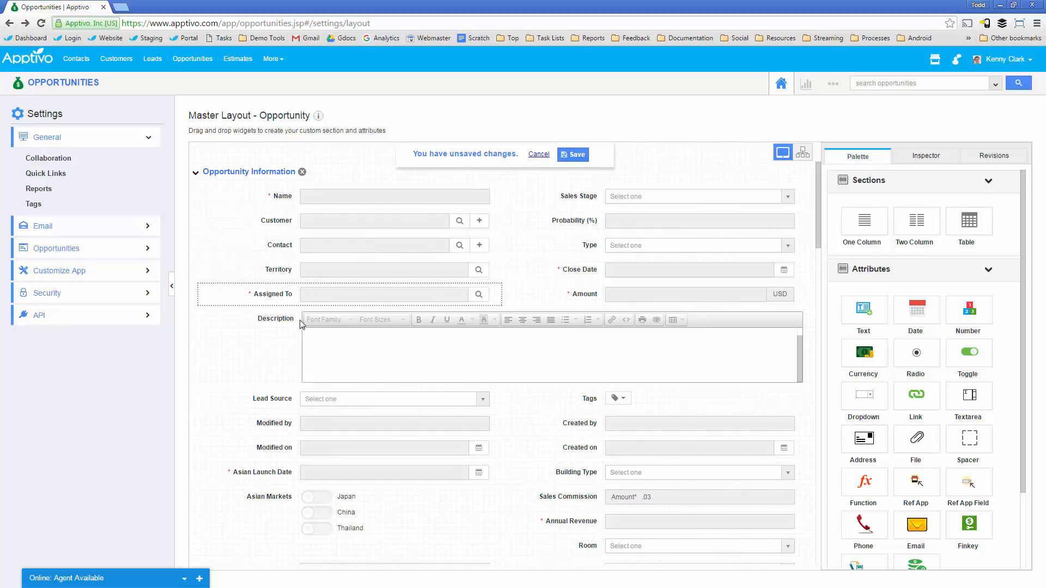
scroll(368, 421, down, 9)
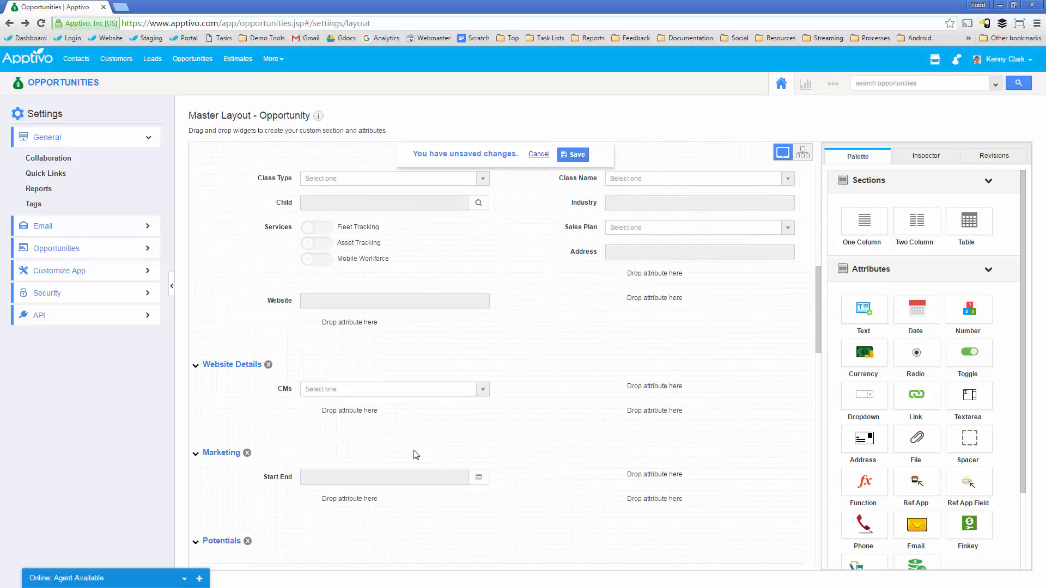
click(269, 366)
- Add a Ref App attribute beside Website in the Opportunity Information section and name it Referral Customer
drag(912, 487, 644, 302)
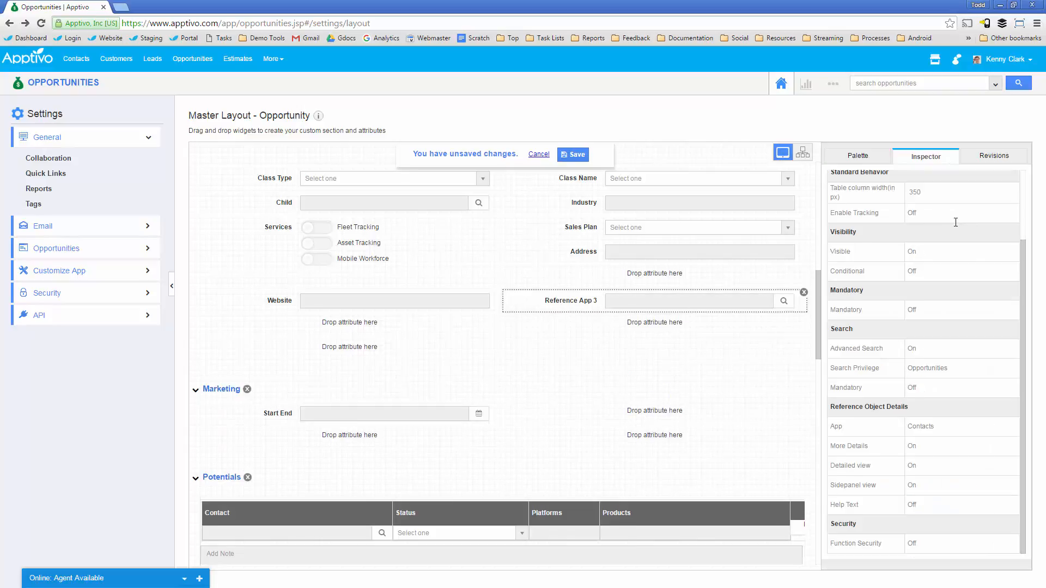
drag(964, 219, 829, 211)
text(R)
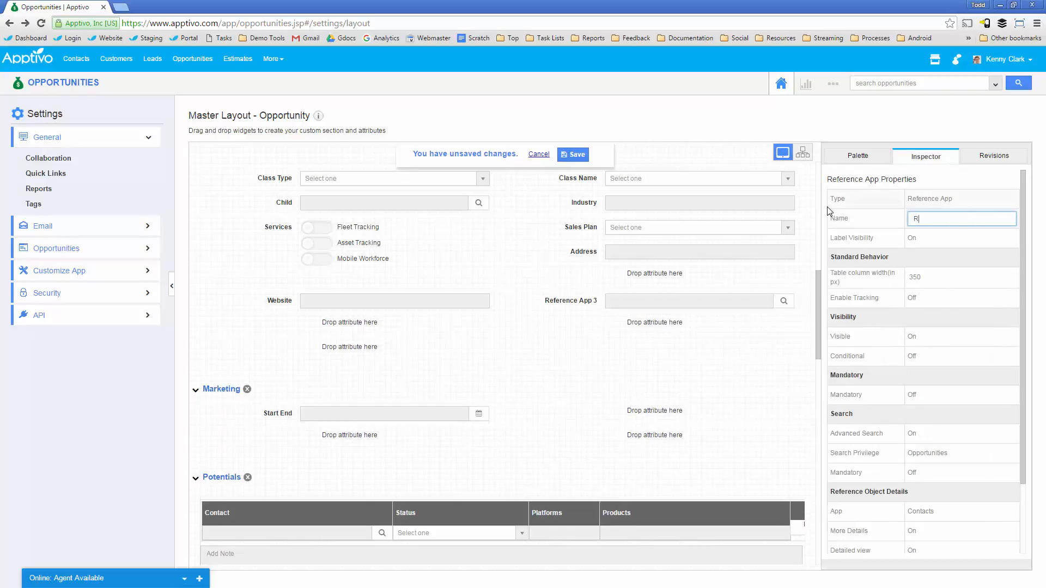
text(eferral Customer)
click(939, 316)
- Set the Referral Customer attribute's referenced app to Customers and save the master layout
scroll(940, 316, down, 2)
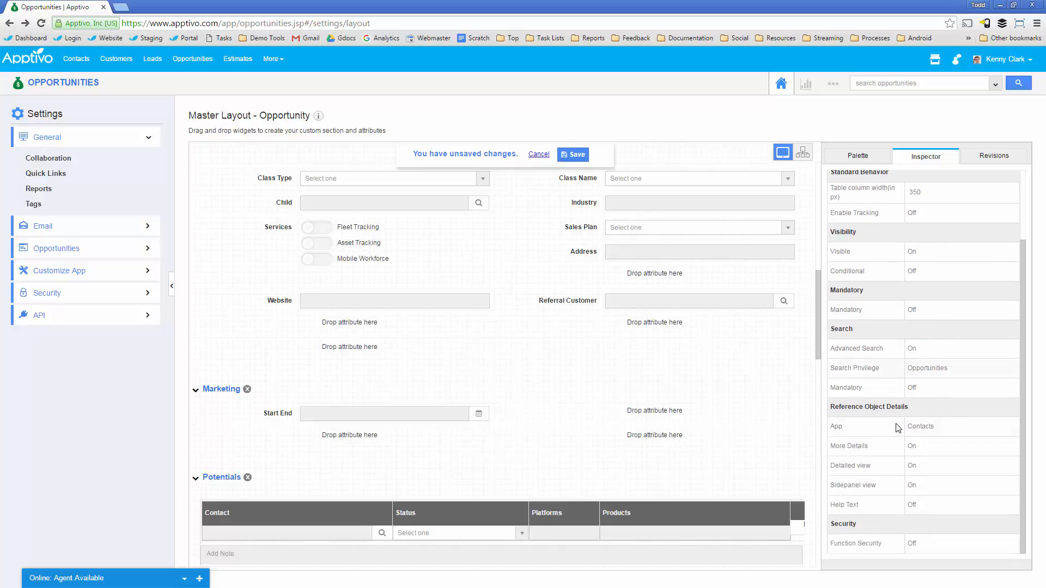
click(937, 428)
click(937, 429)
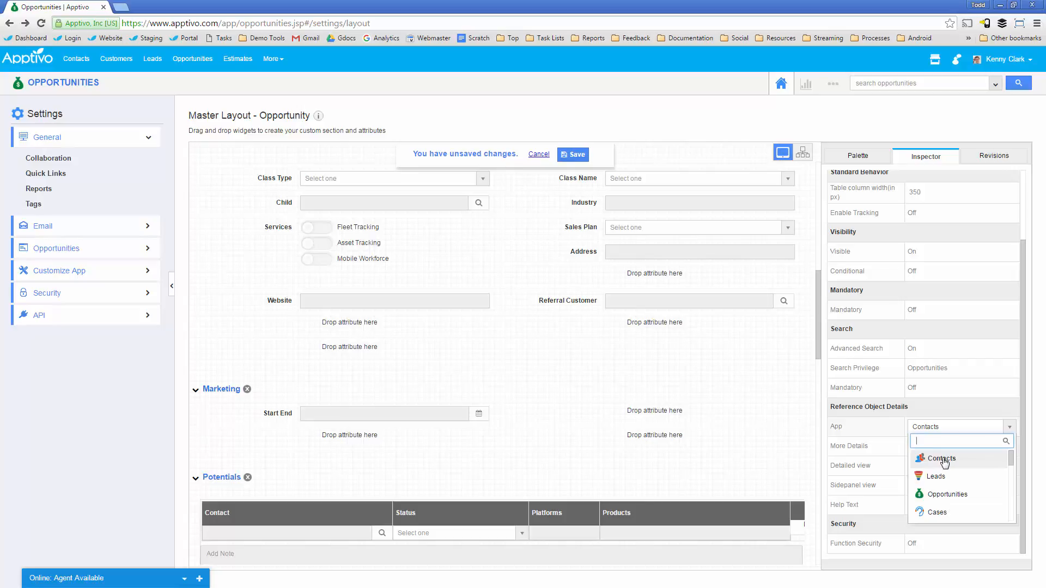
scroll(947, 469, down, 4)
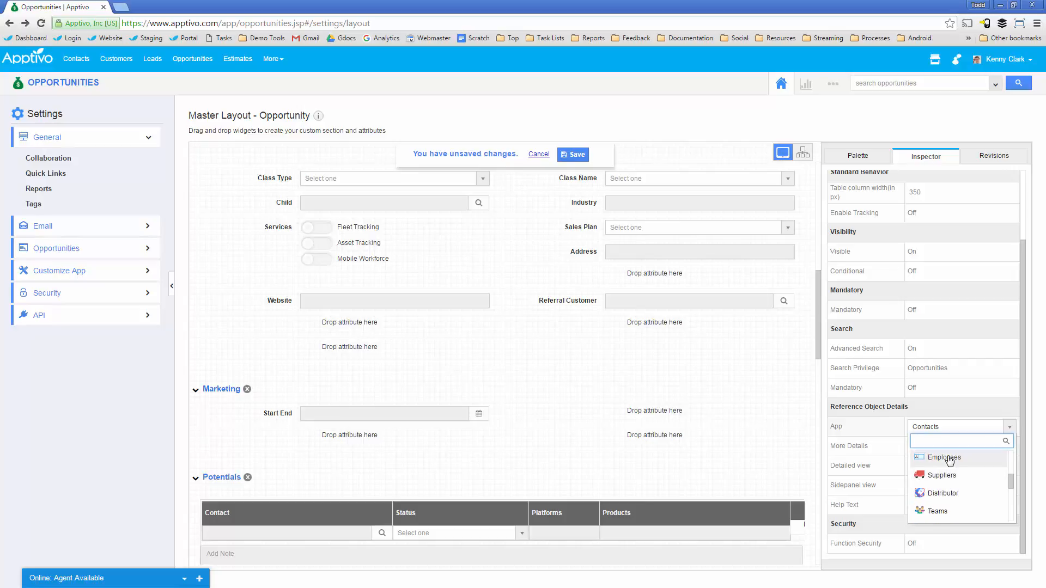
scroll(949, 461, up, 2)
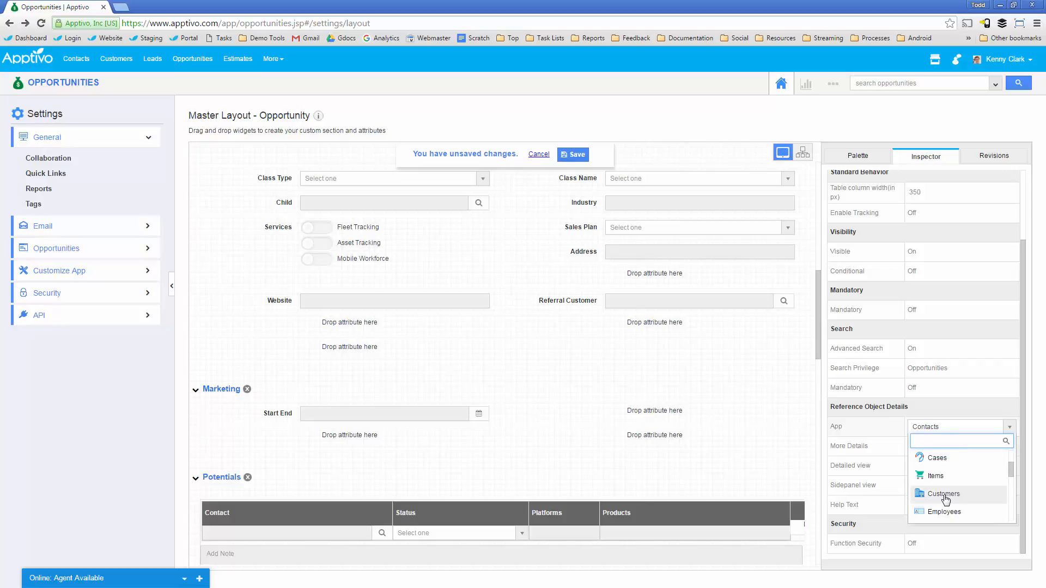
click(944, 495)
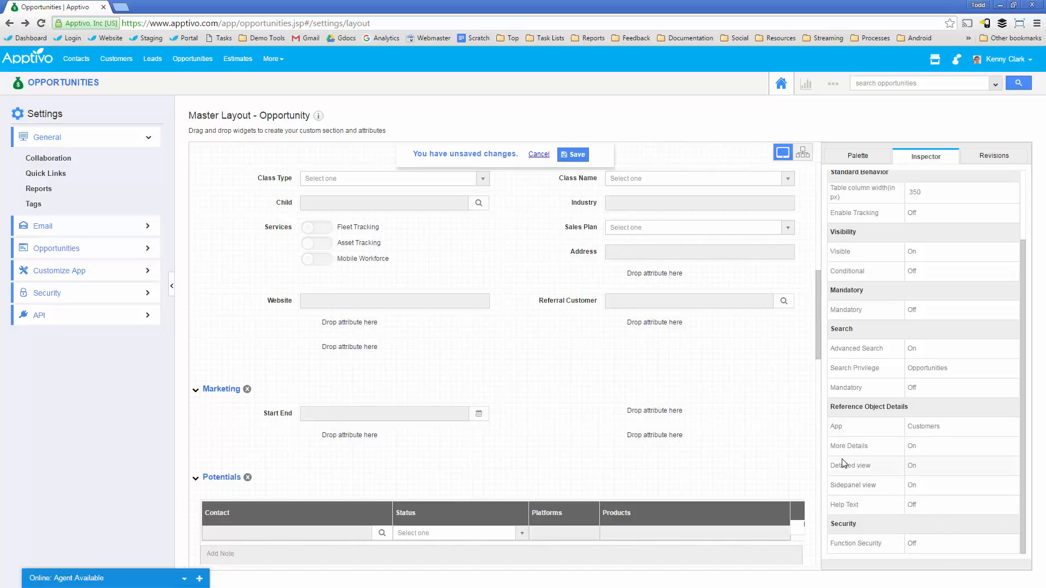
click(581, 157)
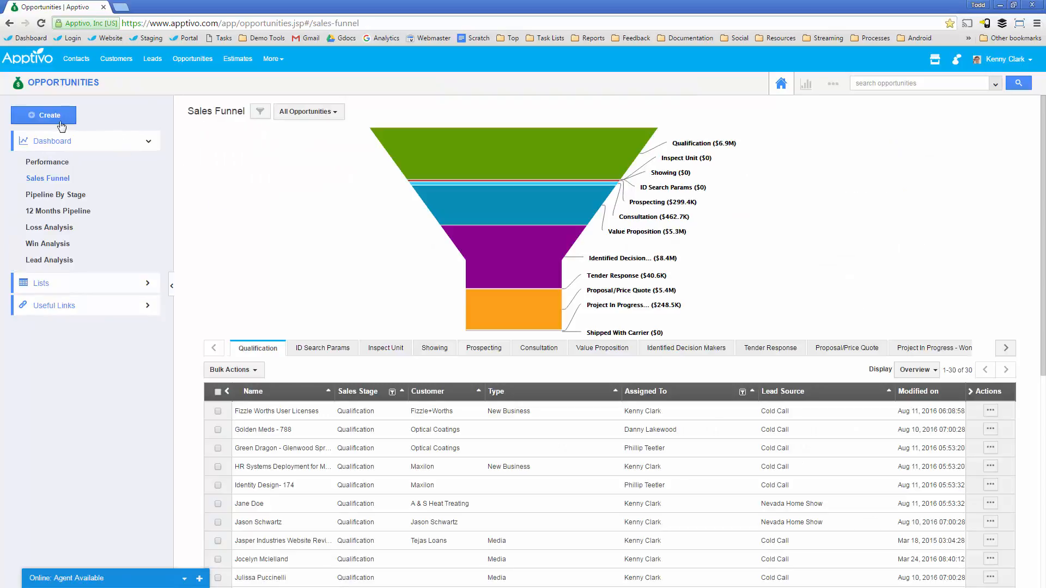
- Start a new opportunity and test the Referral Customer field by searching for "maxi" and viewing the customer selection list
click(60, 120)
scroll(648, 396, down, 5)
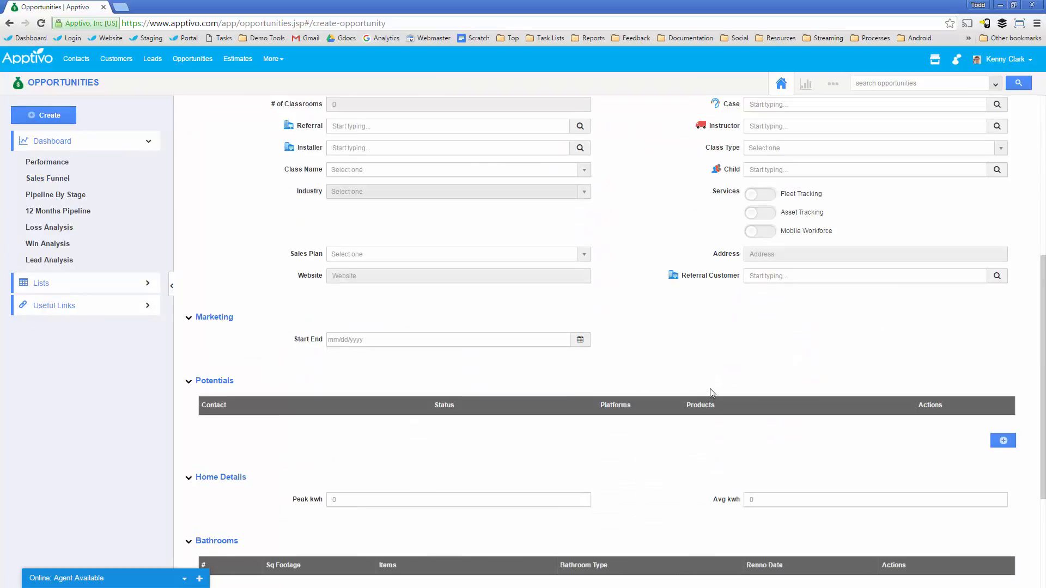
click(779, 281)
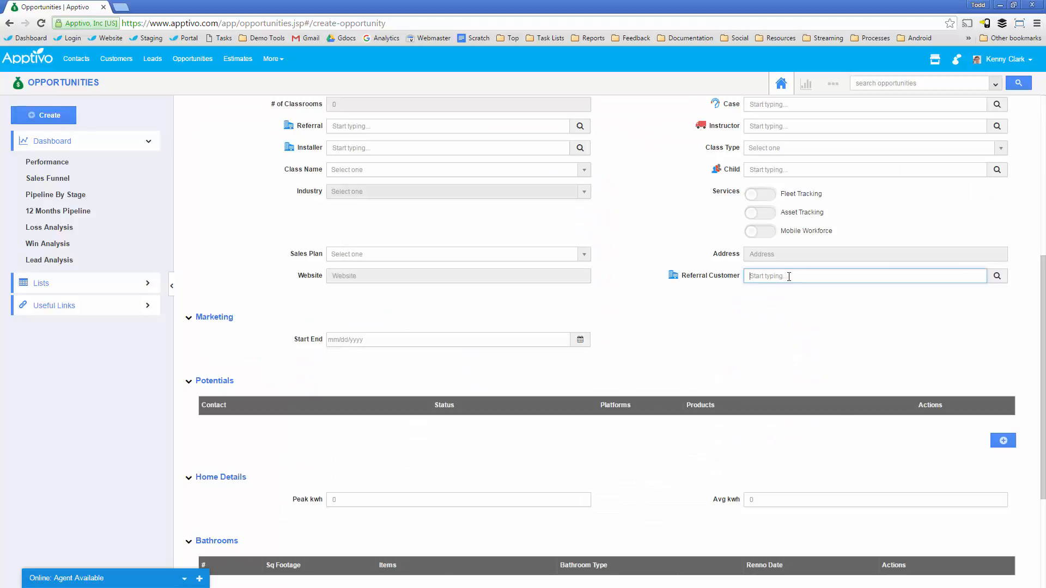
text(maxi)
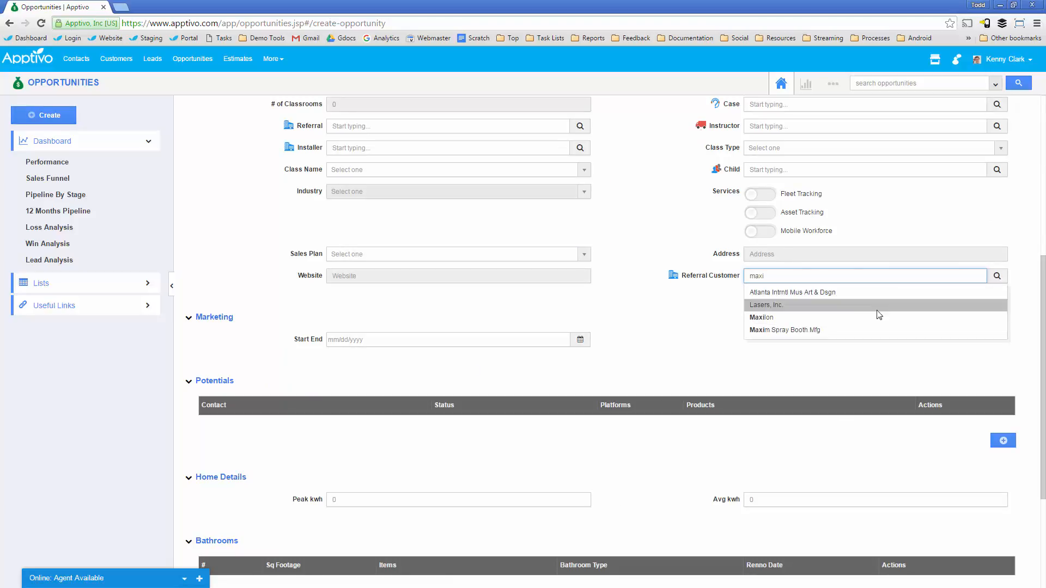
click(998, 276)
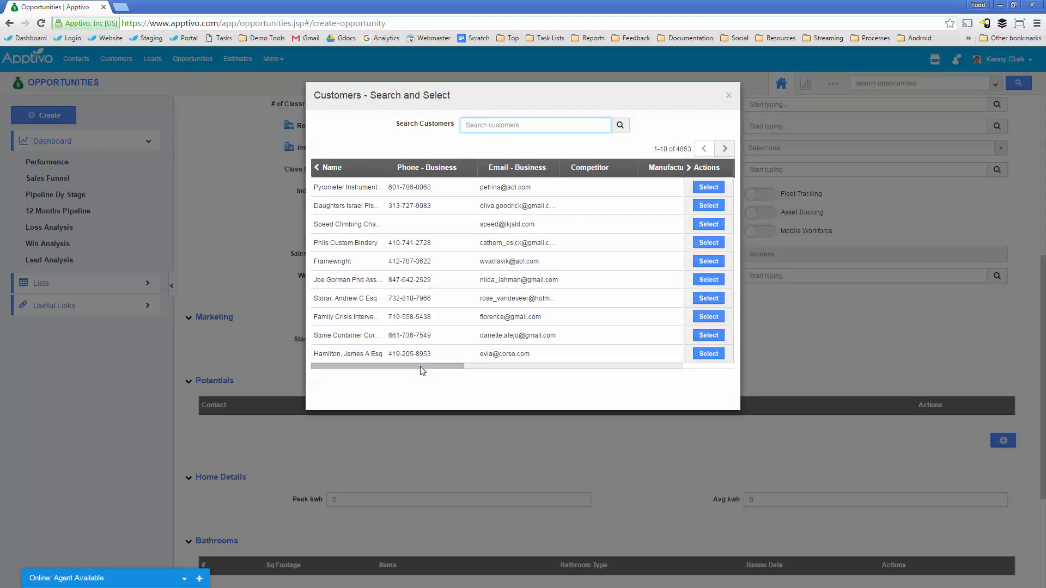
click(726, 95)
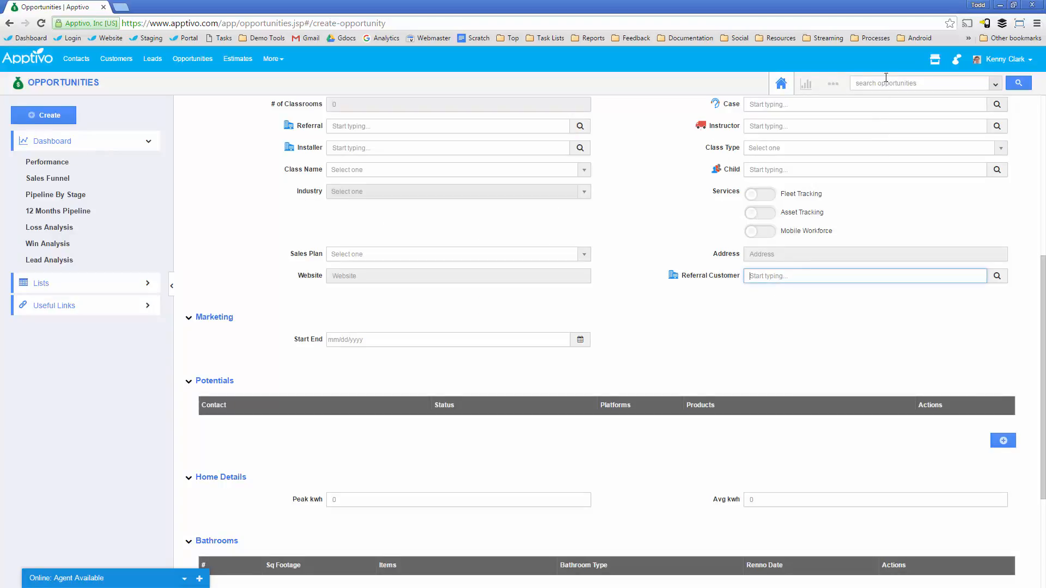
- Return to the Opportunity master layout, add a Ref App Field attribute directly below Referral Customer, and name it Referral Services
click(834, 87)
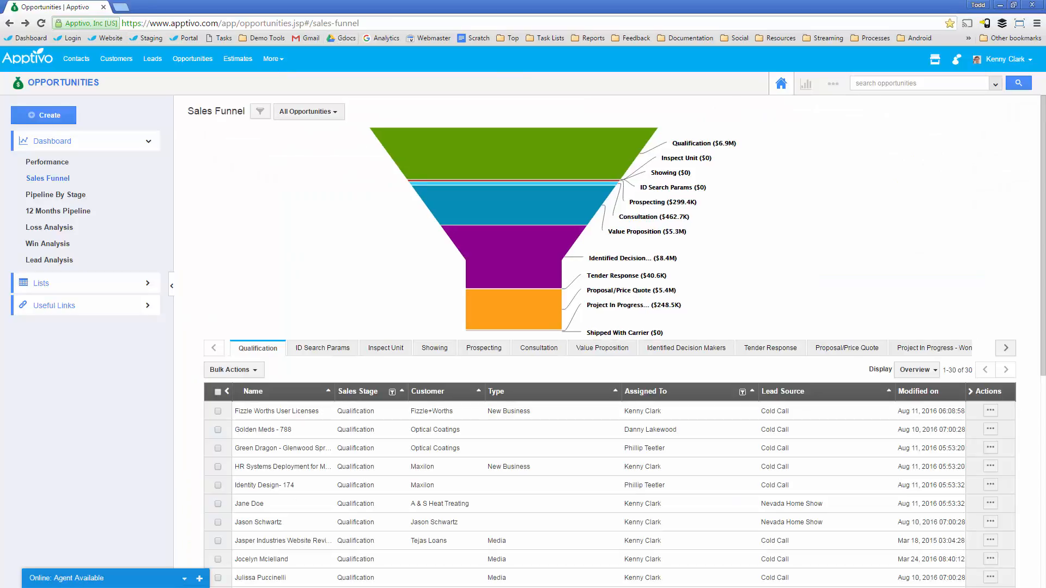
click(11, 23)
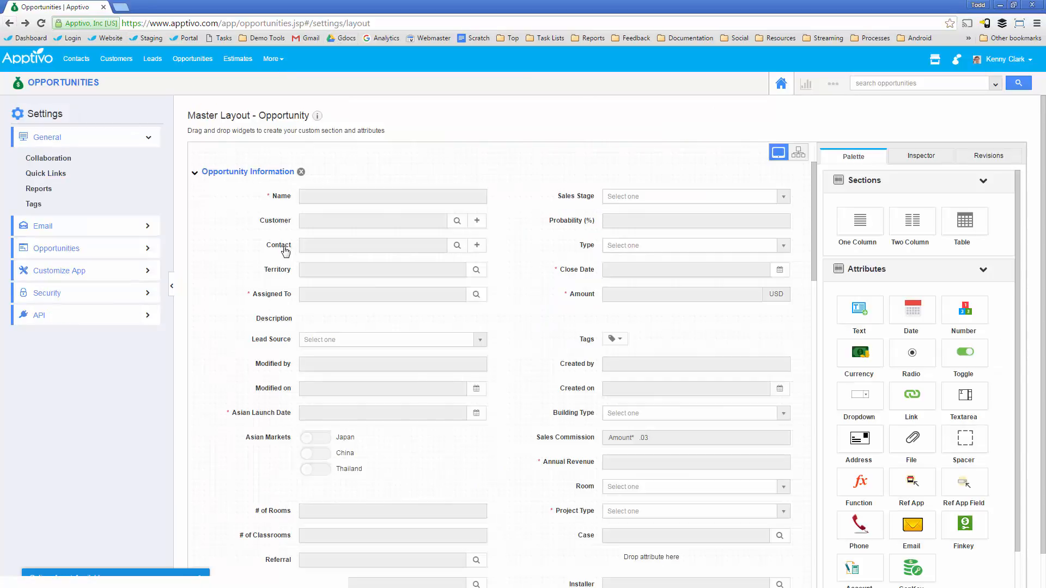
scroll(681, 397, down, 5)
scroll(670, 384, down, 5)
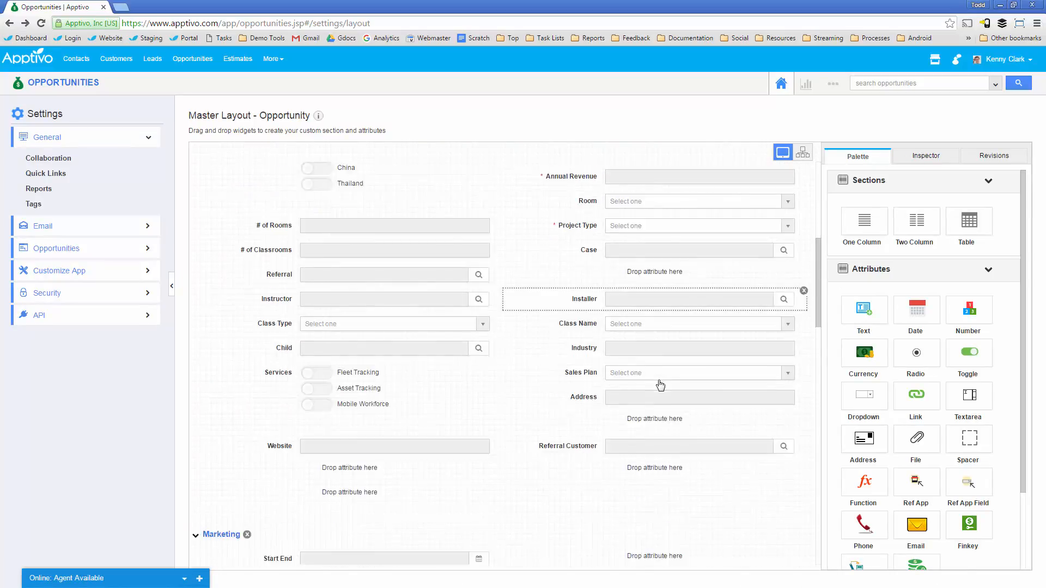
drag(973, 488, 594, 272)
click(939, 218)
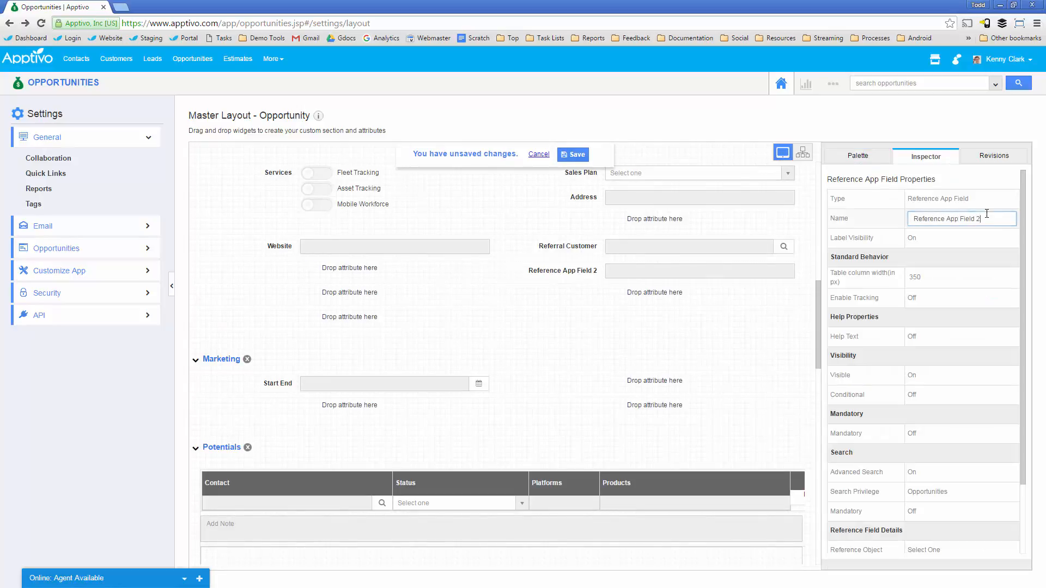
text(REferral Services)
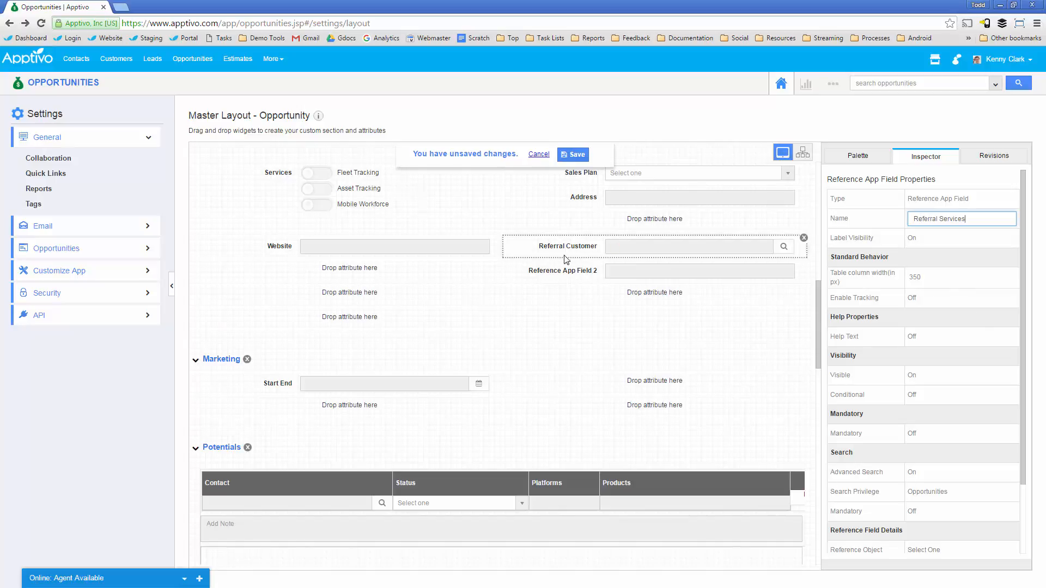
- Set the Referral Services attribute's reference object to Referral Customer
scroll(934, 395, down, 2)
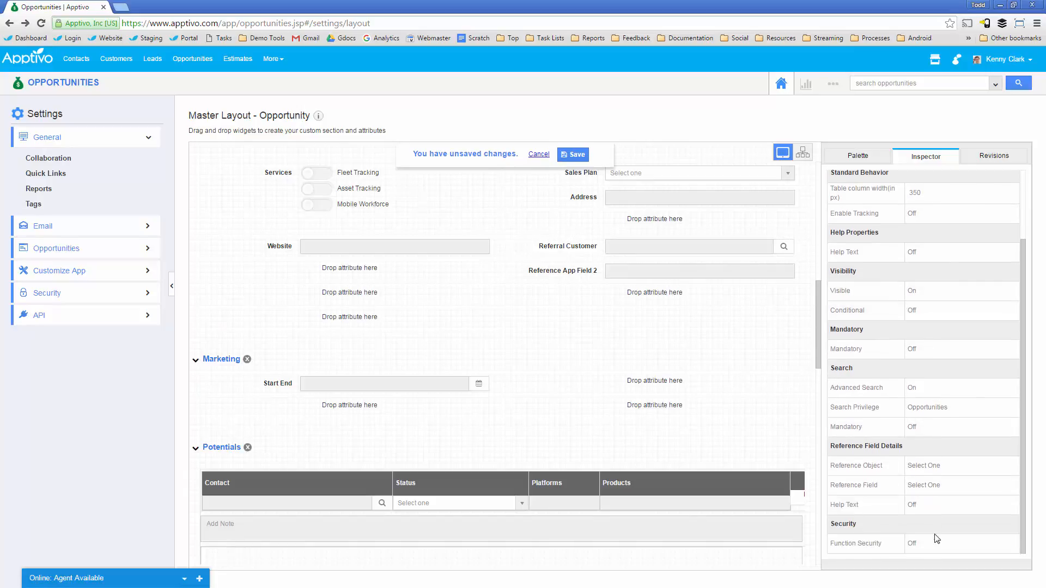
click(928, 467)
click(929, 466)
scroll(966, 522, down, 5)
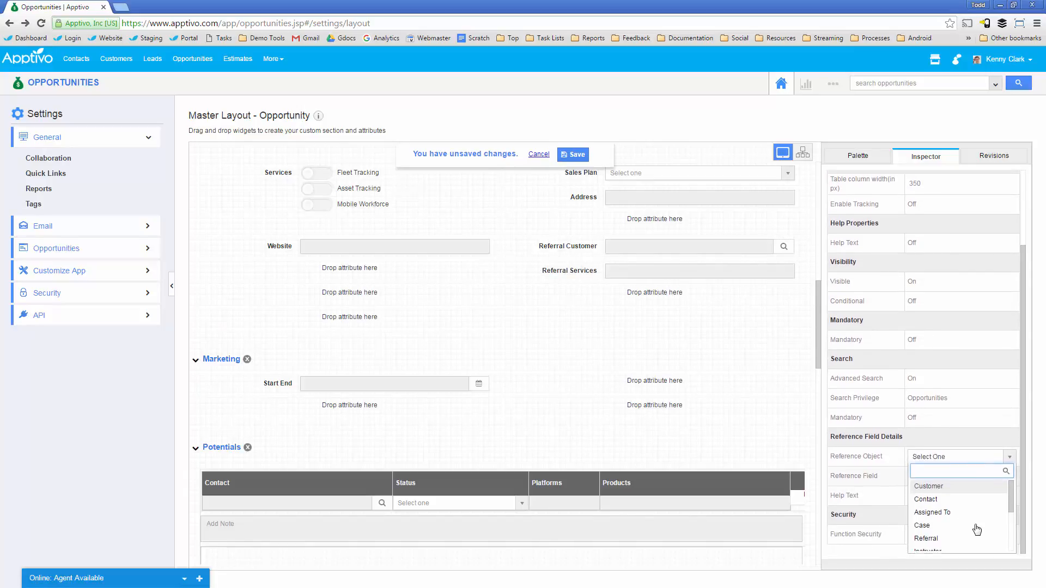
scroll(962, 518, down, 2)
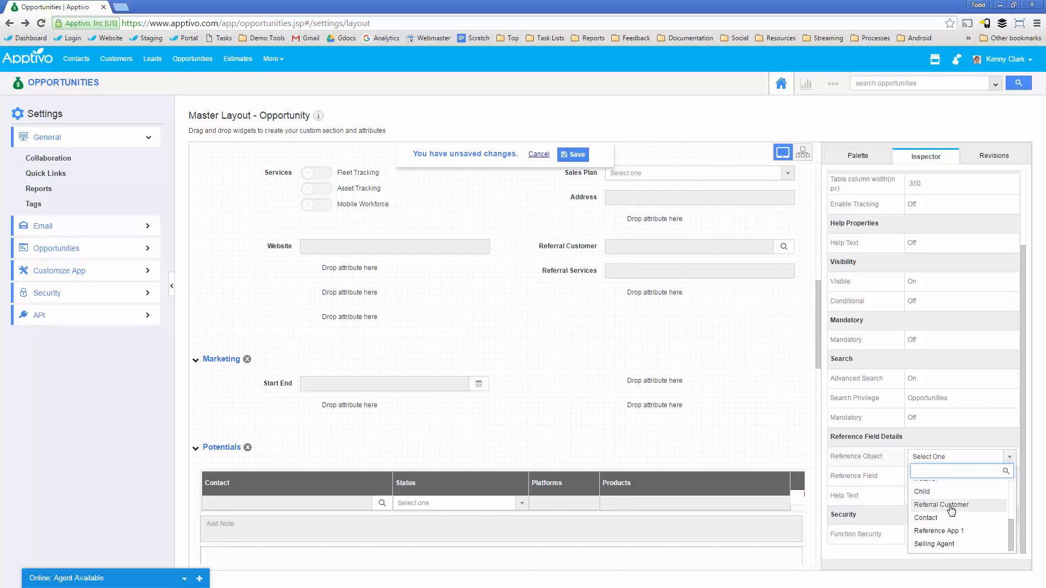
click(951, 507)
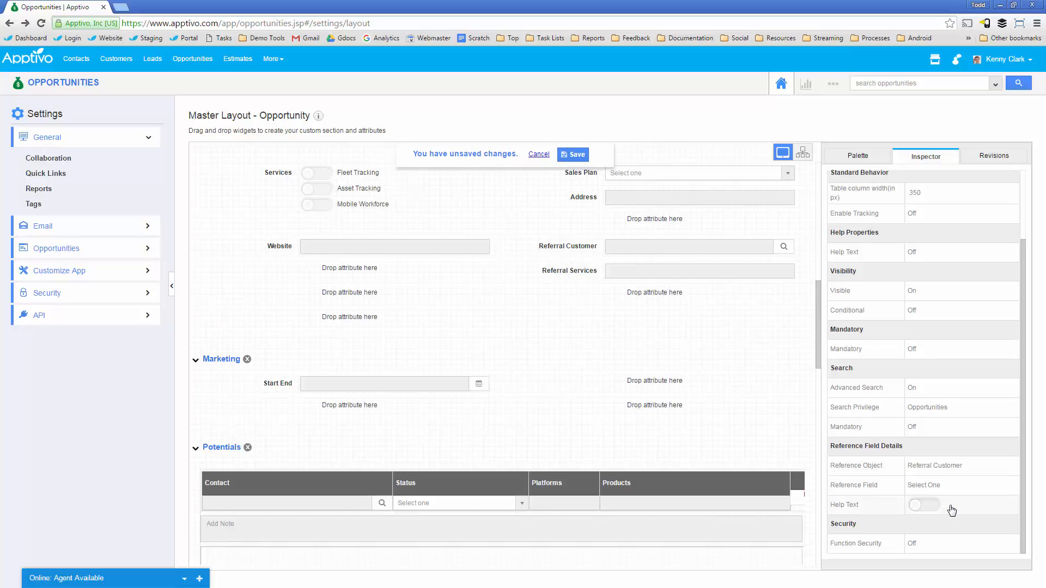
- Choose Services as the Referral Services attribute's reference field and save the master layout
click(922, 491)
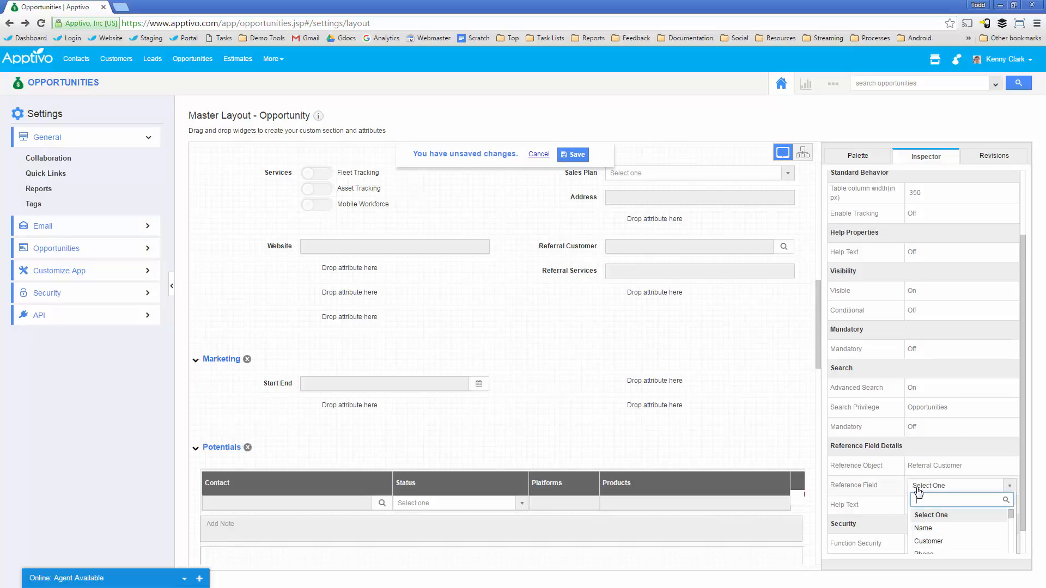
scroll(894, 493, down, 1)
scroll(949, 507, down, 2)
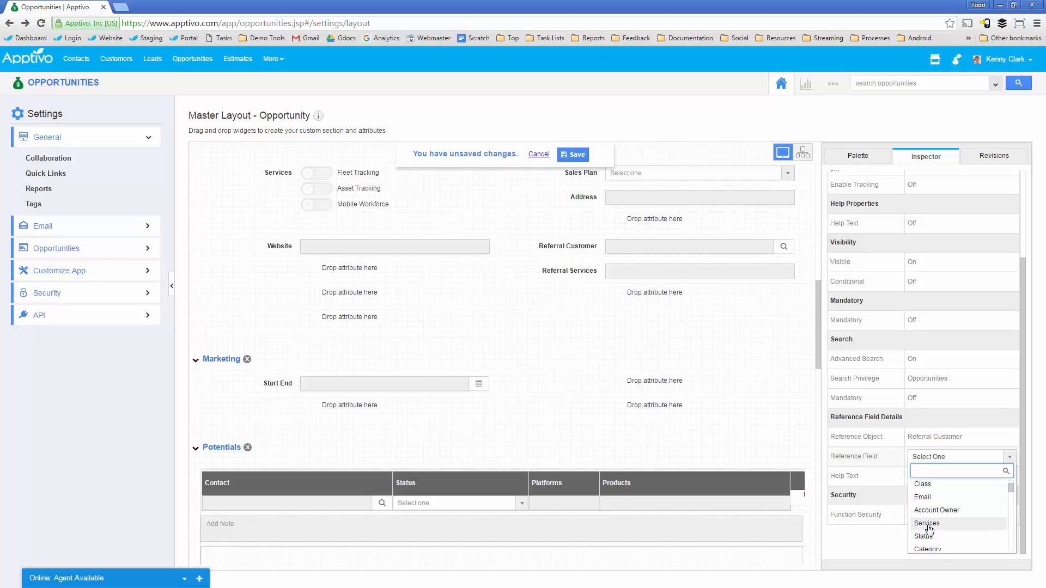
click(928, 524)
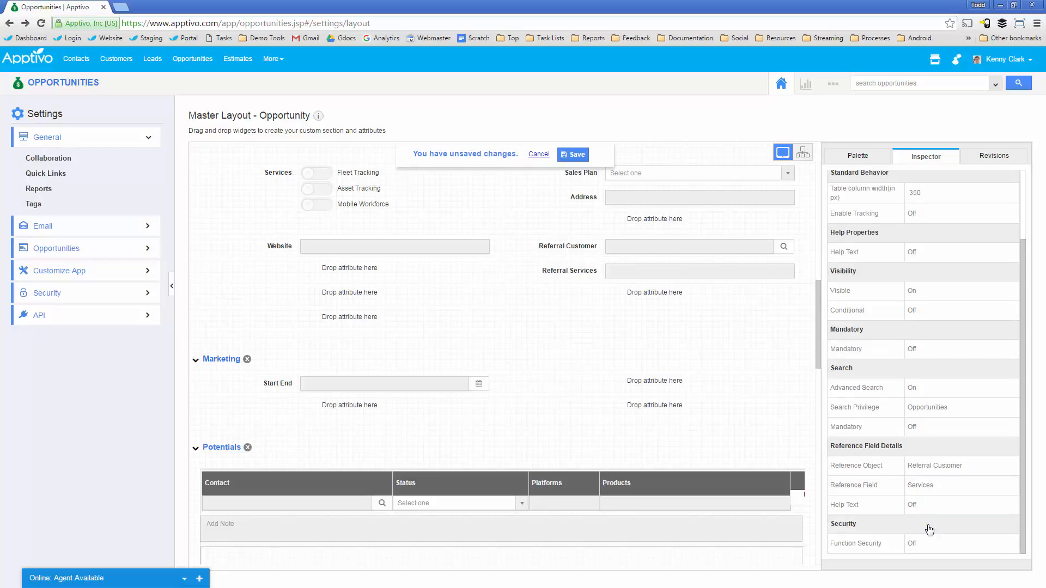
click(572, 156)
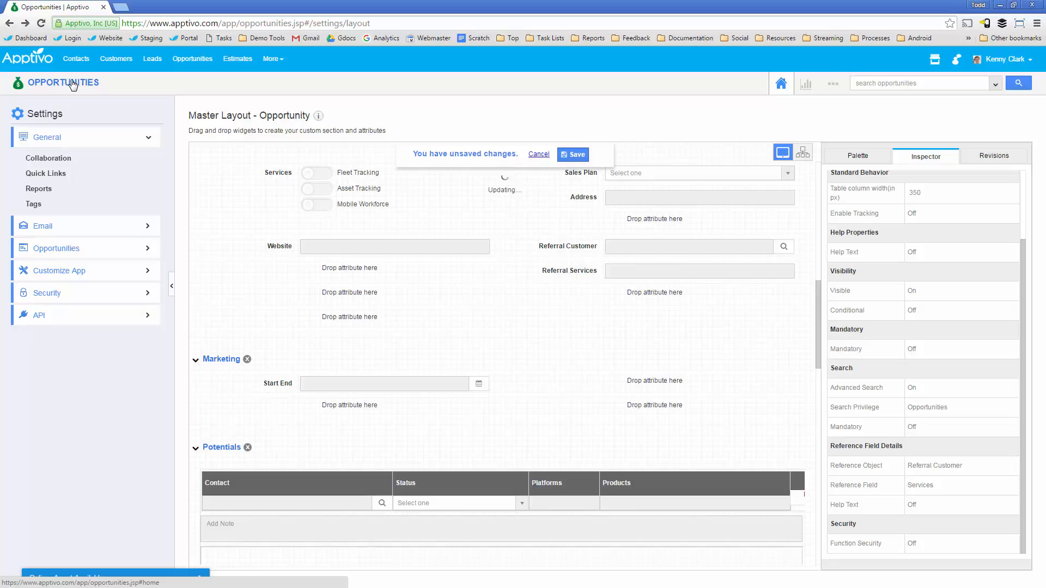
- Start a new opportunity, test Referral Services by choosing Maxilon as the Referral Customer, and return to the Opportunity master layout
click(73, 85)
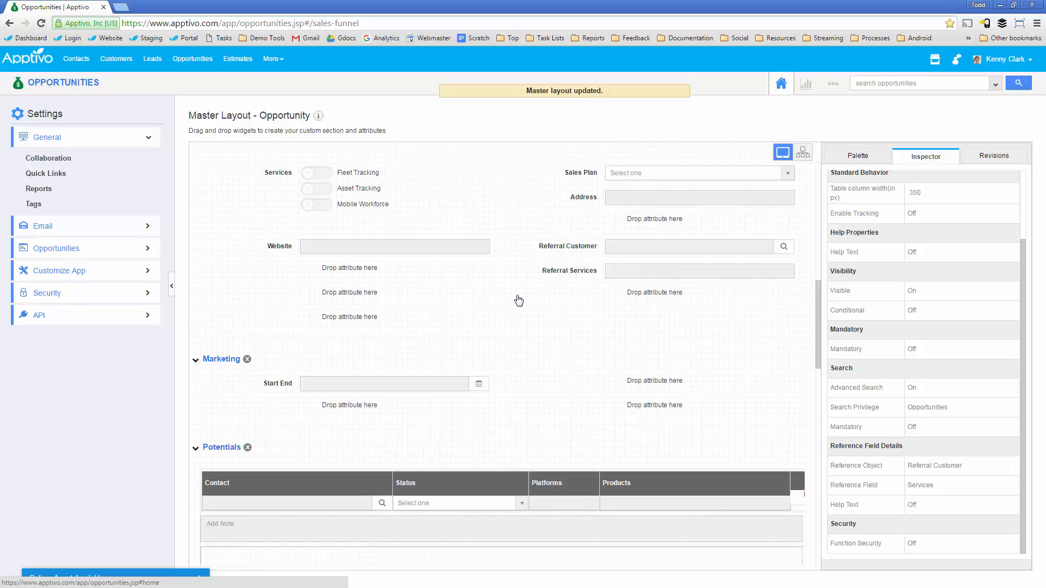
click(48, 117)
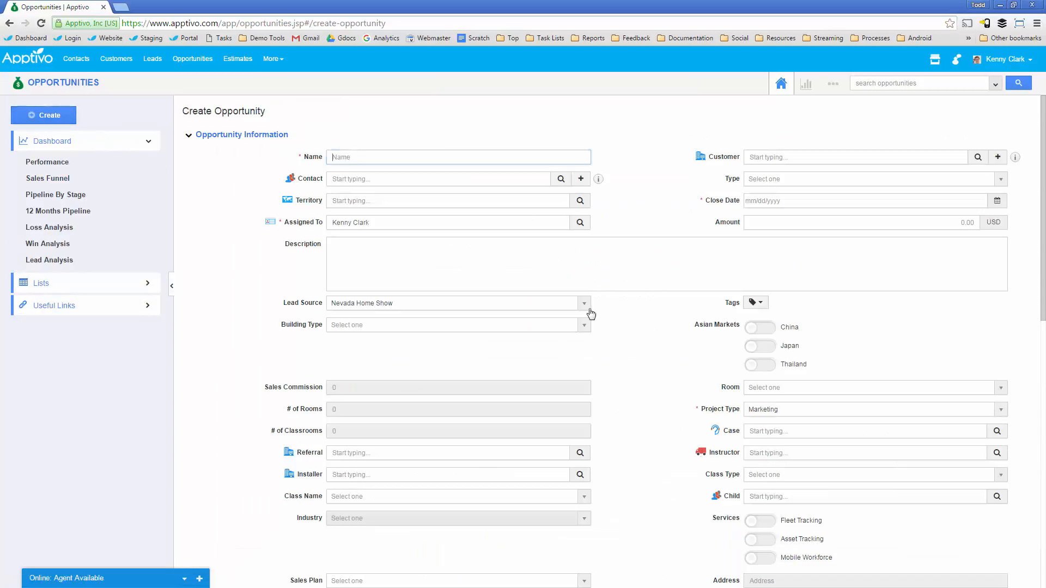
scroll(591, 313, down, 6)
click(761, 222)
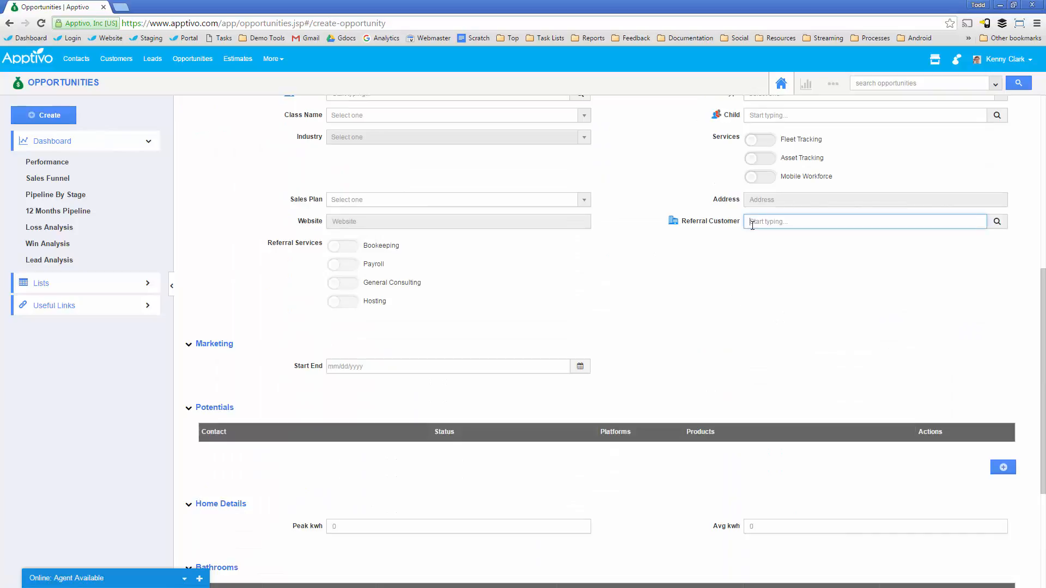
text(maxi)
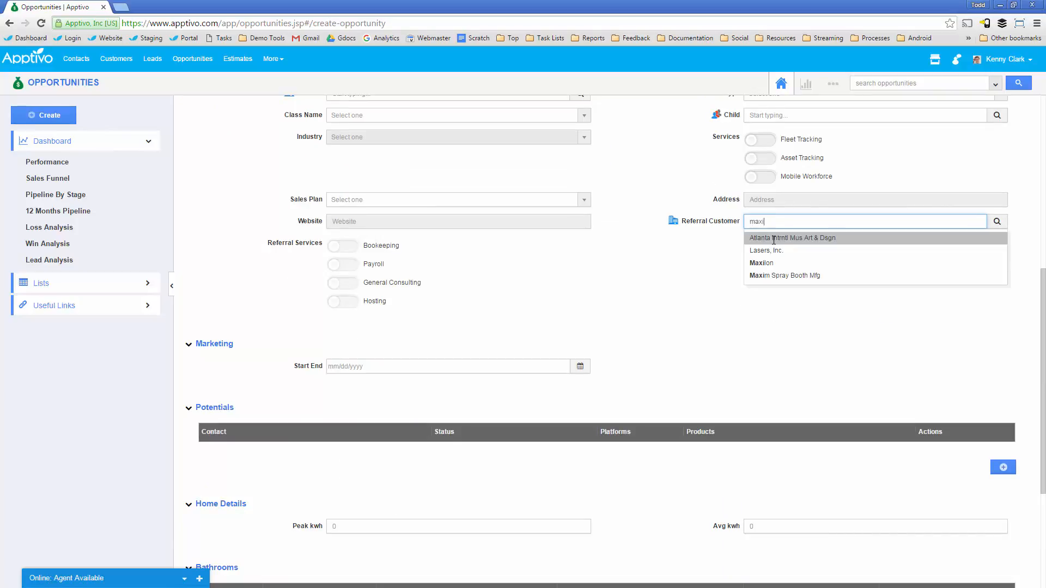
click(763, 262)
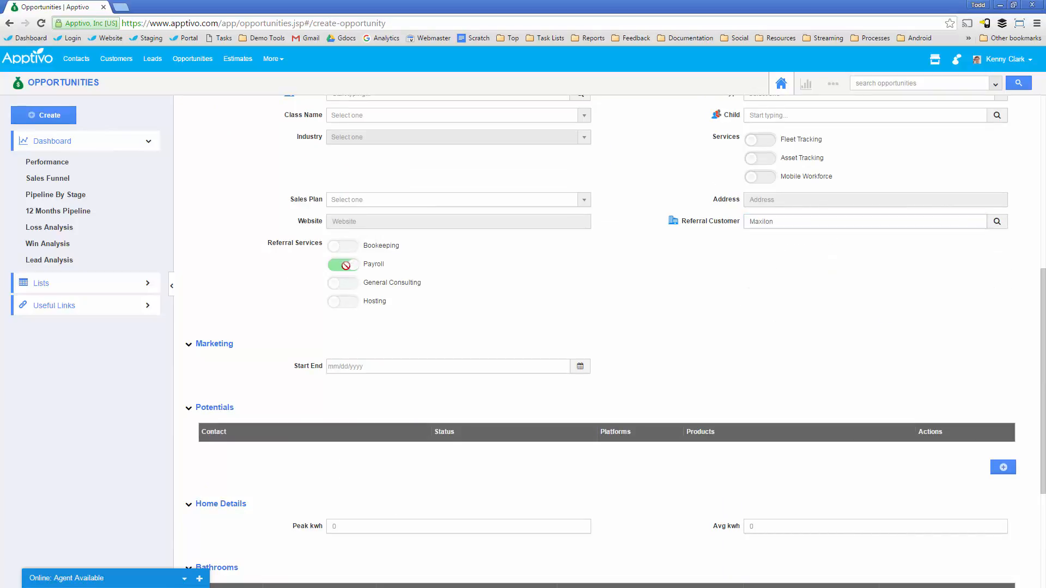
double_click(345, 265)
click(349, 282)
click(9, 24)
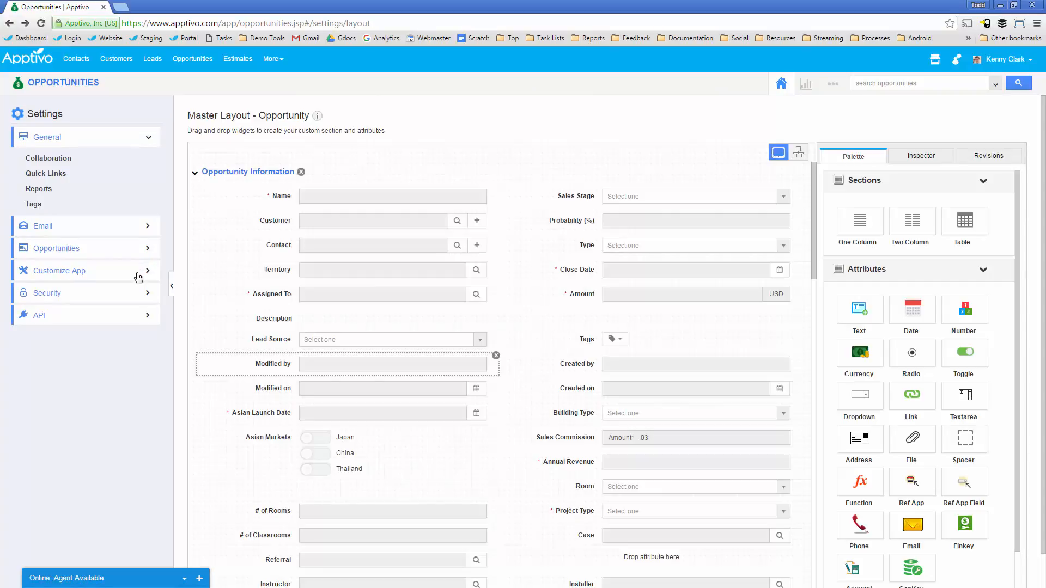
scroll(972, 520, down, 3)
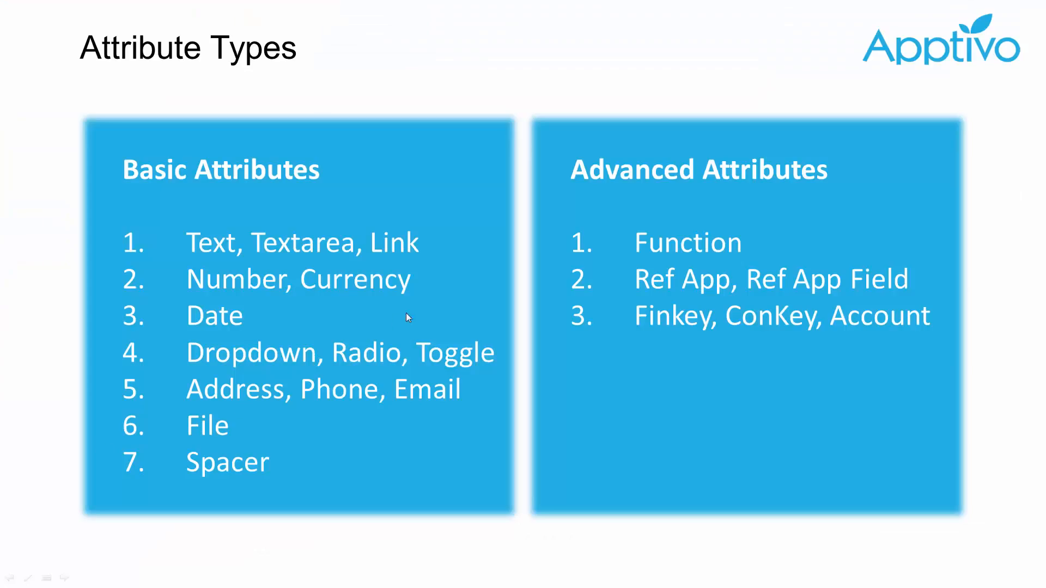
click(406, 313)
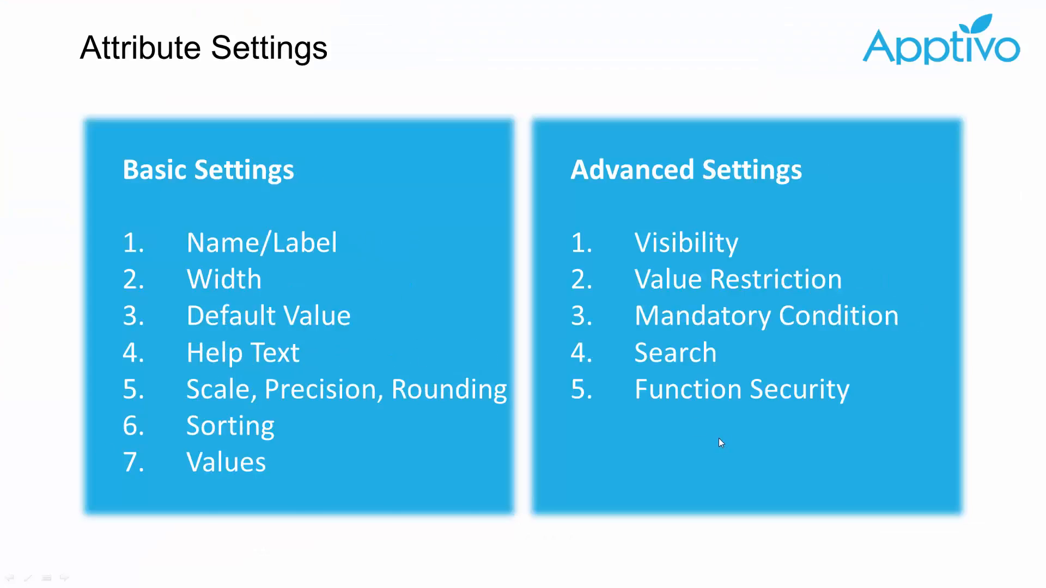
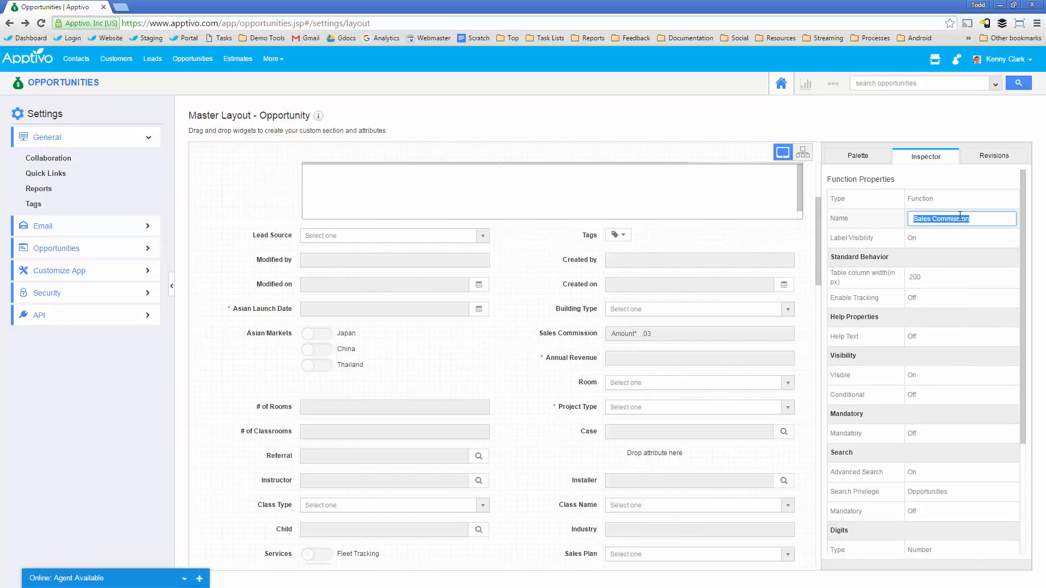
- Examine the label visibility and table column width settings of the Sales Commission attribute
click(923, 250)
click(913, 241)
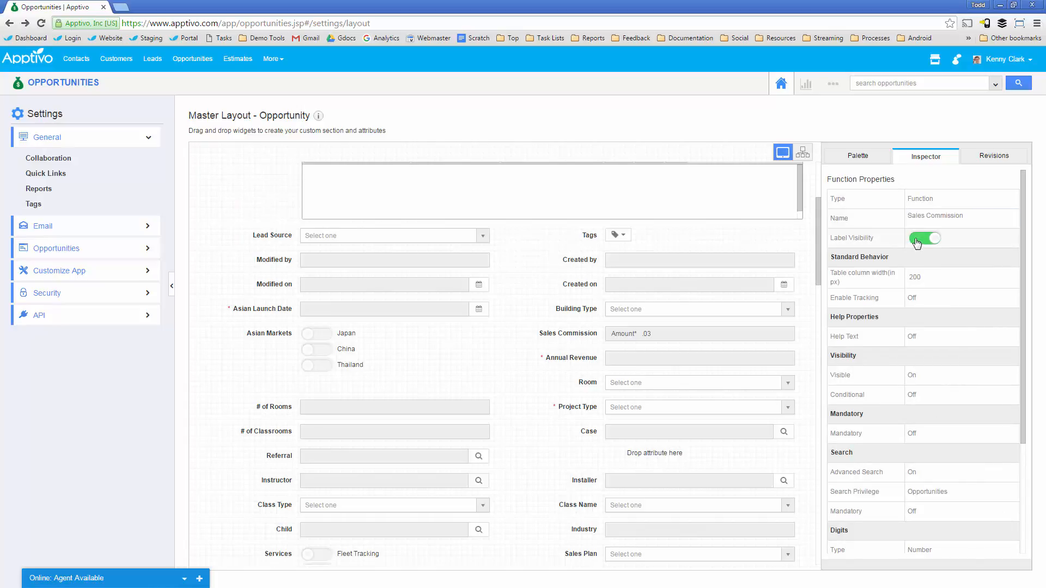
click(916, 277)
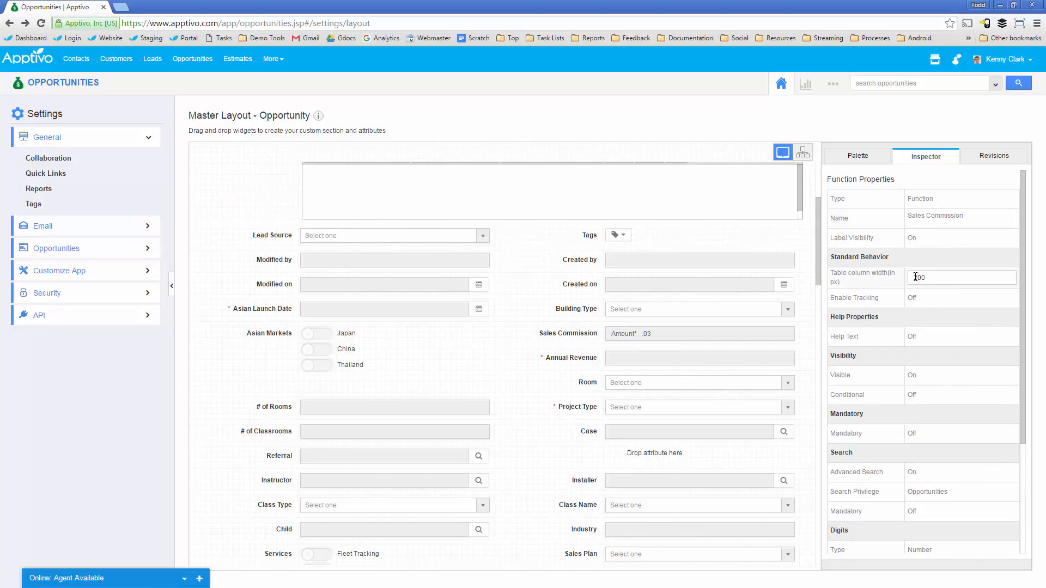
scroll(926, 277, down, 2)
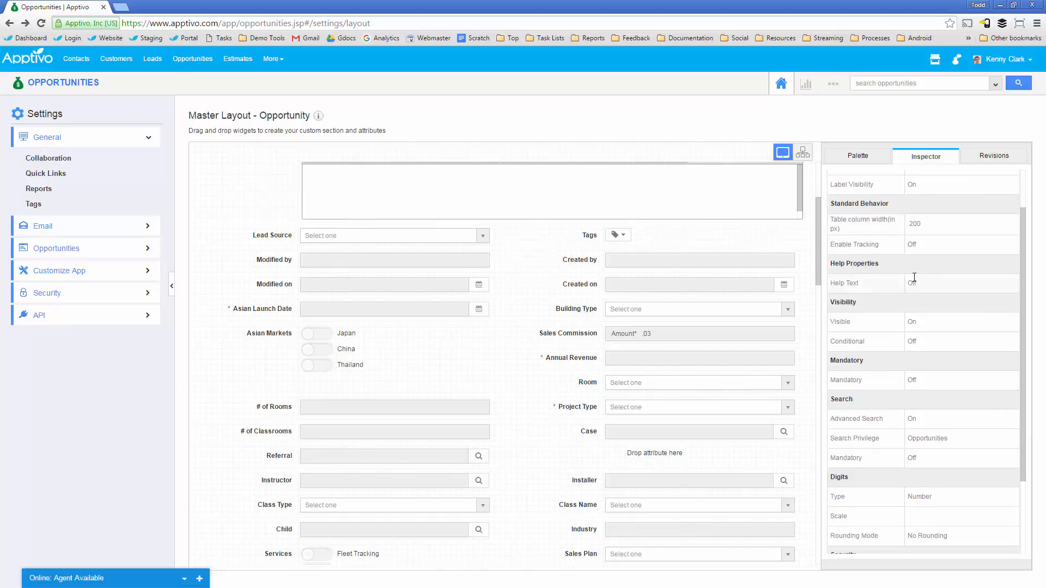
- Turn on help text for Sales Commission to view its help message option, and turn it back off
click(918, 228)
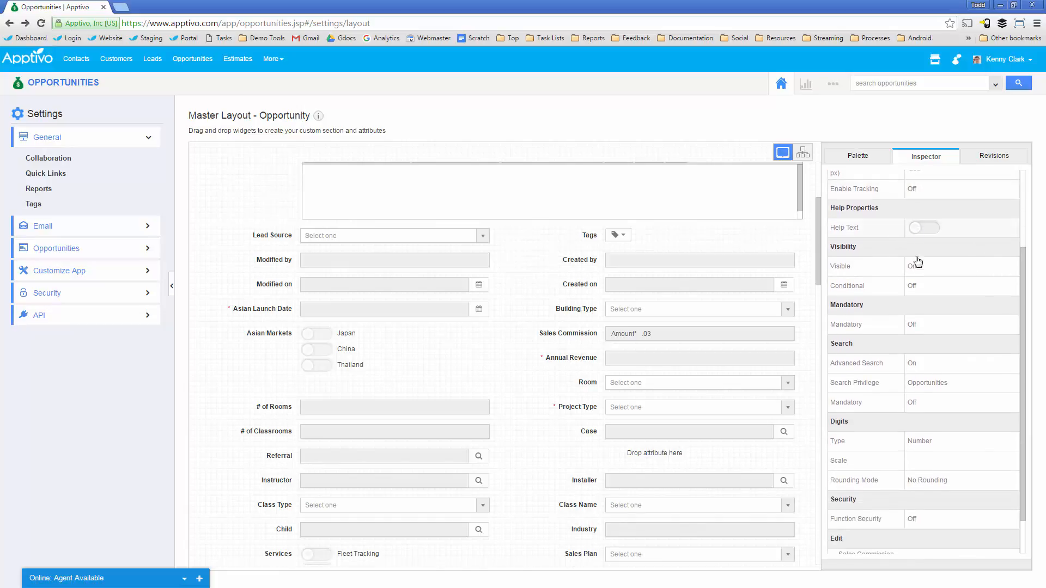
click(937, 228)
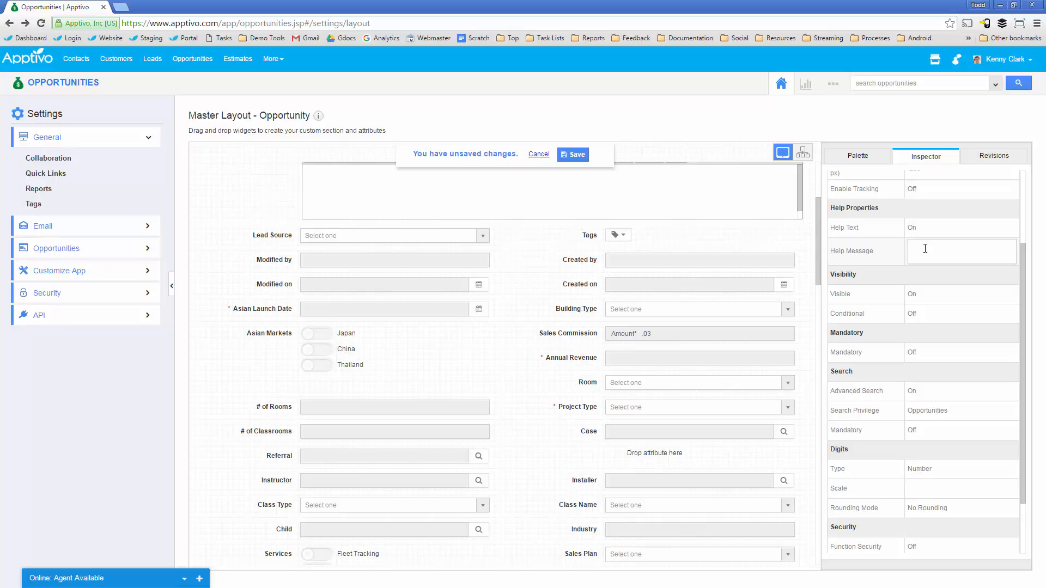
click(916, 234)
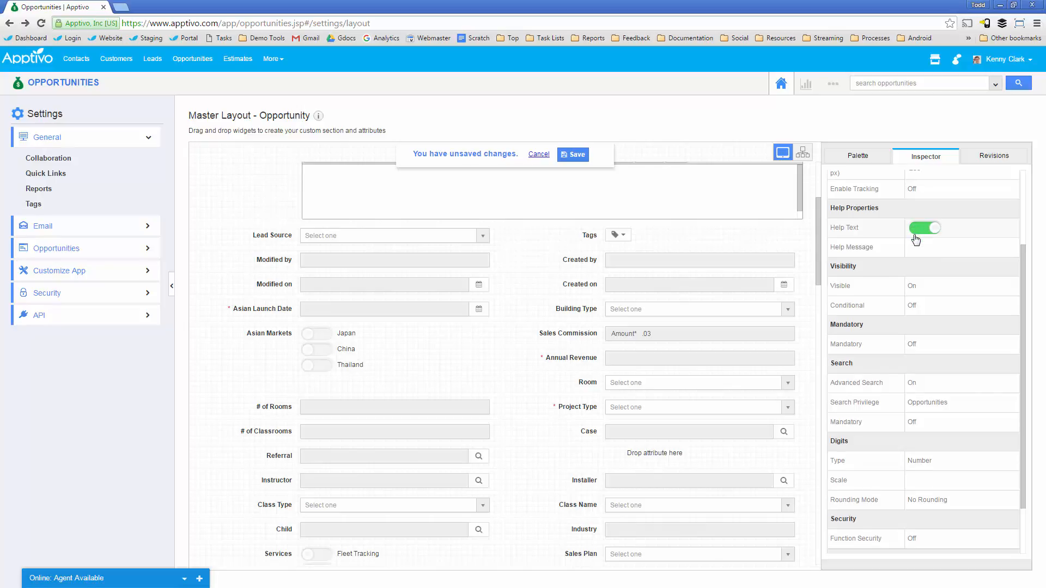
click(918, 233)
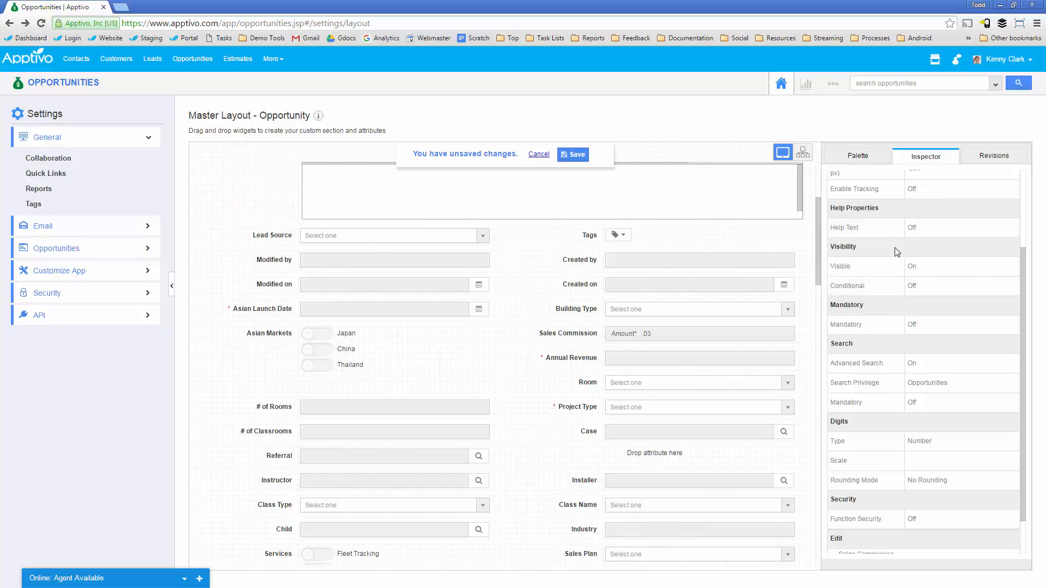
- Set the Sales Commission digits type to Currency with Amount as the currency code source
scroll(902, 239, down, 2)
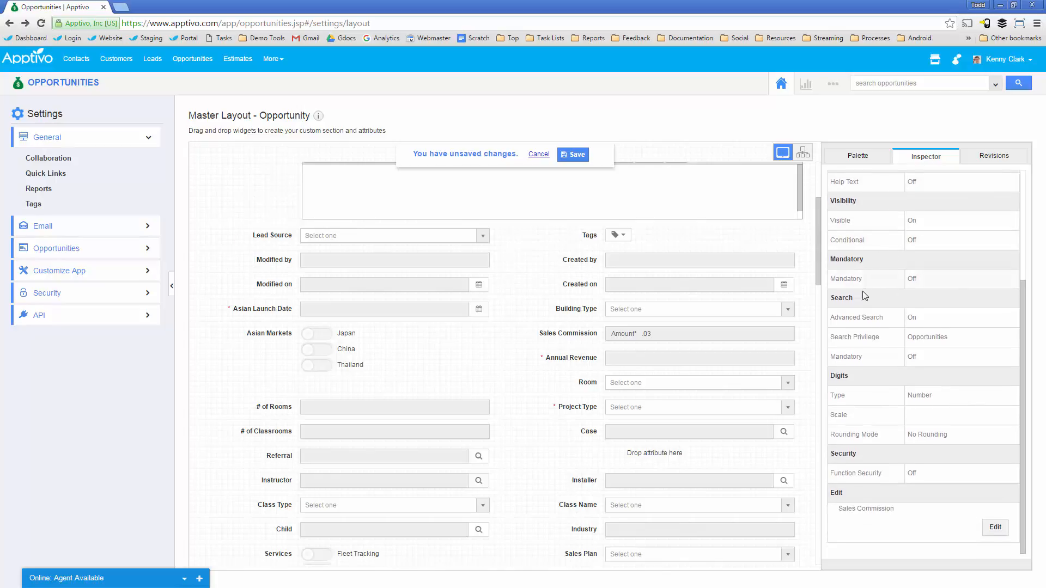
click(930, 401)
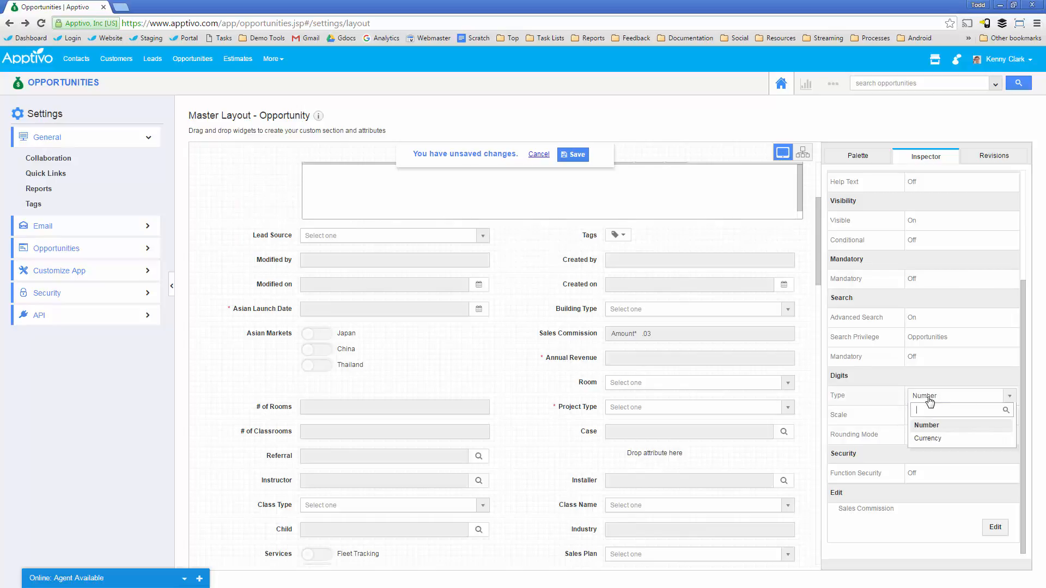
click(928, 439)
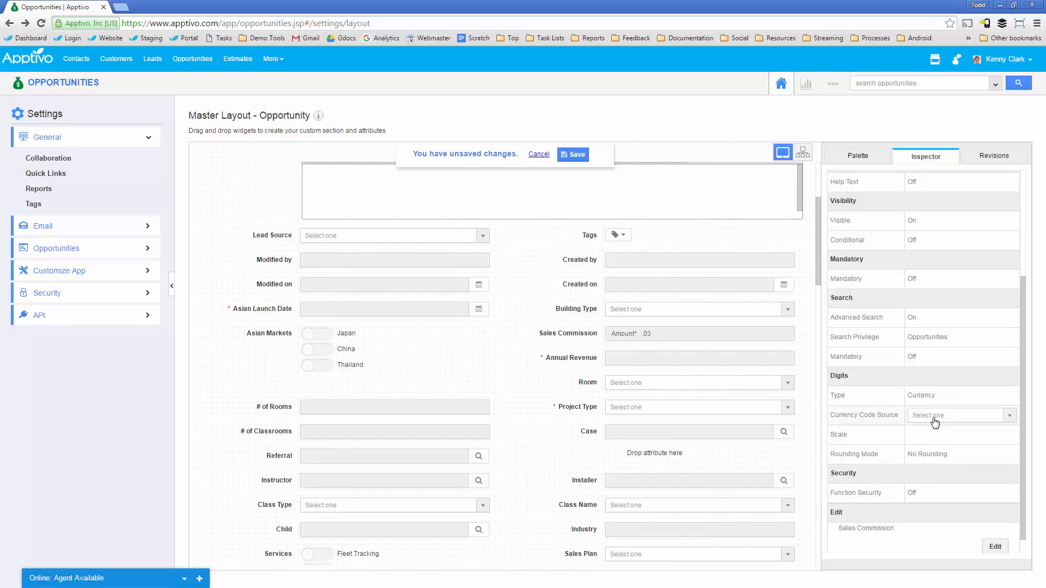
click(935, 420)
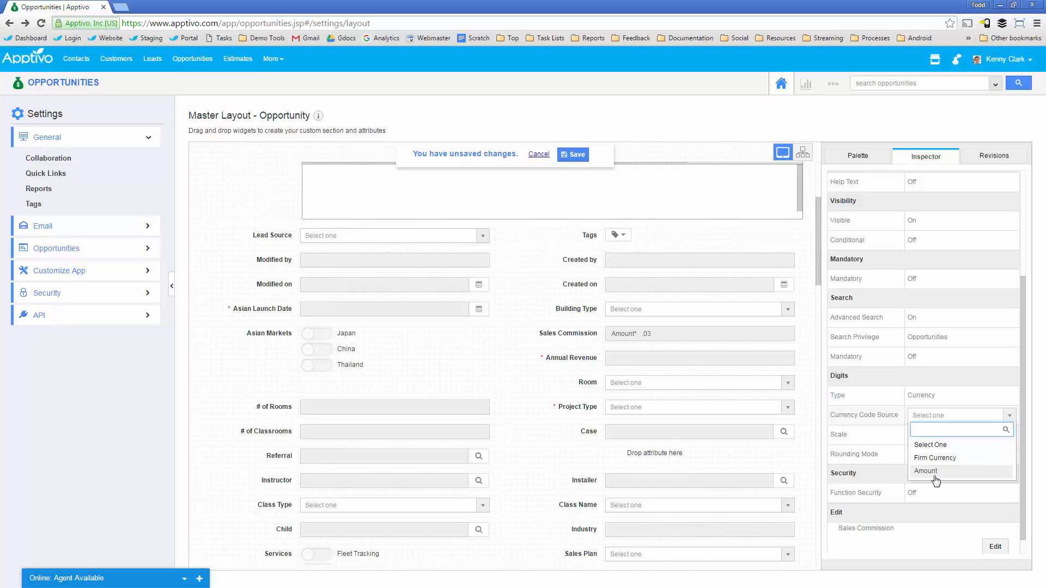
click(929, 472)
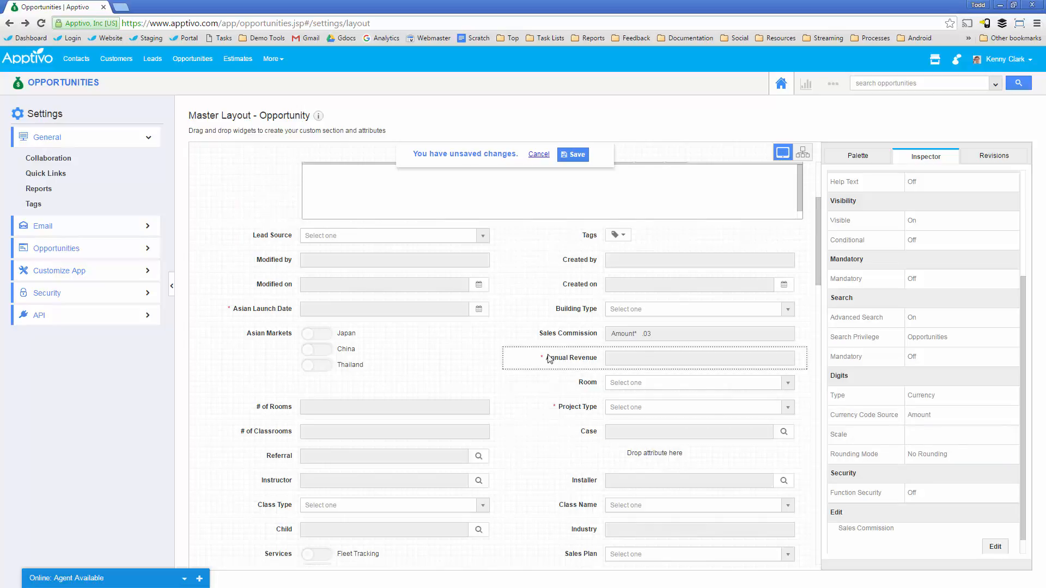
- Add a Number attribute directly below Referral Services and view its rounding mode options
click(863, 158)
scroll(691, 410, down, 7)
drag(962, 226, 667, 298)
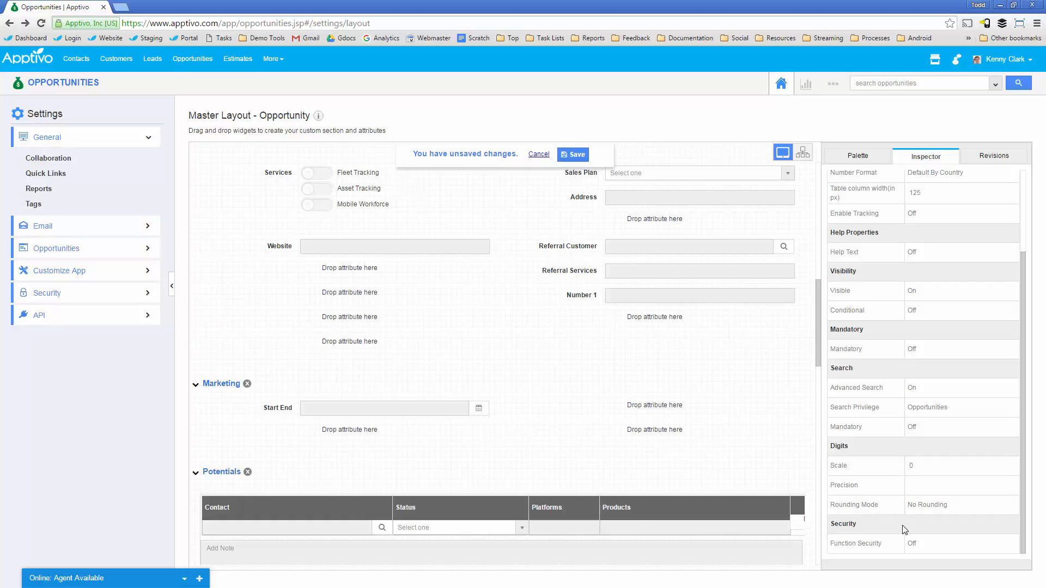
click(927, 505)
click(926, 505)
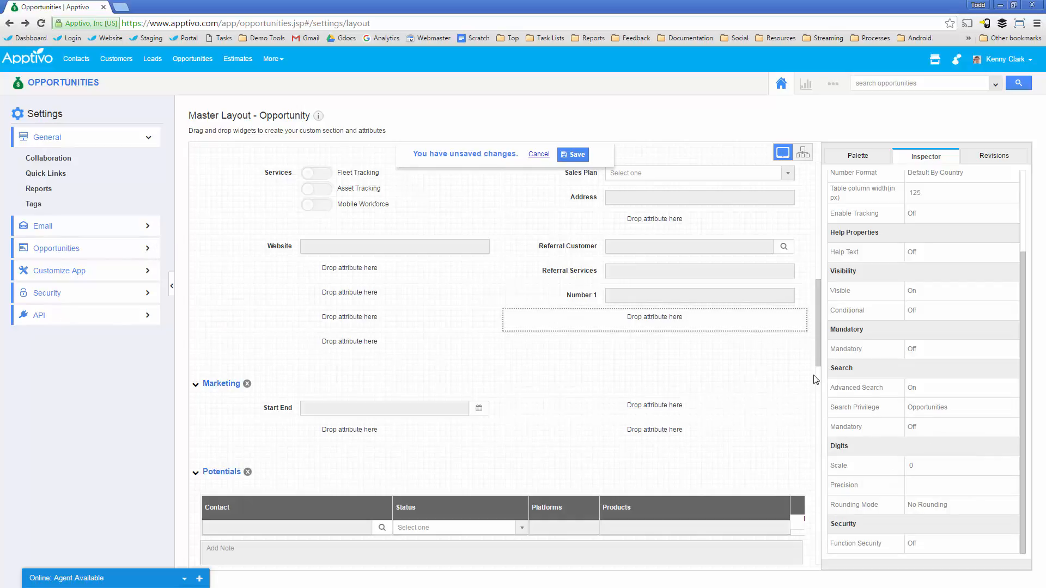
- Check the sorting order options of the Building Type attribute and move the Apartments value below Single-Family
scroll(536, 281, up, 8)
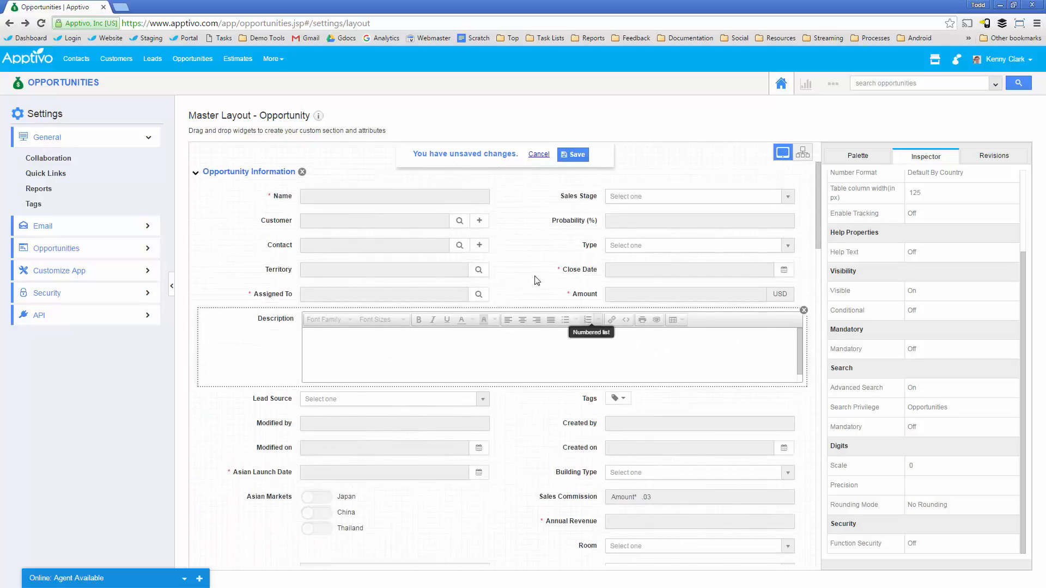
scroll(582, 421, down, 1)
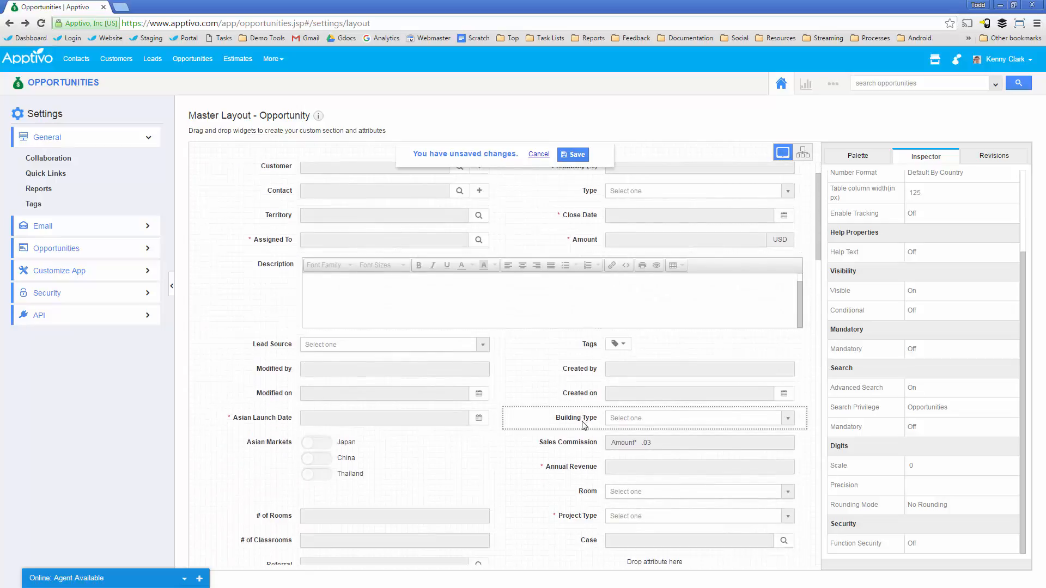
click(584, 425)
scroll(965, 472, down, 5)
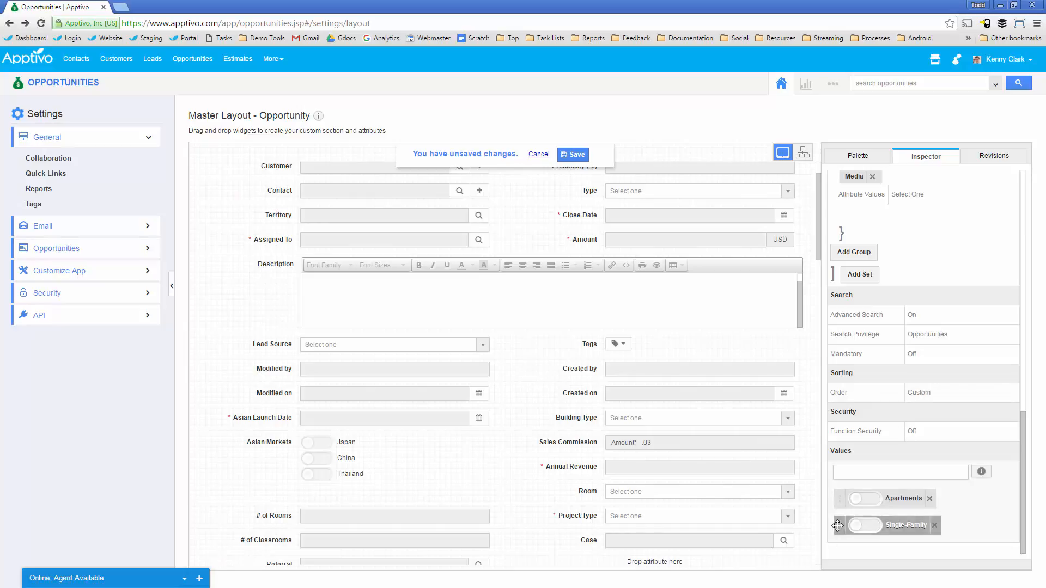
click(929, 394)
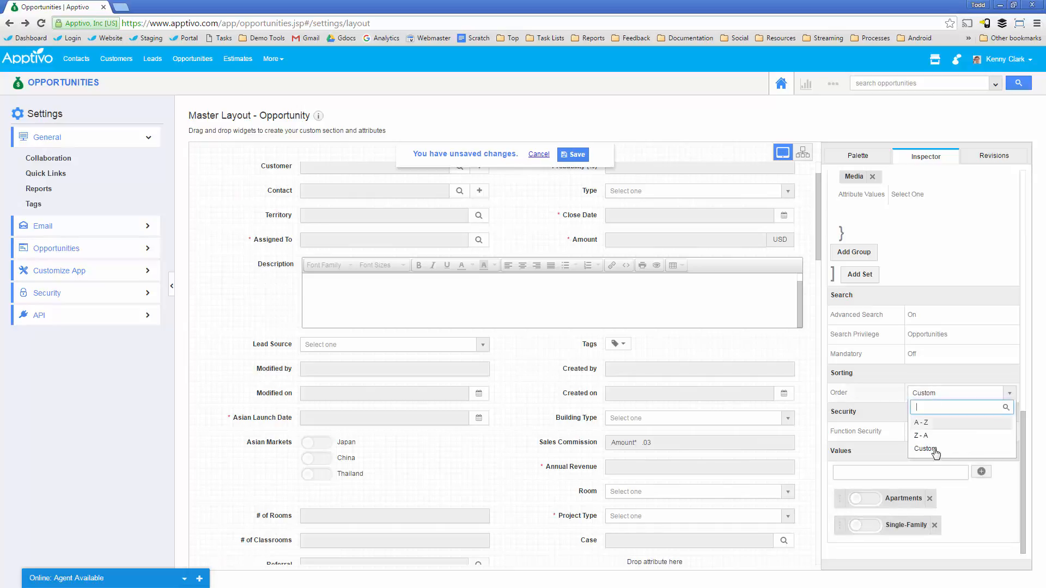
click(872, 411)
drag(840, 498, 840, 525)
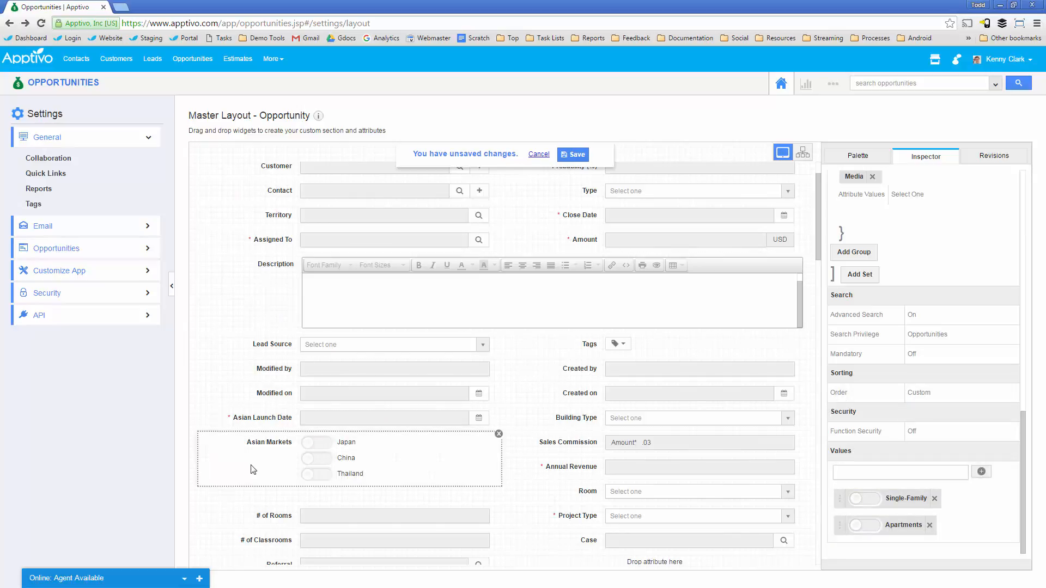
- Try to move the Japan value after China in the A - Z sorted Asian Markets attribute
click(290, 455)
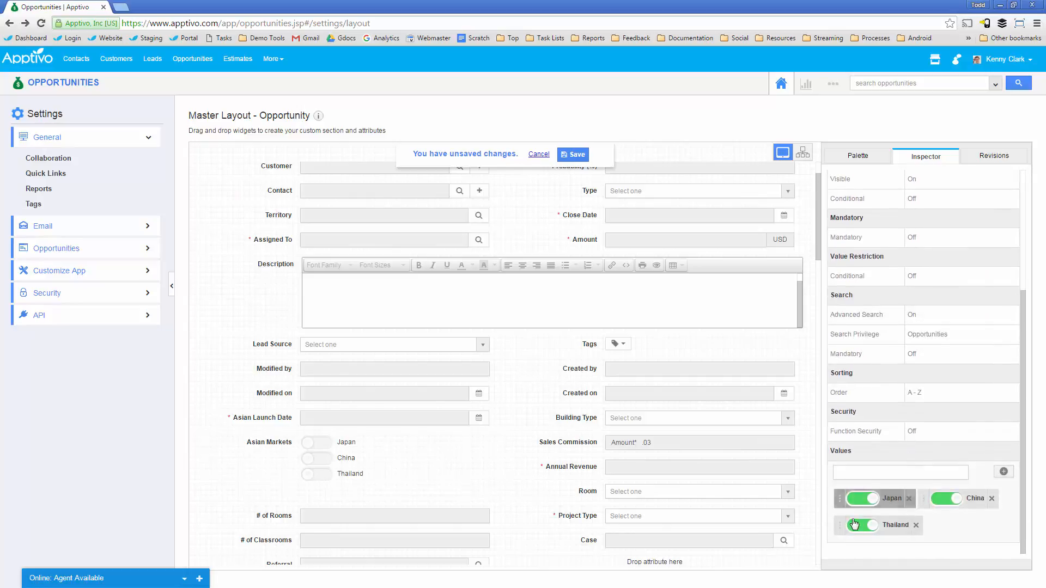
click(921, 400)
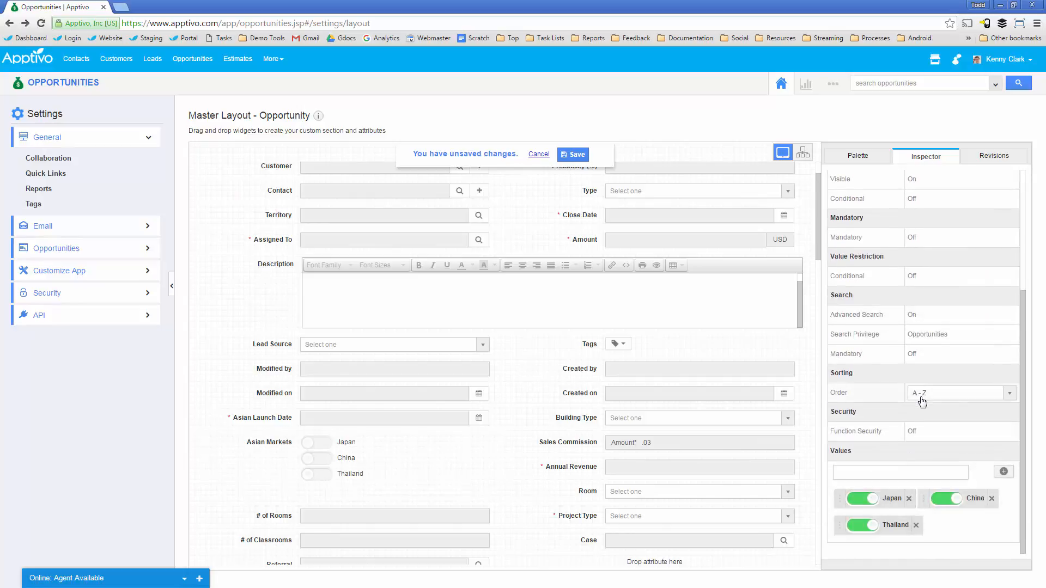
drag(840, 499, 960, 510)
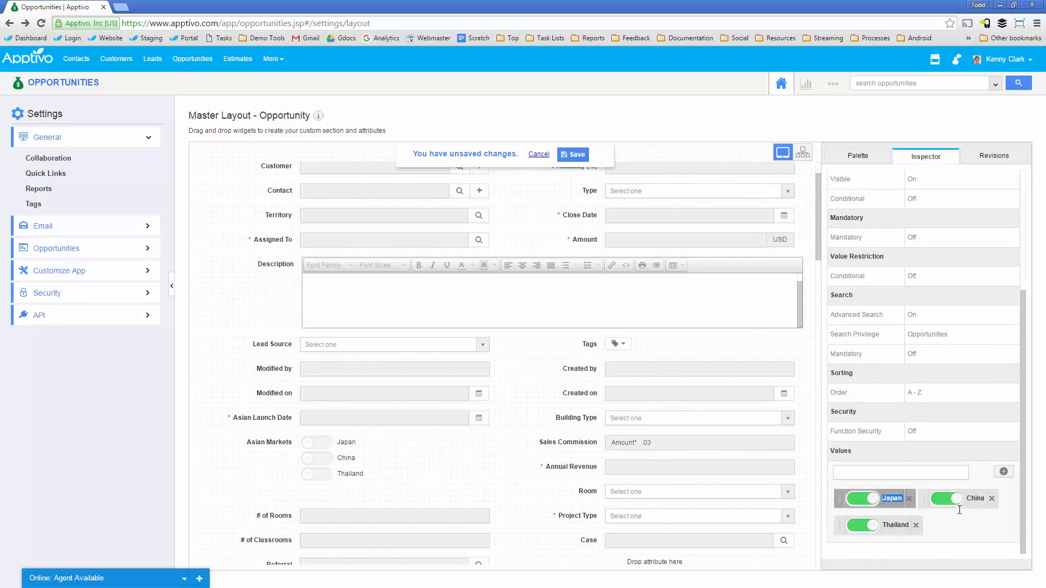
click(809, 549)
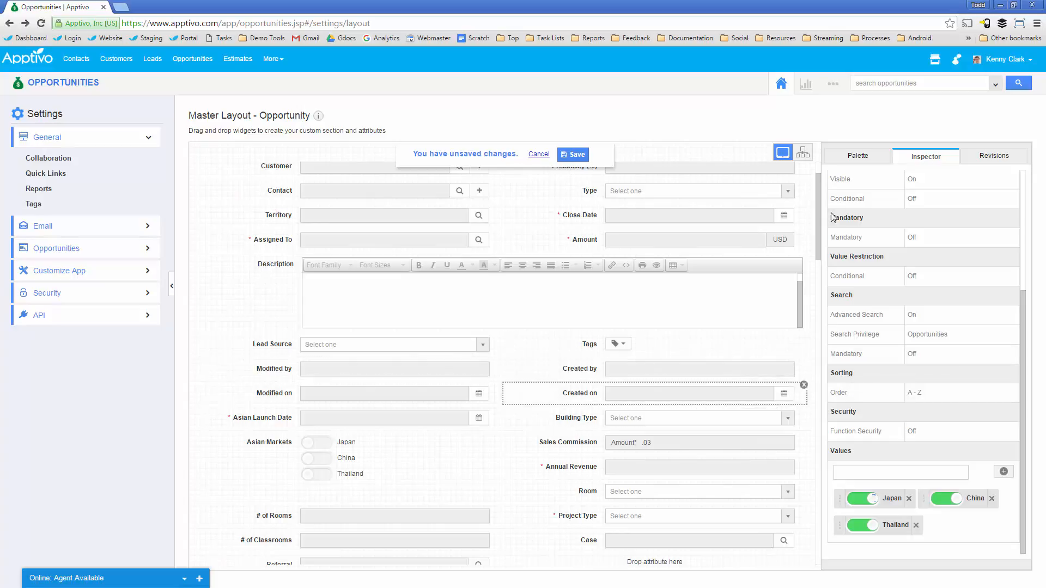
- Examine the properties and values of the Bathroom Type attribute in the Bathrooms table
drag(817, 219, 804, 448)
scroll(256, 354, down, 1)
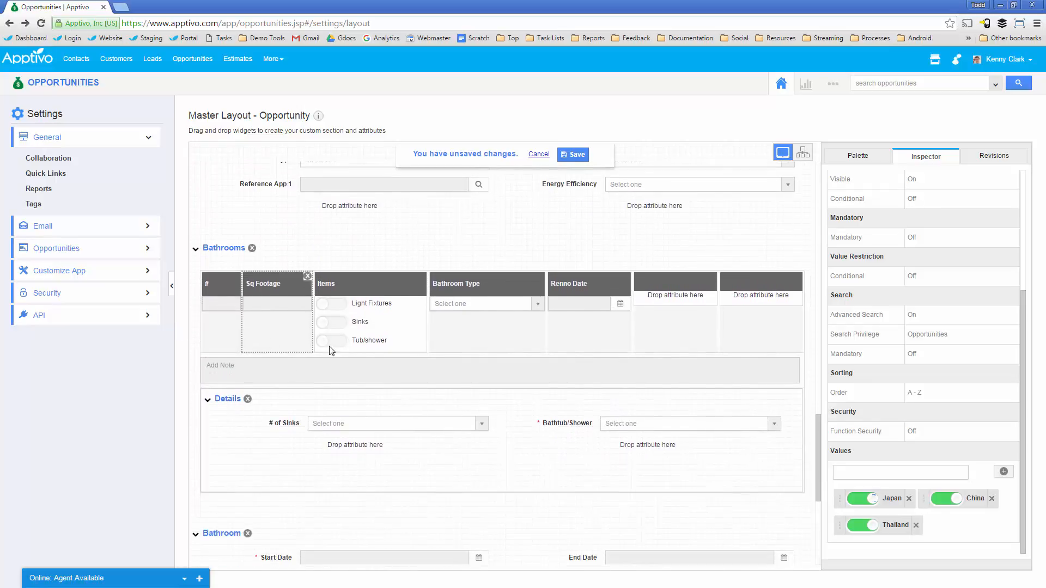
click(476, 296)
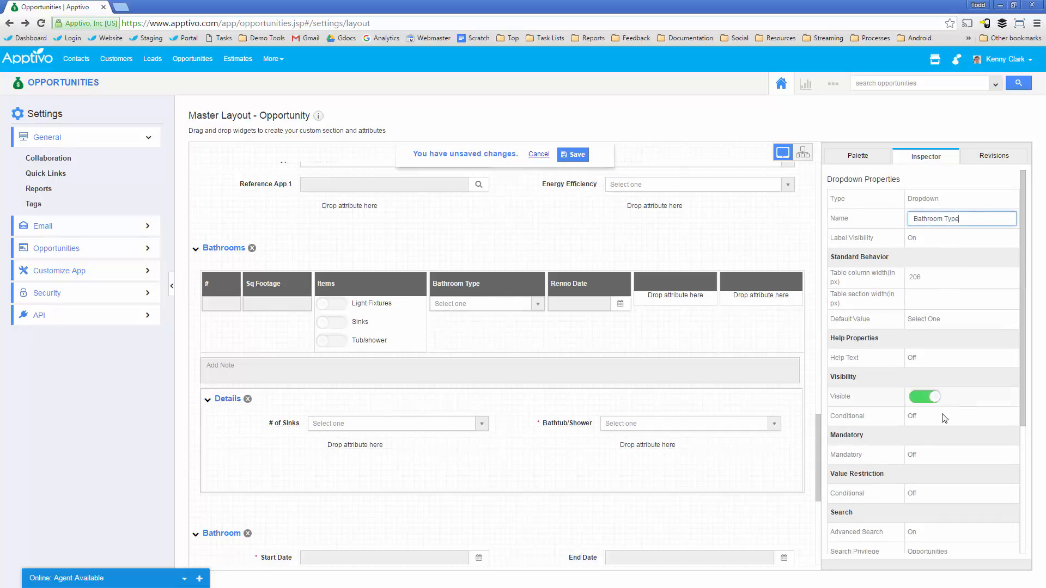
scroll(933, 426, down, 2)
scroll(933, 426, down, 3)
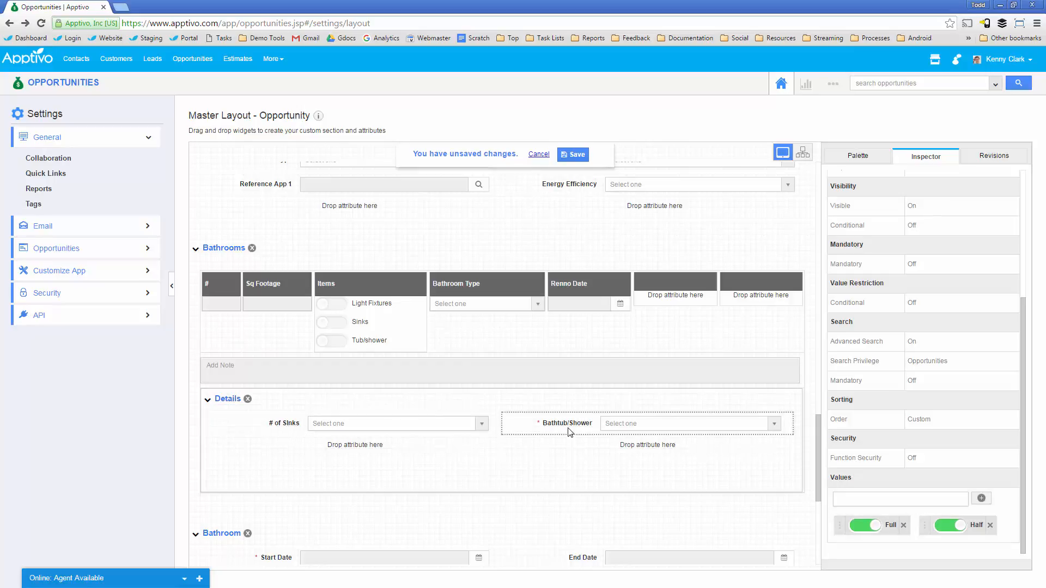
- Examine the values and the value restriction conditions of the # of Sinks attribute in the Bathrooms Details section
click(287, 427)
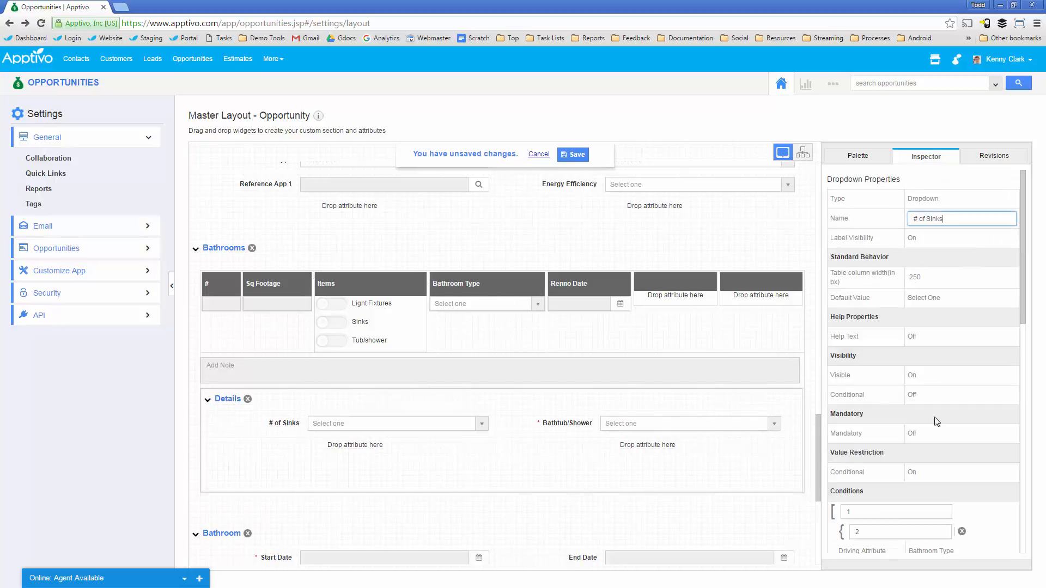
scroll(937, 424, down, 7)
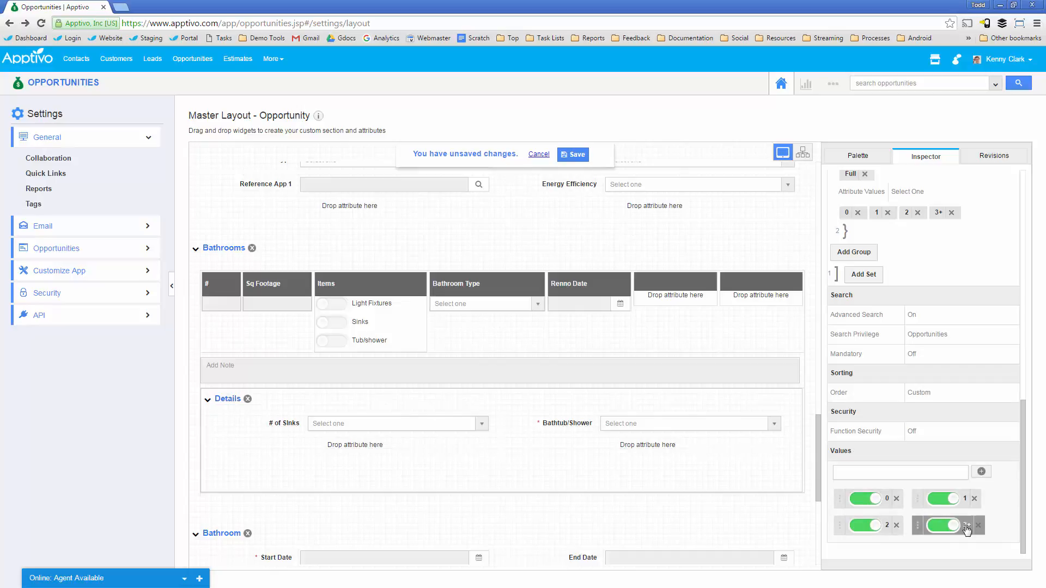
scroll(914, 280, up, 10)
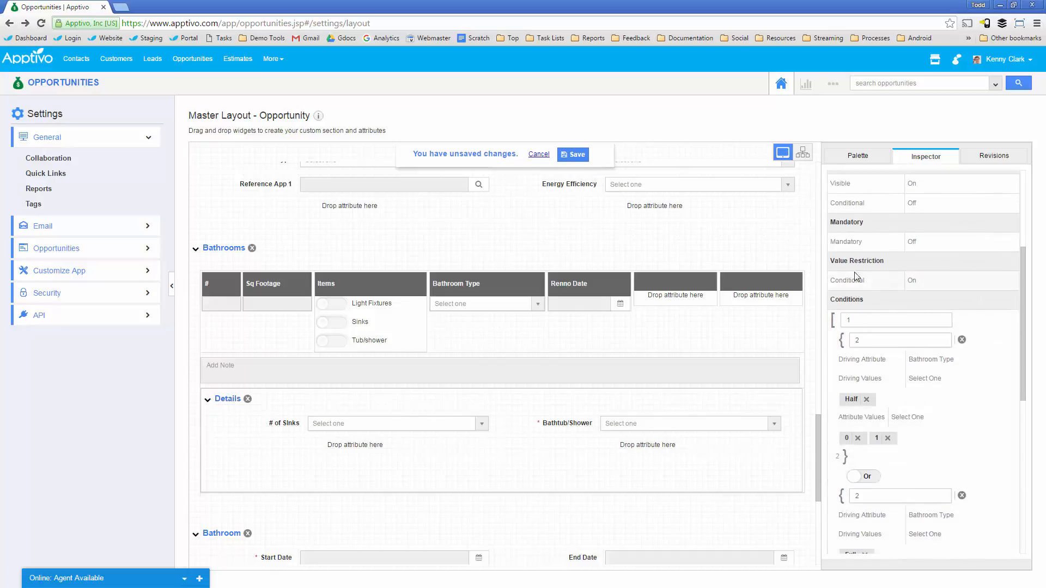
drag(834, 262, 874, 263)
click(876, 299)
scroll(912, 308, down, 1)
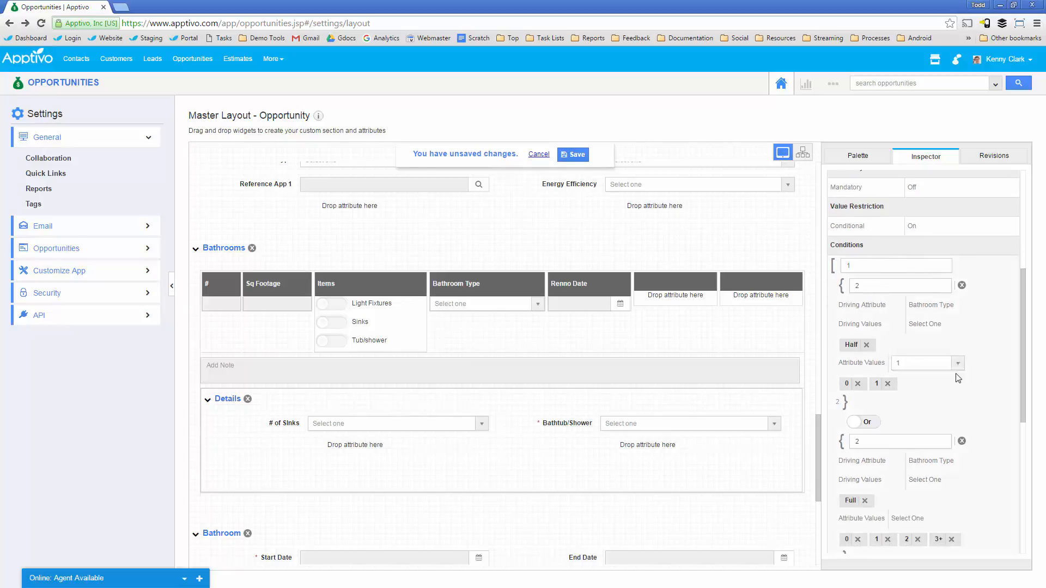
scroll(864, 299, down, 1)
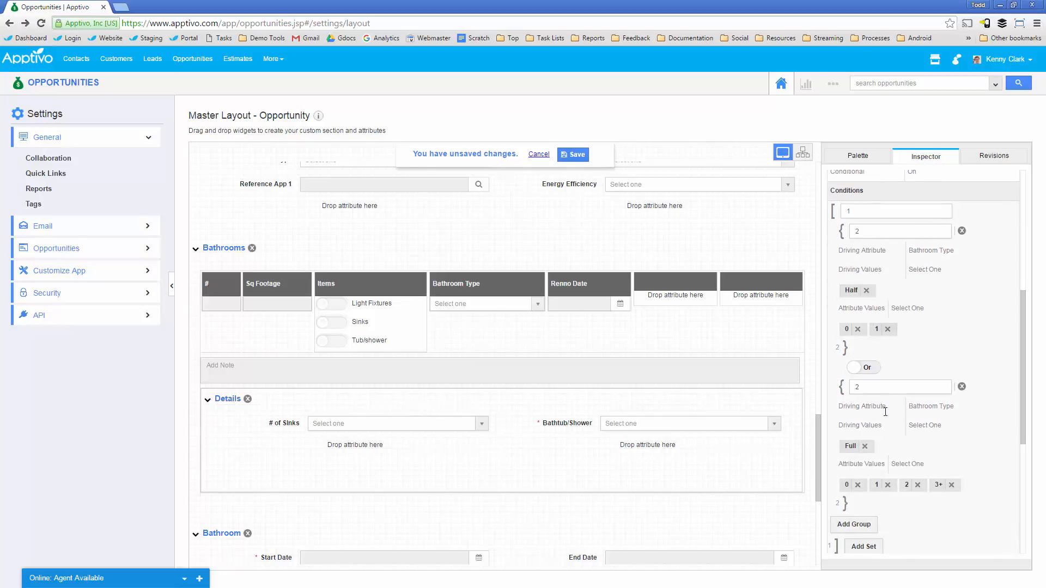
scroll(862, 305, down, 1)
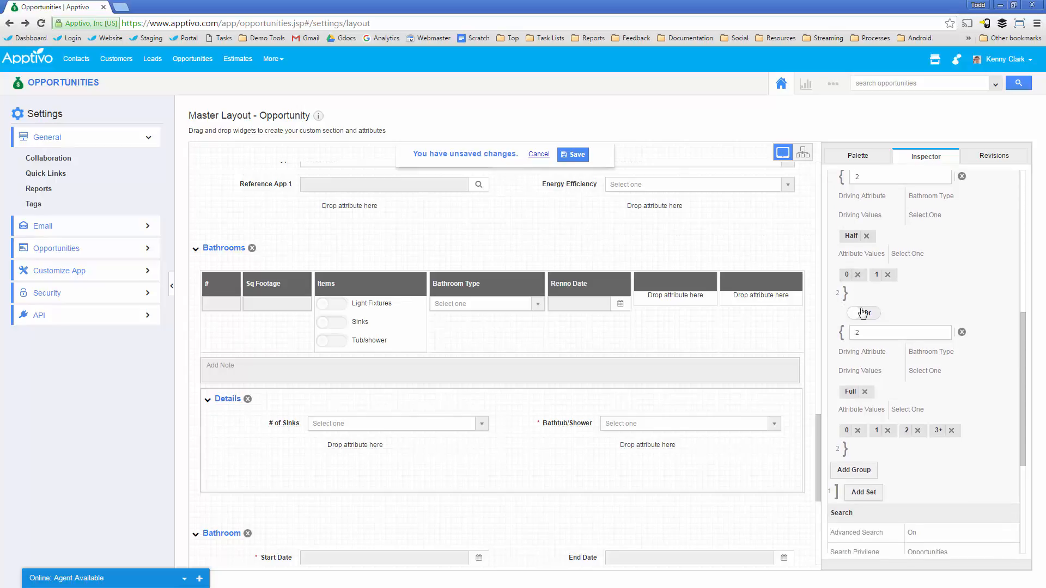
scroll(921, 381, up, 1)
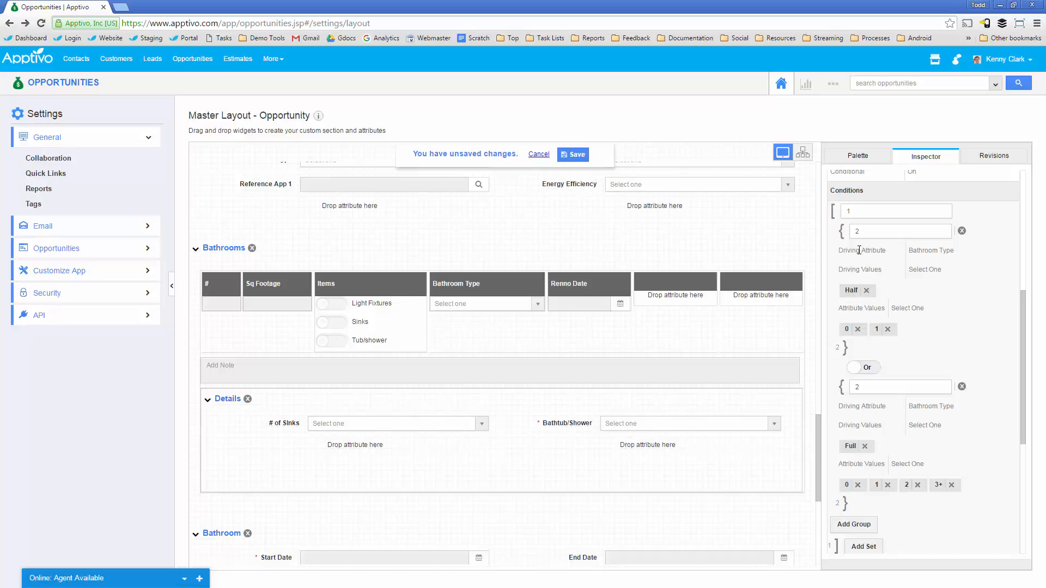
- Choose Bathroom Type as the driving attribute and Half as the driving value in the first # of Sinks condition
drag(856, 252, 949, 258)
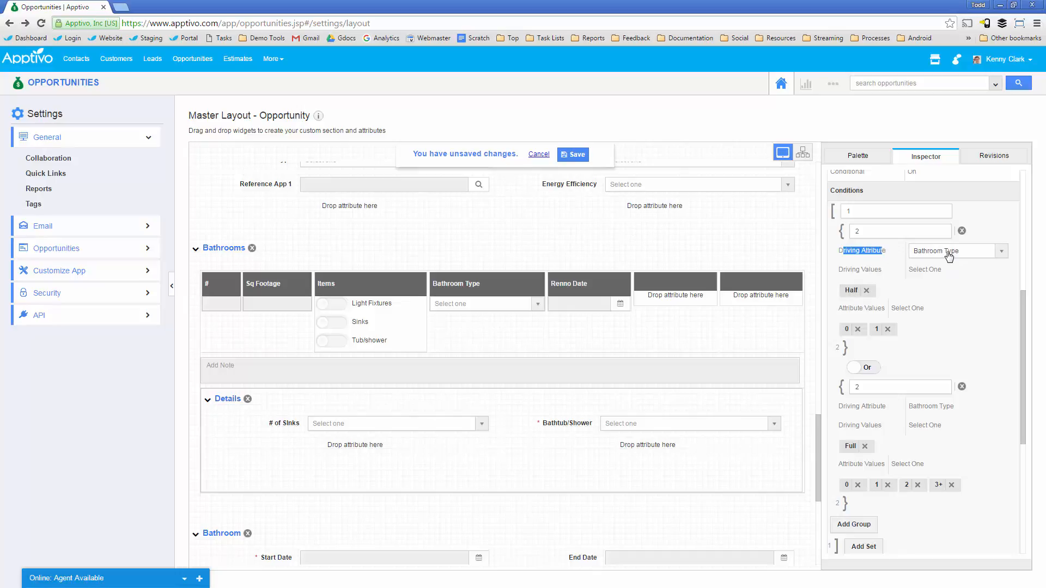
click(949, 256)
drag(1004, 281, 1001, 325)
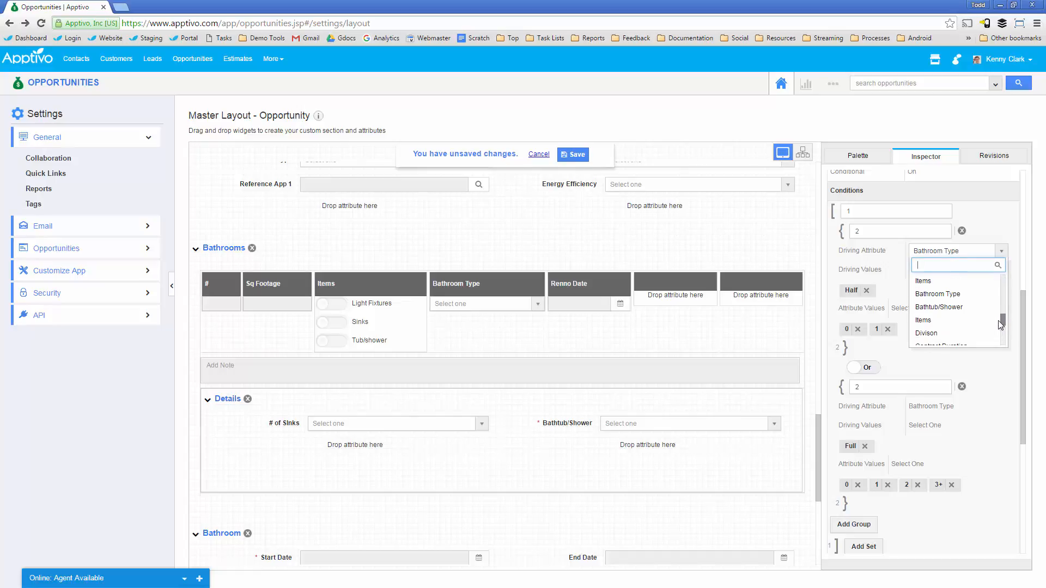
click(945, 294)
click(934, 271)
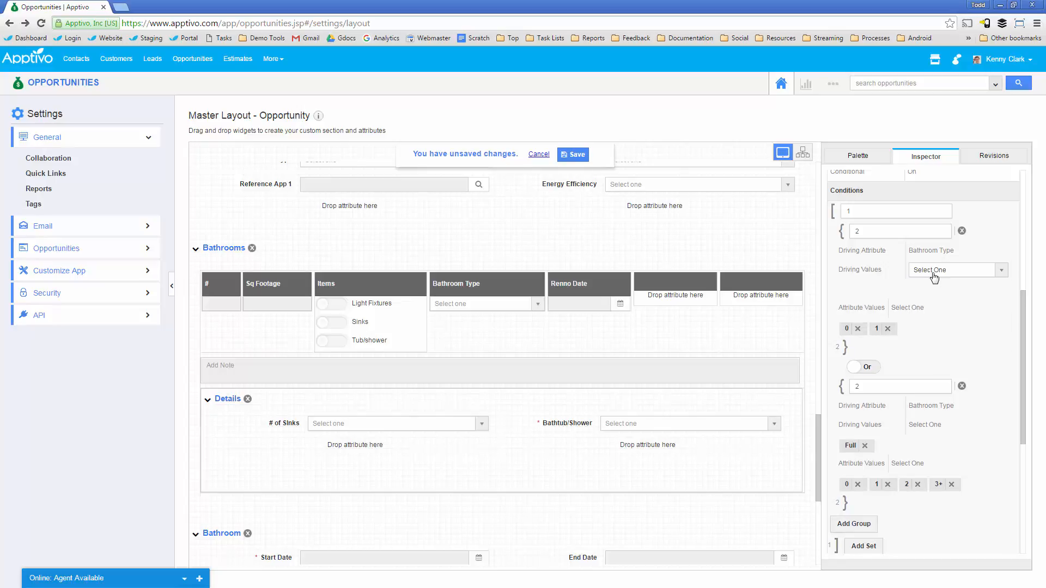
click(933, 271)
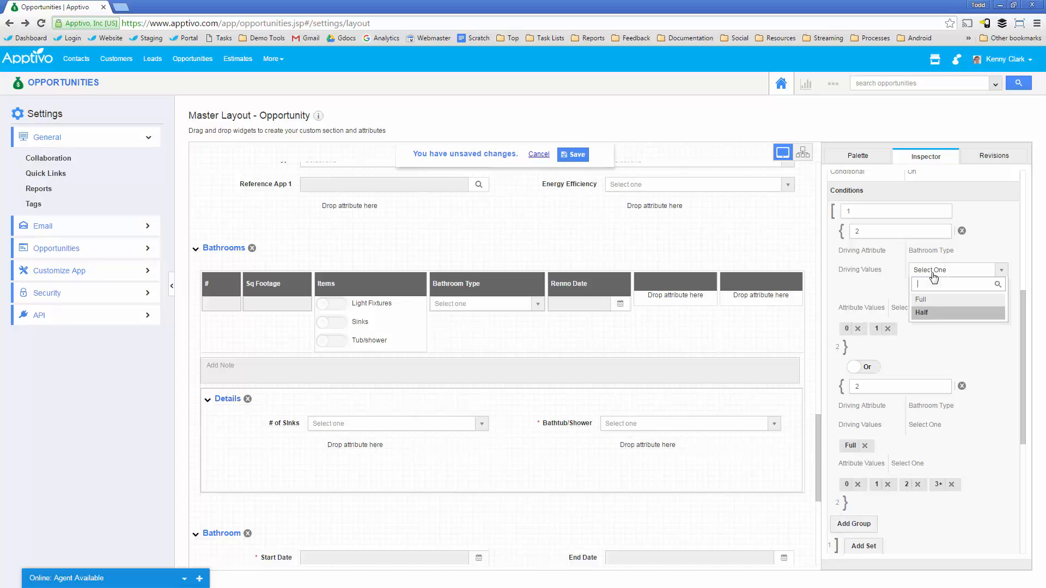
click(926, 312)
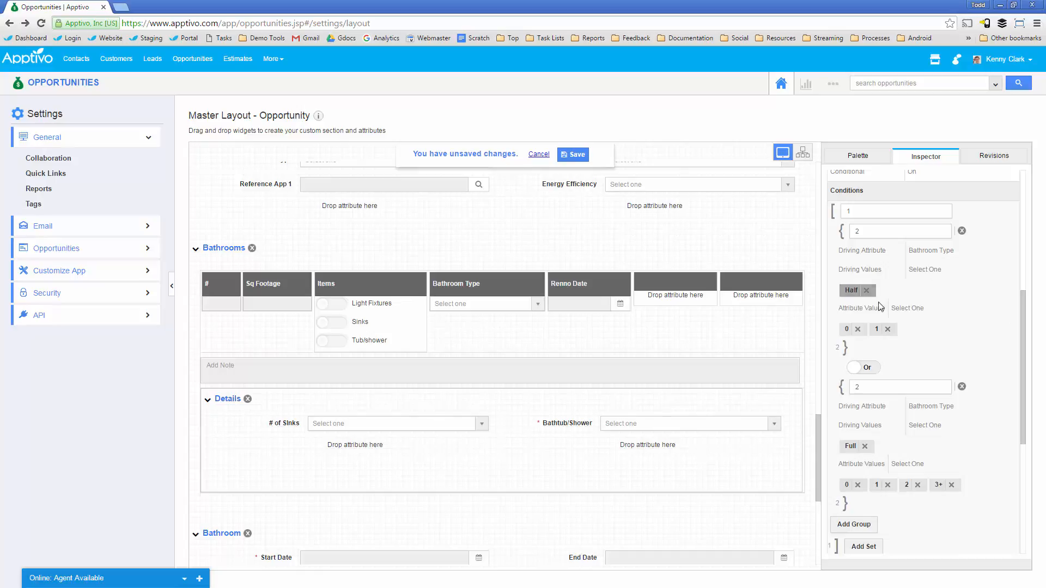
- Review the attribute values selectable for the Half condition of # of Sinks alongside the Full condition and the attribute's values
click(919, 309)
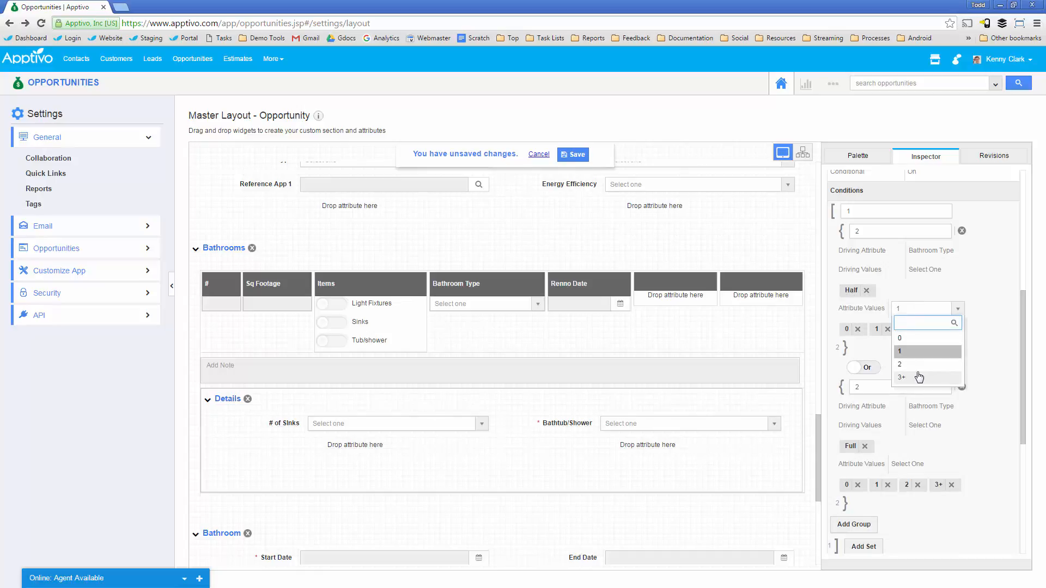
click(910, 275)
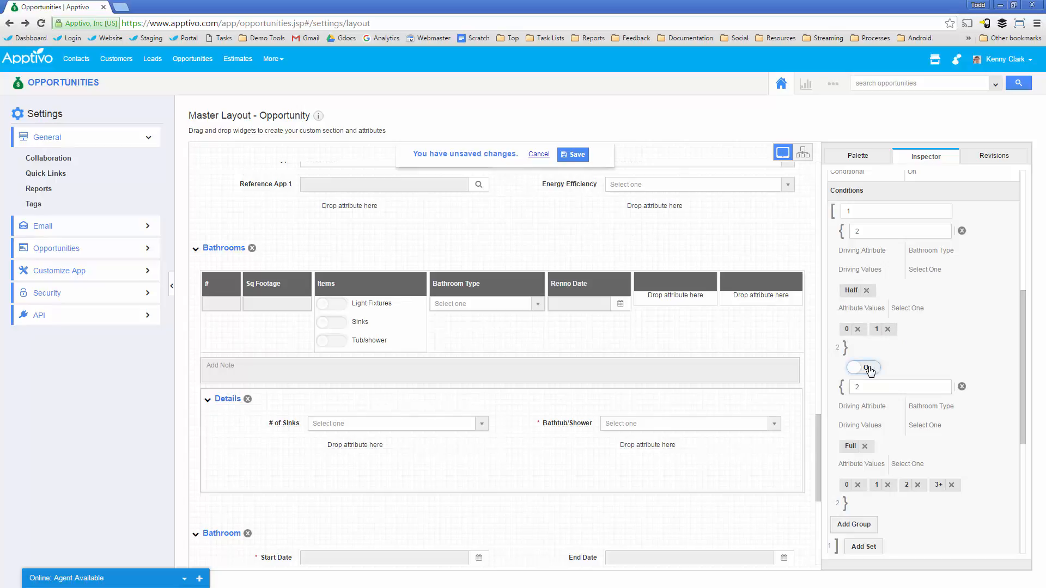
scroll(919, 343, down, 2)
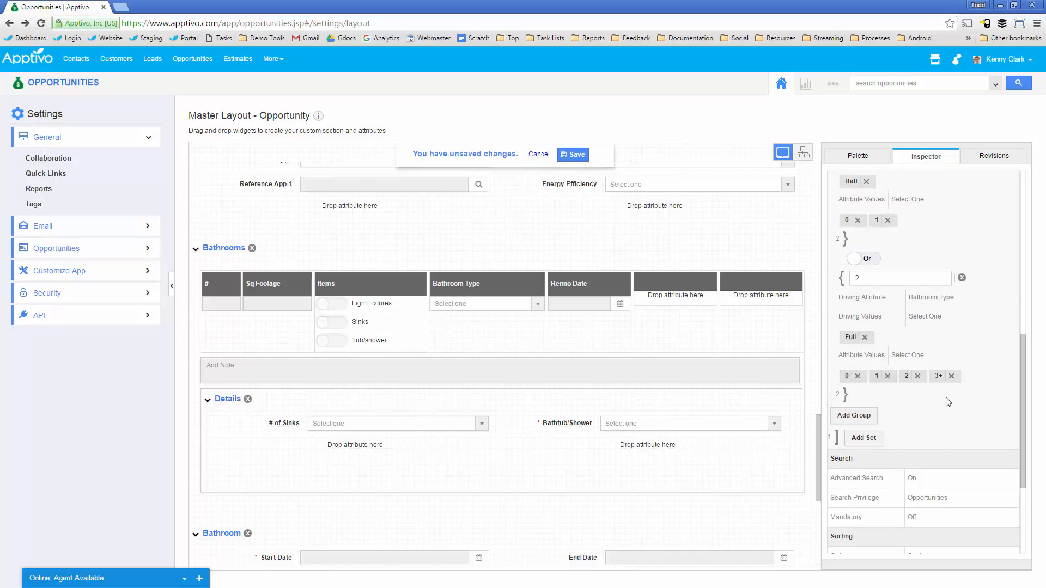
scroll(951, 425, down, 3)
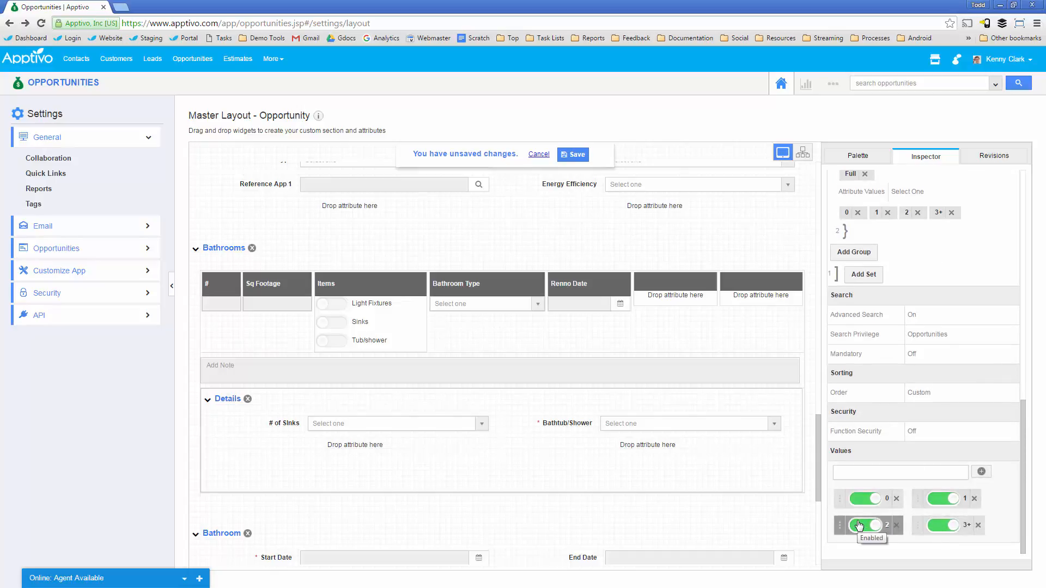
scroll(877, 359, up, 5)
click(912, 330)
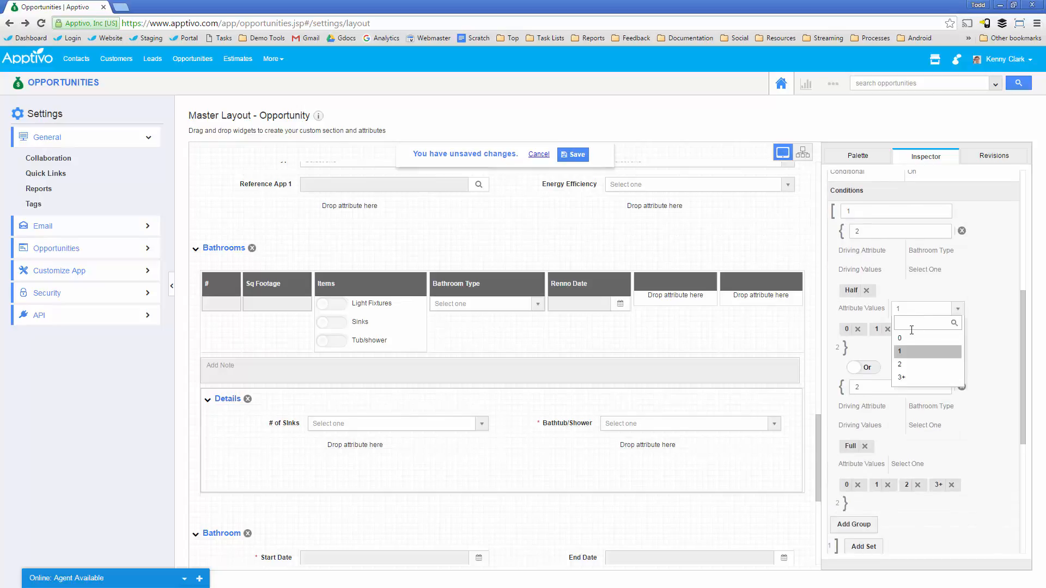
- Examine the conditional visibility settings of the Bathtub/Shower attribute
click(566, 428)
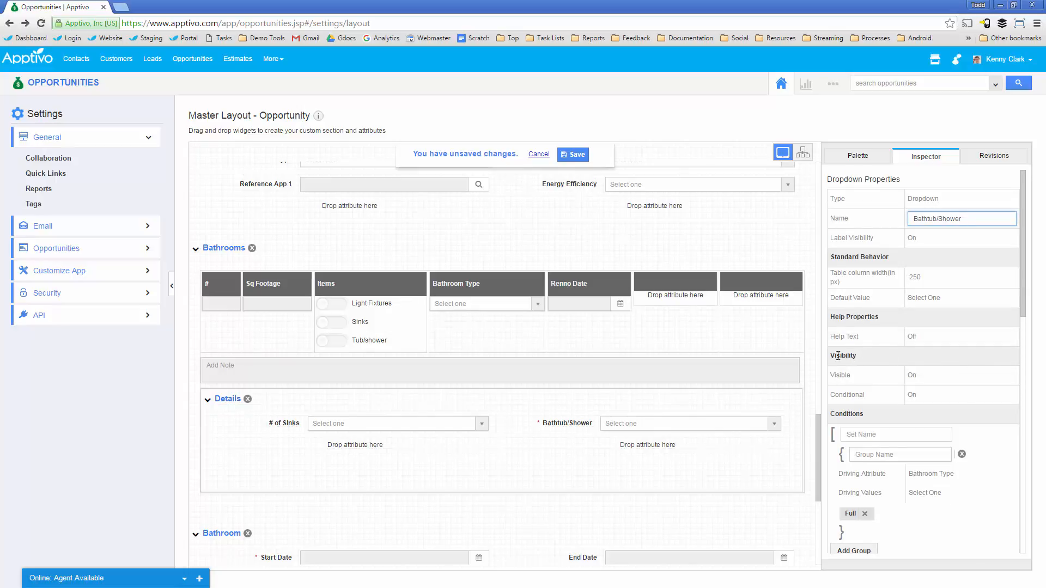
drag(849, 356, 835, 355)
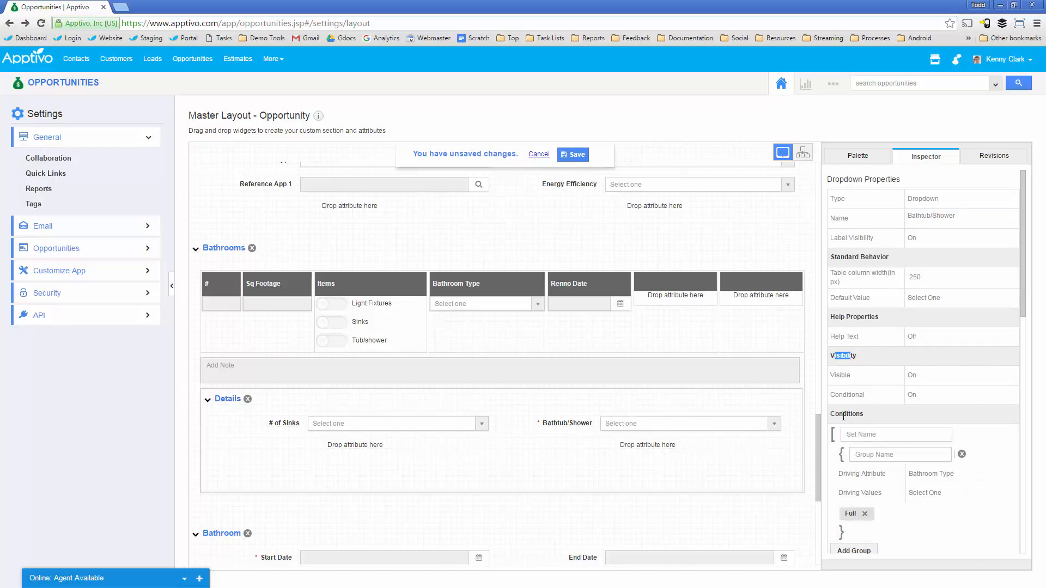
scroll(854, 416, down, 1)
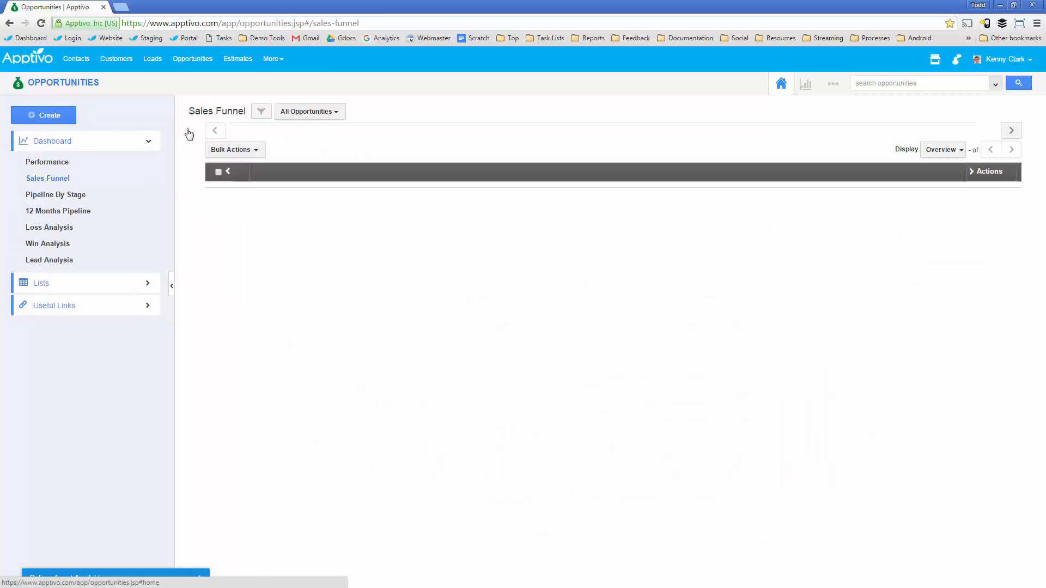
- Start a new opportunity and add a row to its Bathrooms table
click(64, 116)
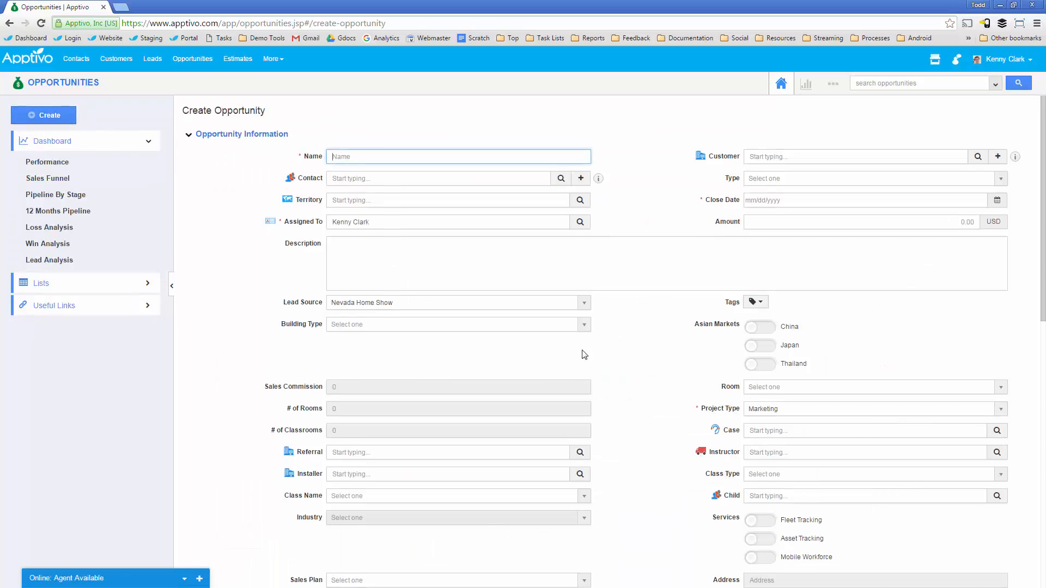
scroll(584, 345, down, 15)
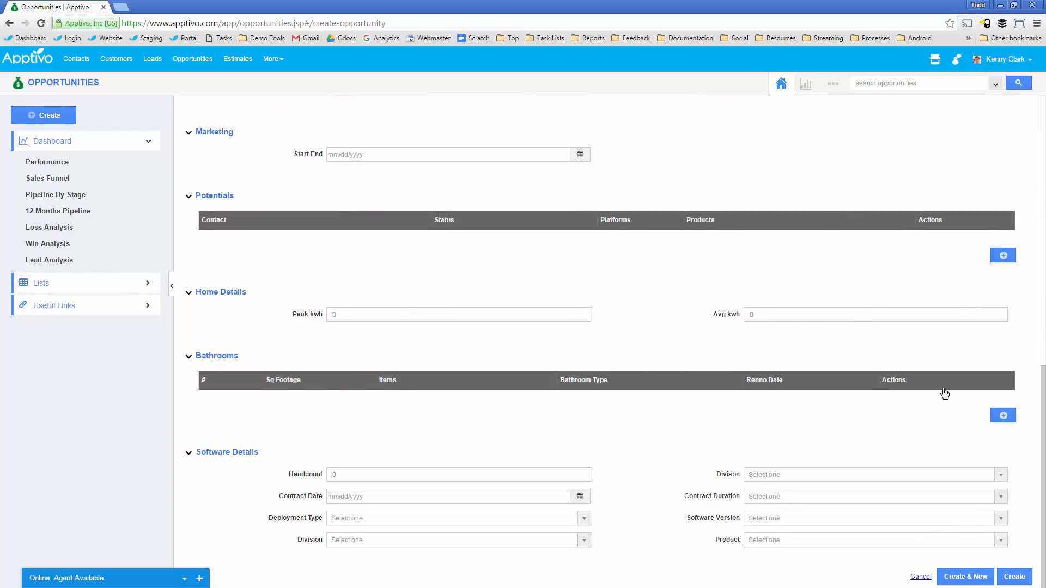
click(994, 420)
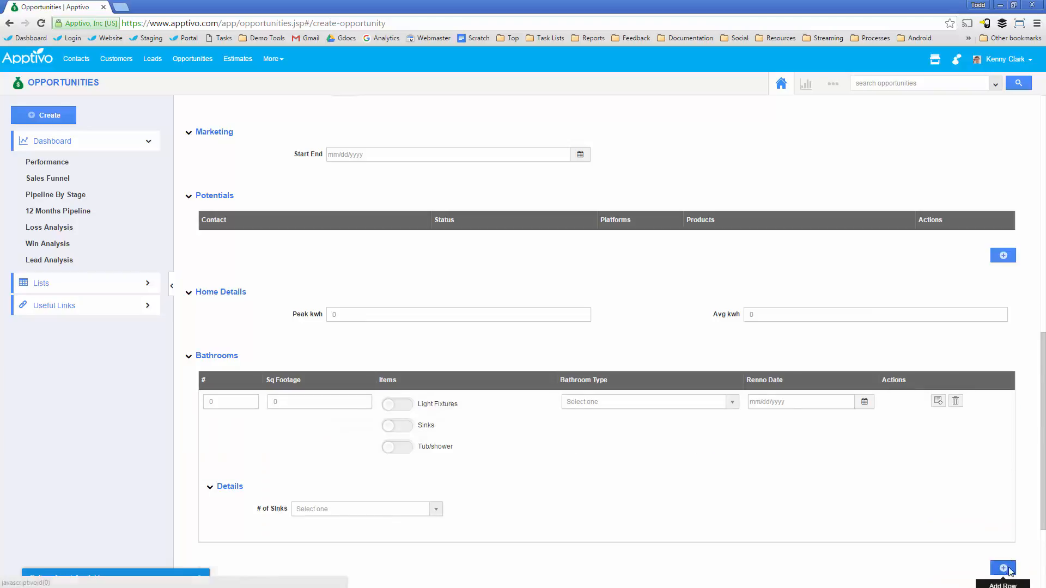
- Add two more rows to the Bathrooms table of the new opportunity
click(1003, 568)
scroll(1008, 468, down, 5)
click(1003, 448)
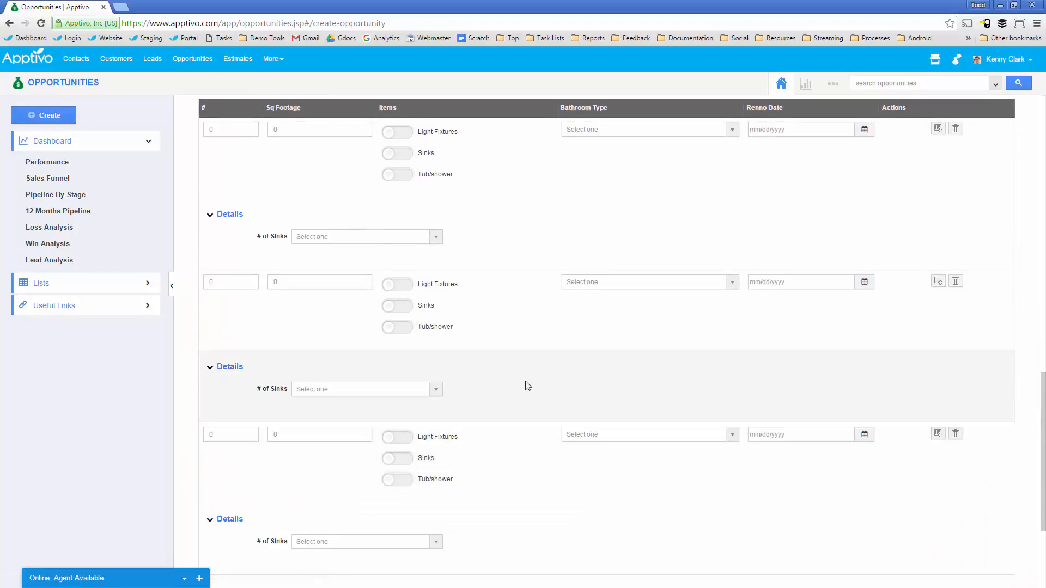
scroll(203, 271, up, 2)
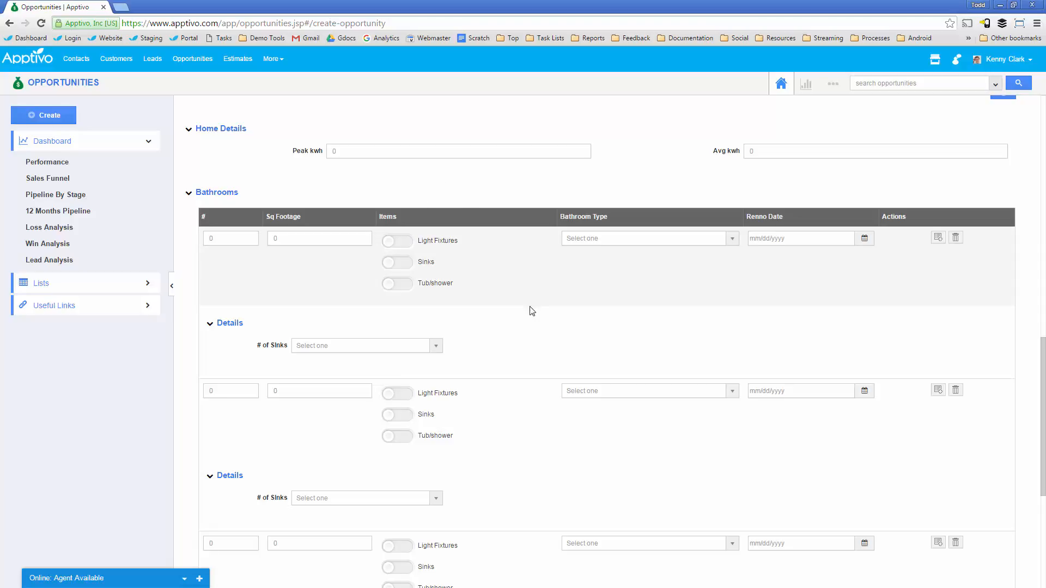
scroll(353, 213, down, 1)
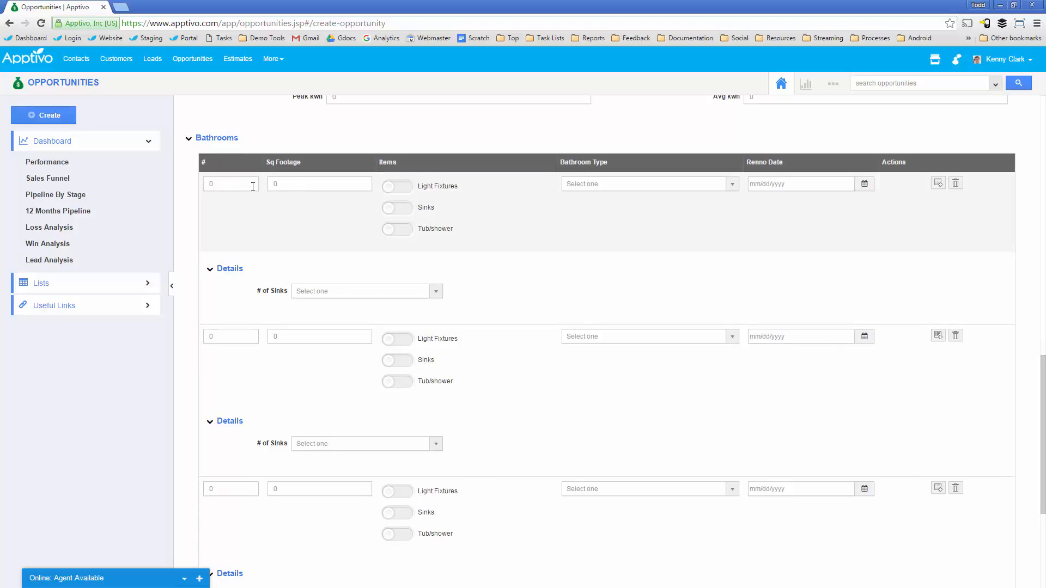
- Number the three Bathrooms rows 1, 2 and 3
click(229, 187)
text(1)
click(222, 335)
text(2)
click(235, 489)
text(3)
- Compare the # of Sinks choices of bathroom 1 without a Bathroom Type and with the type set to Full
click(605, 187)
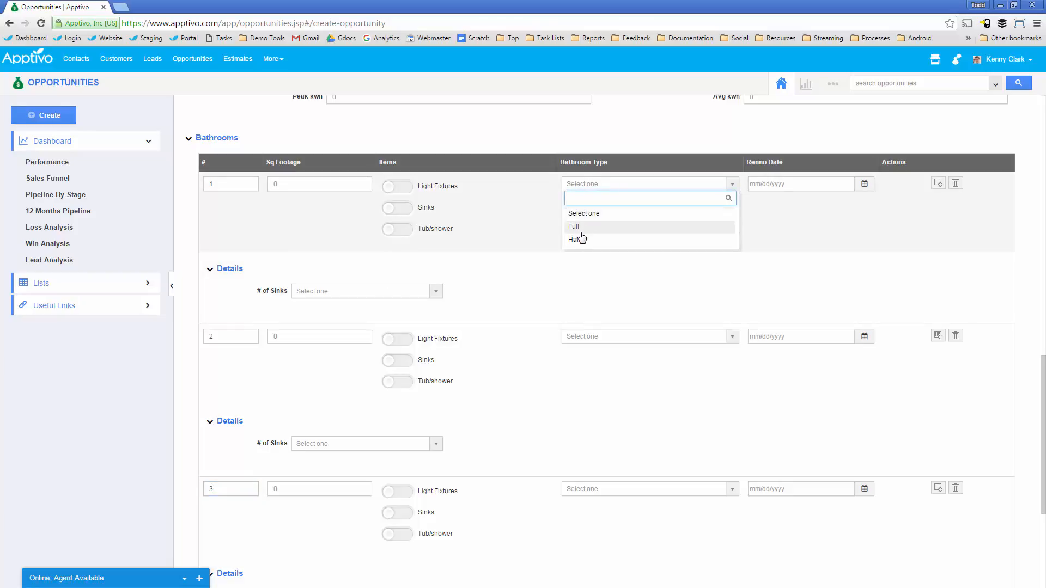
click(384, 294)
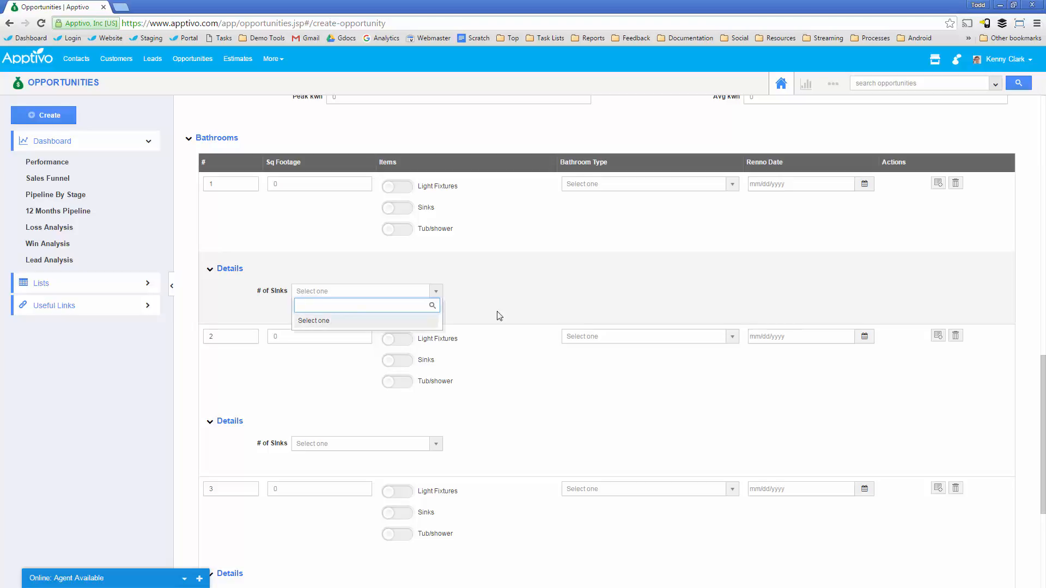
click(611, 187)
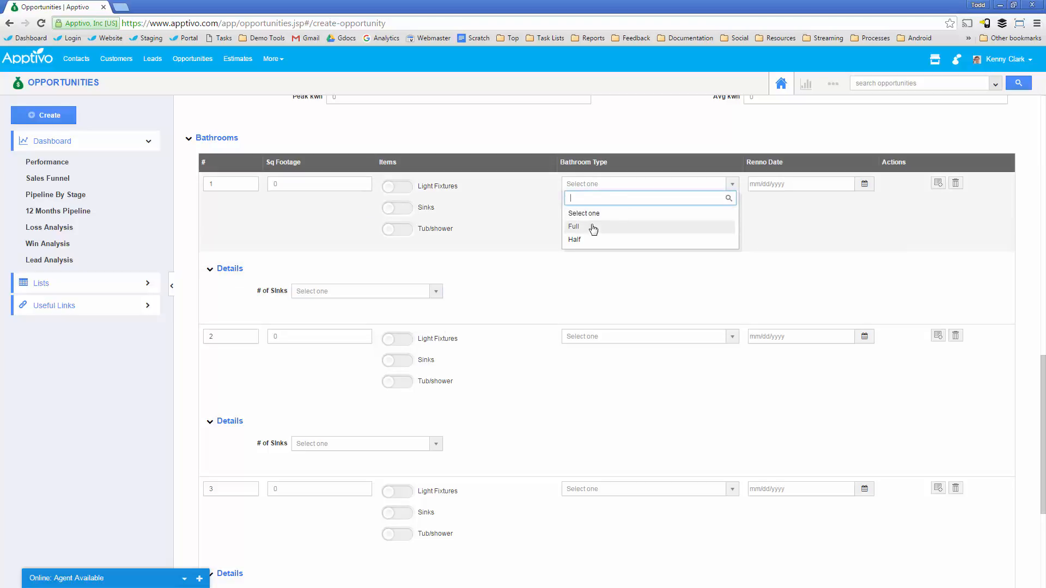
click(592, 227)
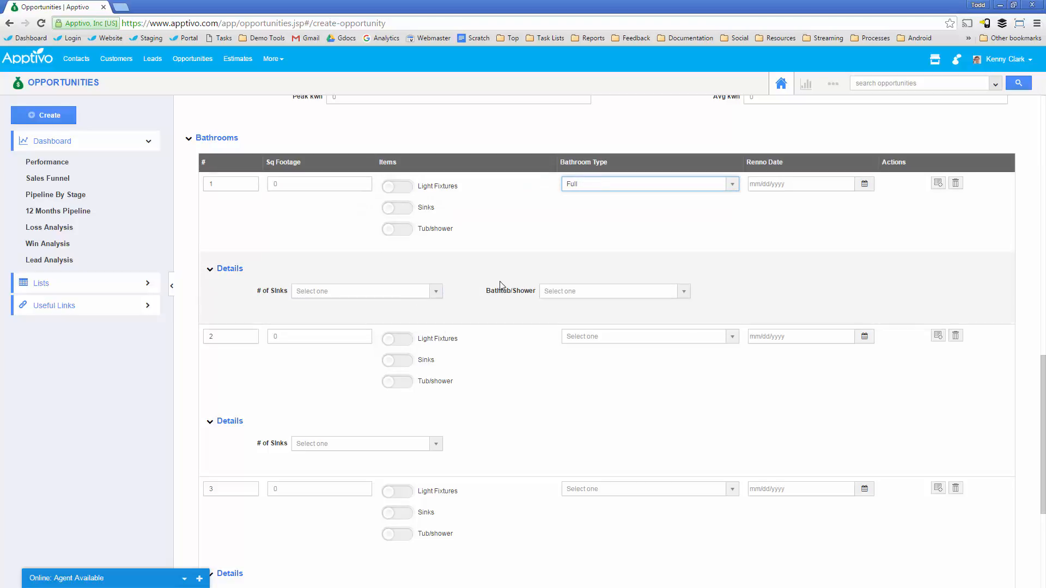
click(391, 295)
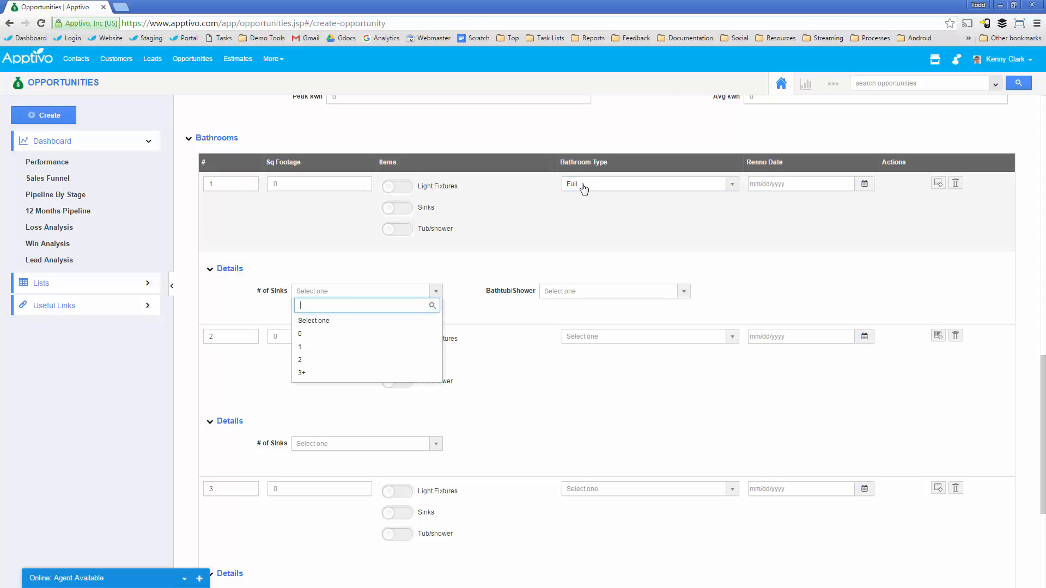
- Switch bathroom 1's Bathroom Type to Half and check its # of Sinks choices
click(584, 188)
click(591, 242)
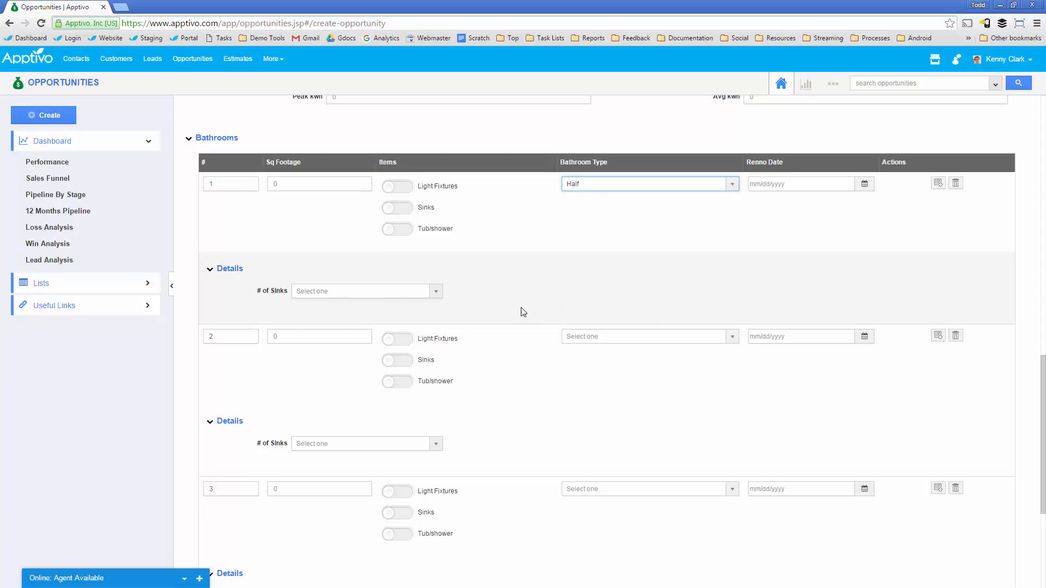
click(396, 294)
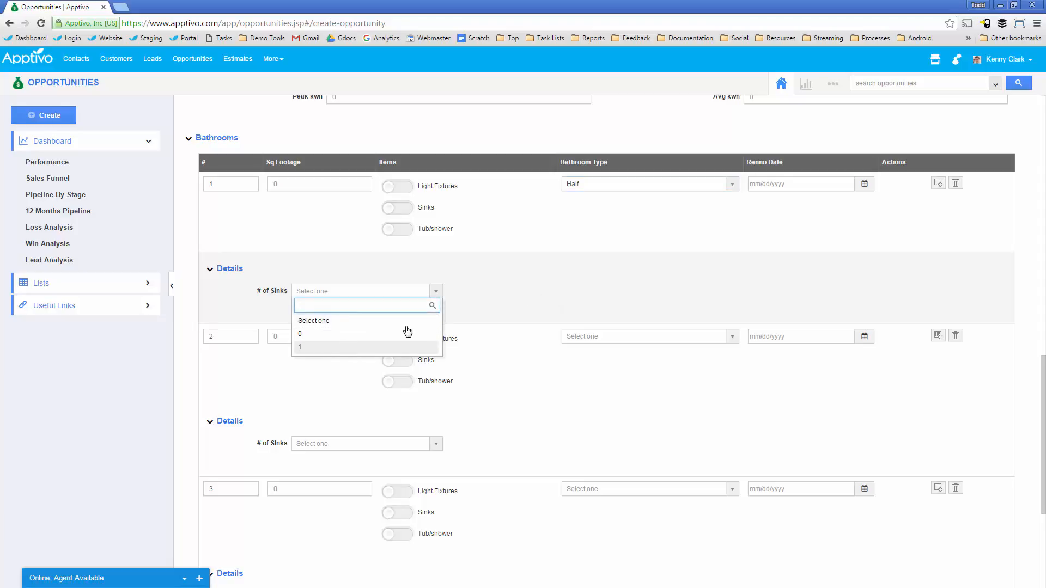
- Open the Opportunity master layout and show the properties of # of Sinks in the Bathrooms table's Details section
click(833, 83)
click(811, 120)
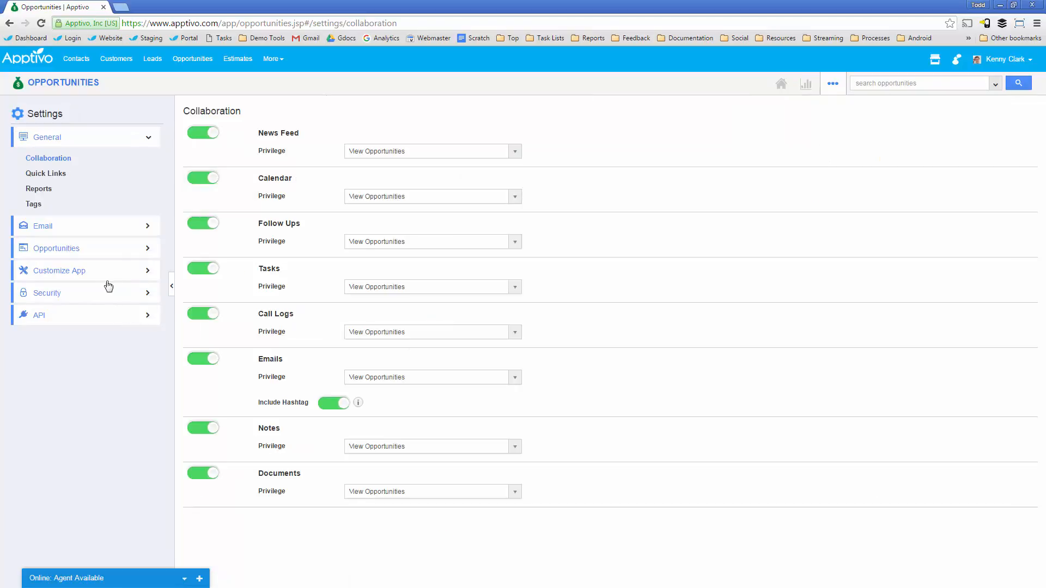
click(109, 272)
click(53, 295)
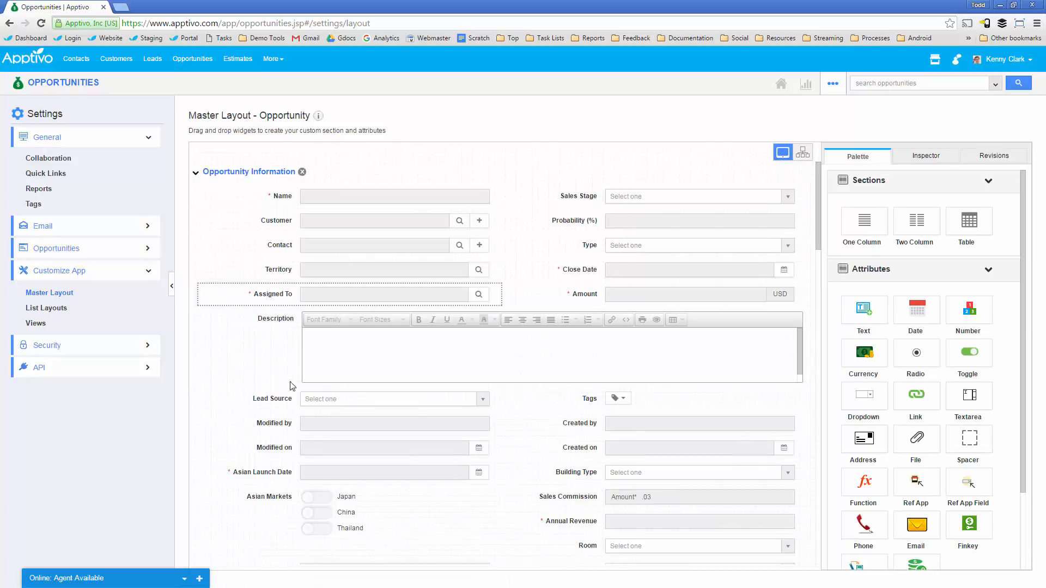
scroll(602, 366, down, 7)
scroll(602, 366, down, 5)
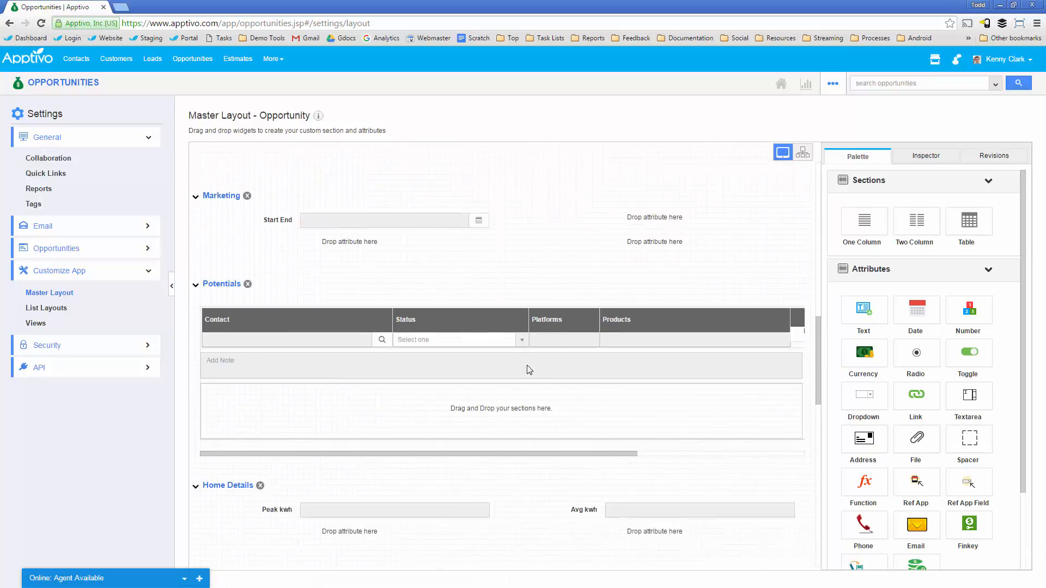
scroll(528, 369, down, 8)
scroll(409, 320, down, 4)
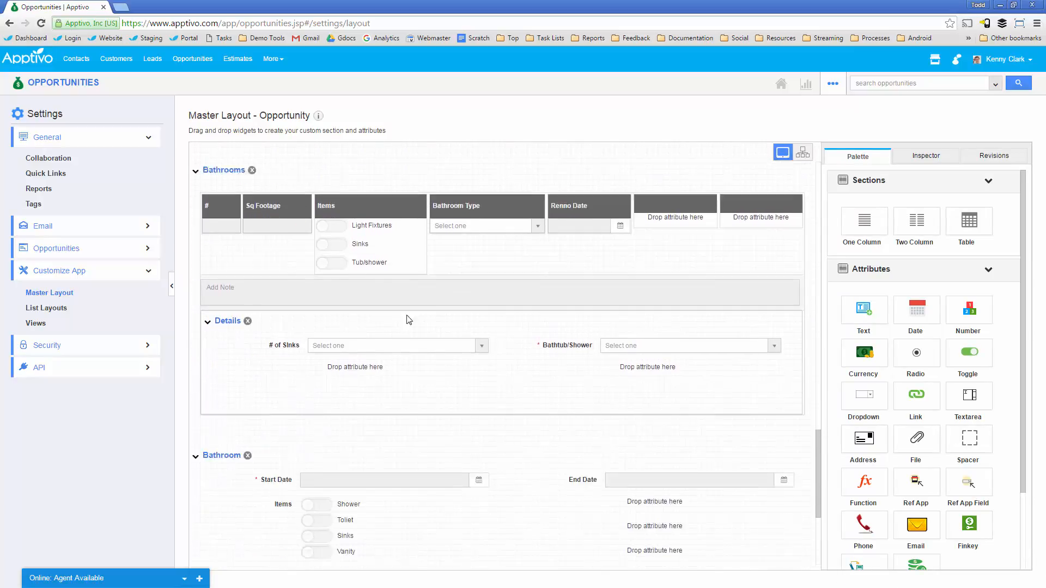
click(292, 320)
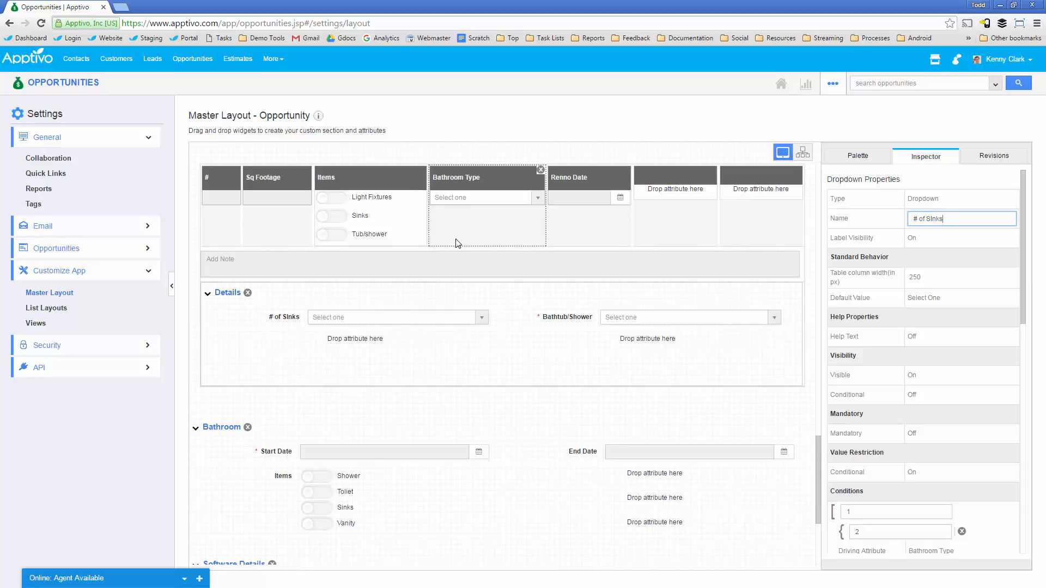
click(291, 323)
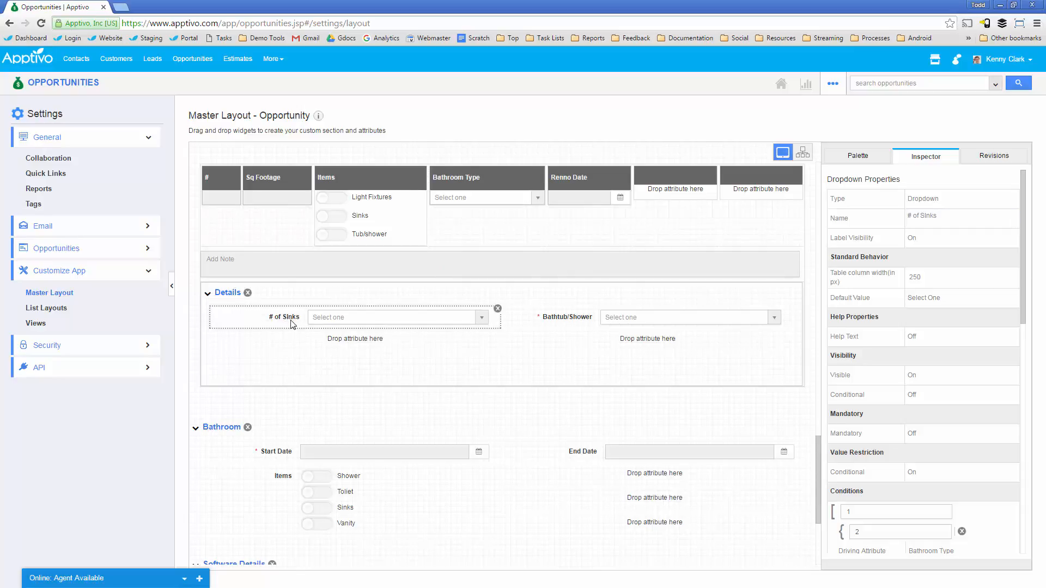
click(497, 187)
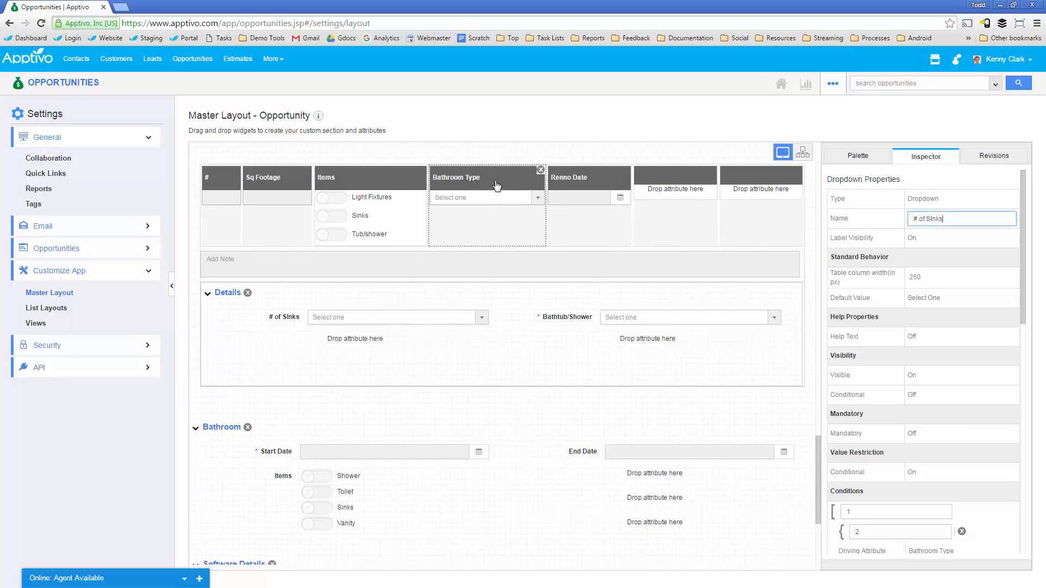
- Turn on conditional visibility for the # of Sinks attribute
scroll(960, 484, down, 1)
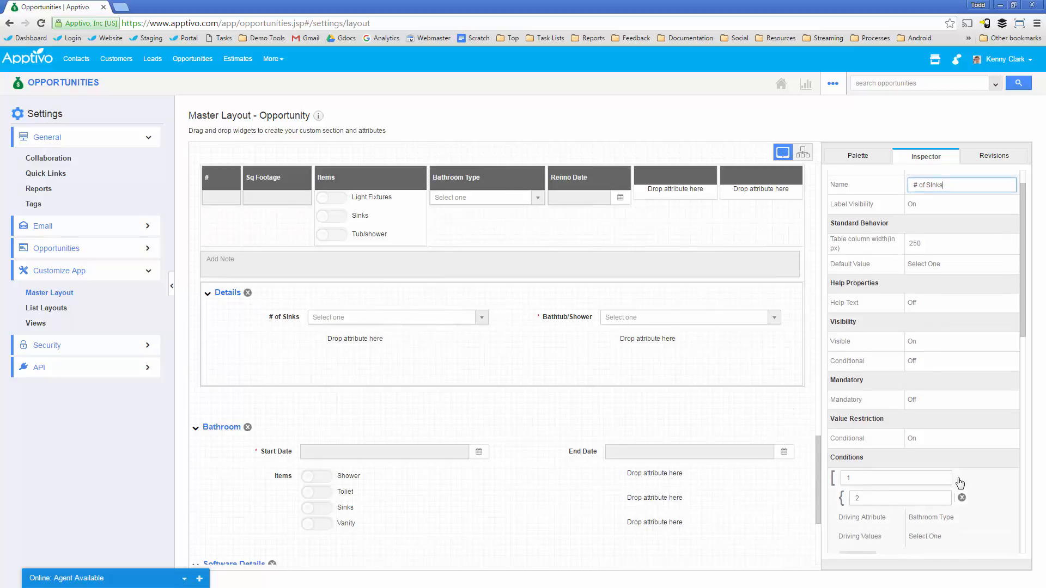
scroll(960, 483, down, 2)
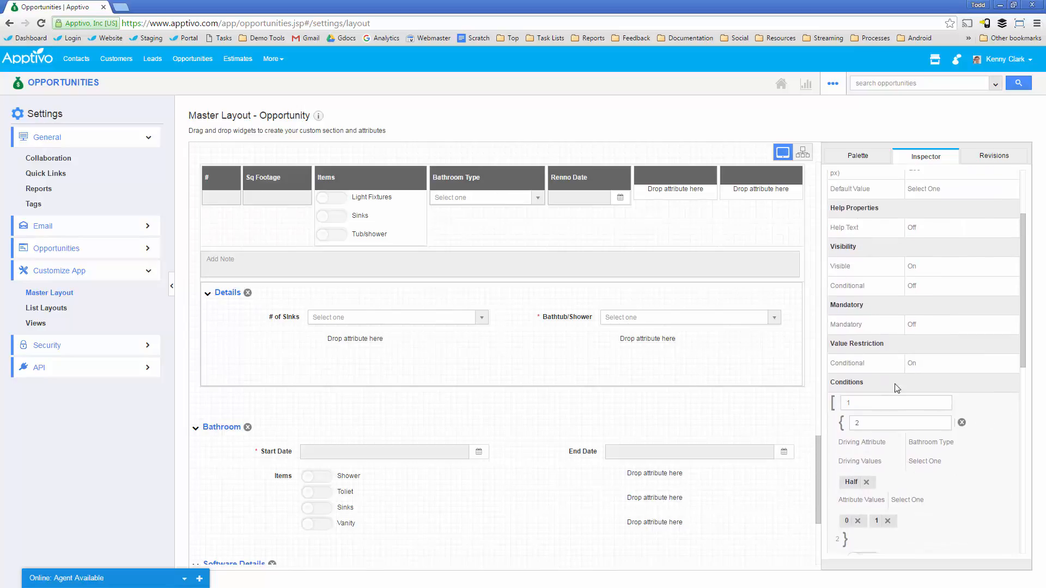
mouse_move(922, 292)
click(922, 289)
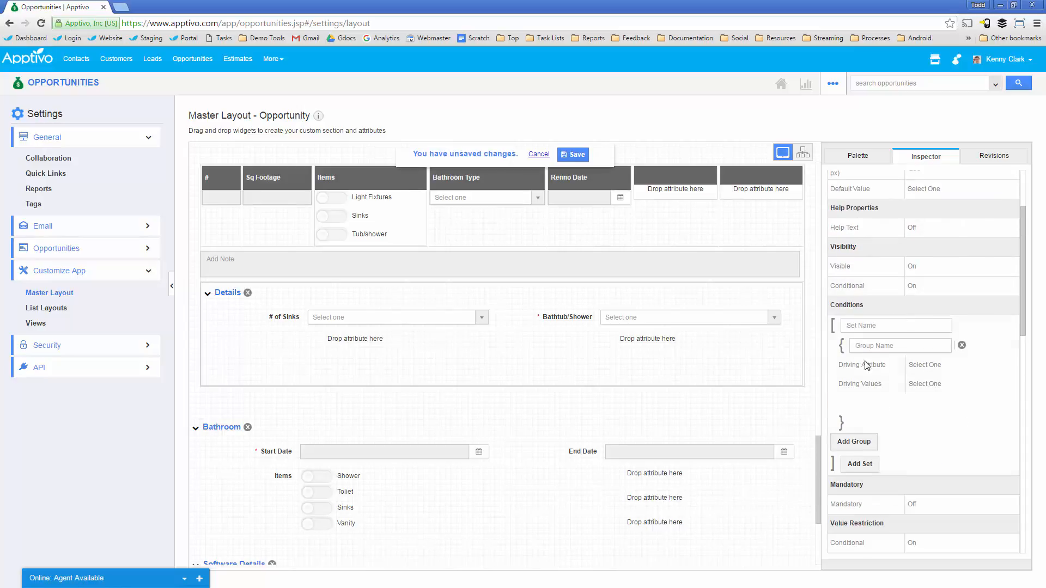
- Find Bathroom Type and choose it as the driving attribute of the # of Sinks visibility condition
click(928, 365)
scroll(939, 419, down, 5)
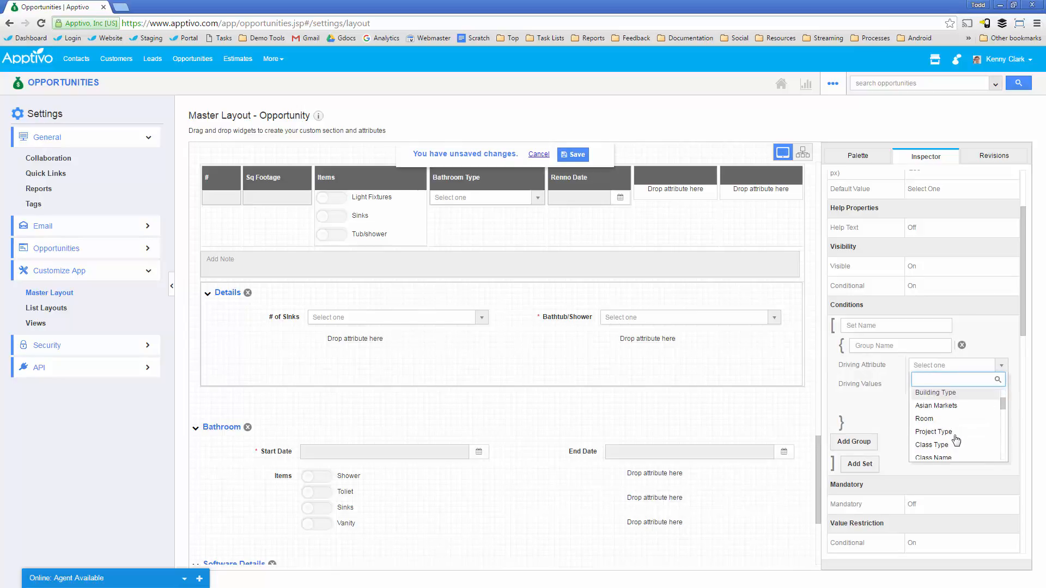
text(bas)
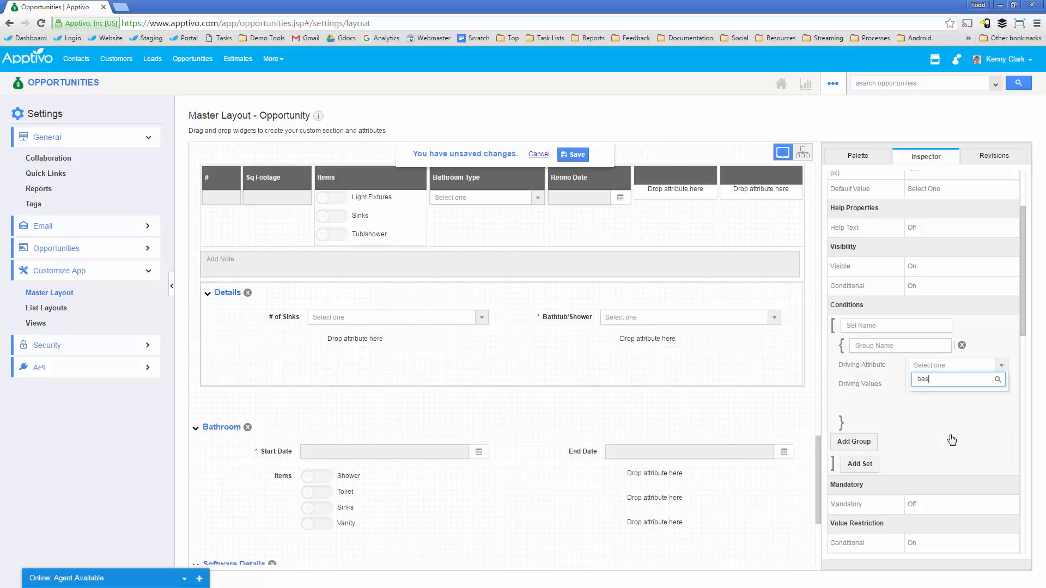
click(952, 439)
click(943, 365)
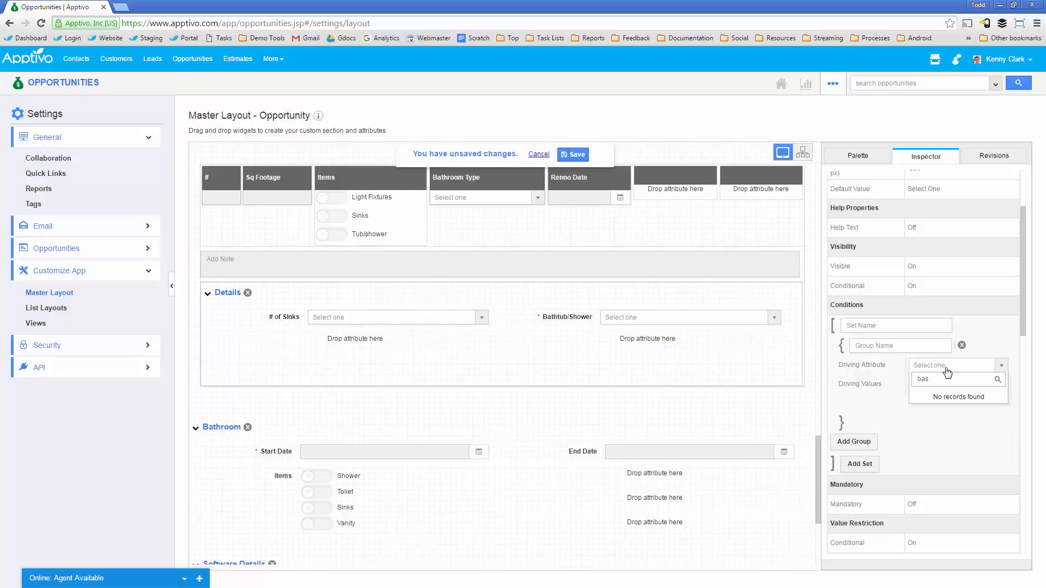
click(935, 378)
key(BackSpace)
text(th)
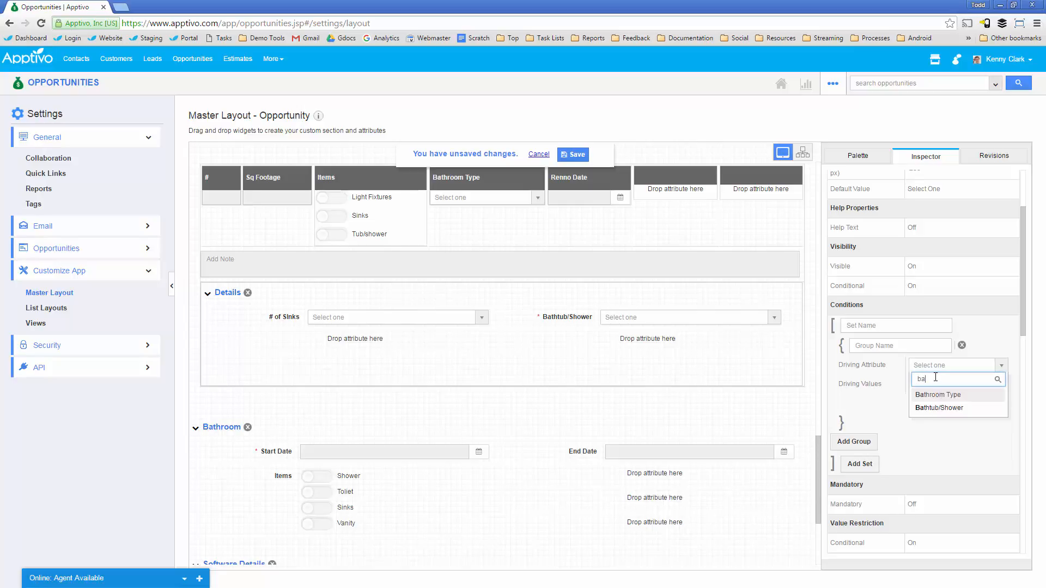
click(944, 395)
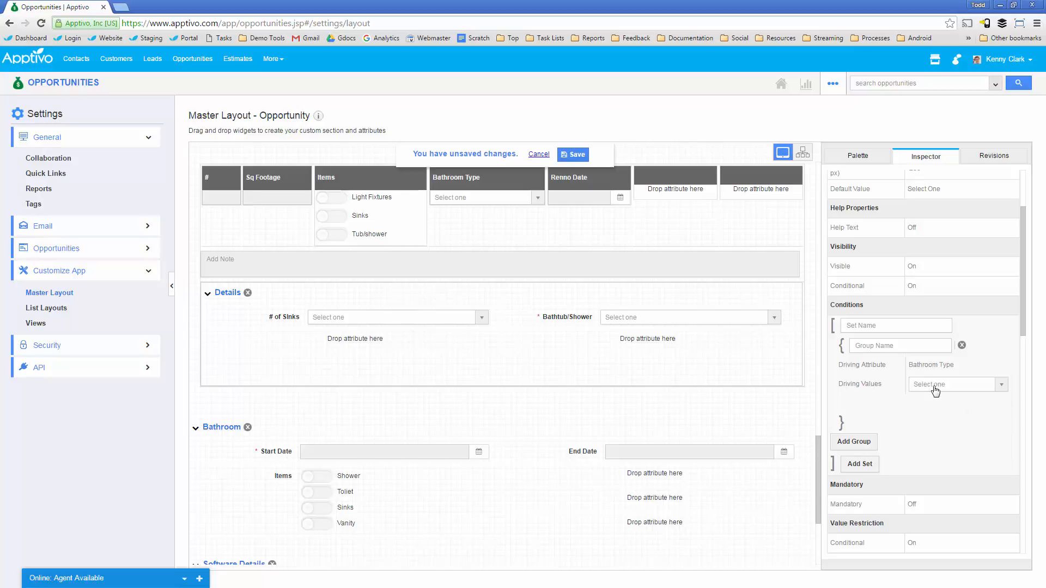
- Add Full and Half as the driving values of the # of Sinks visibility condition
click(935, 386)
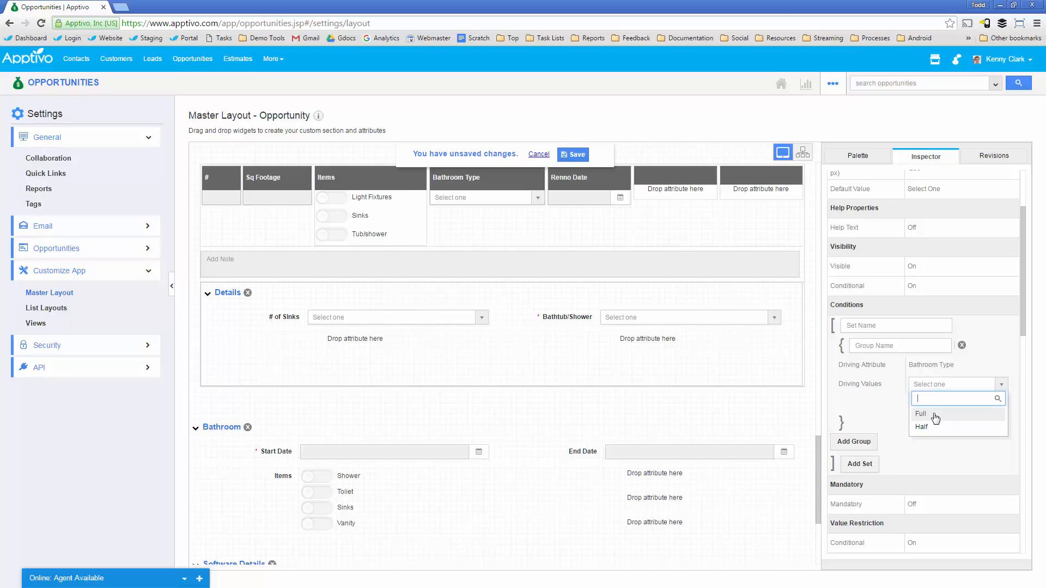
click(936, 416)
click(931, 387)
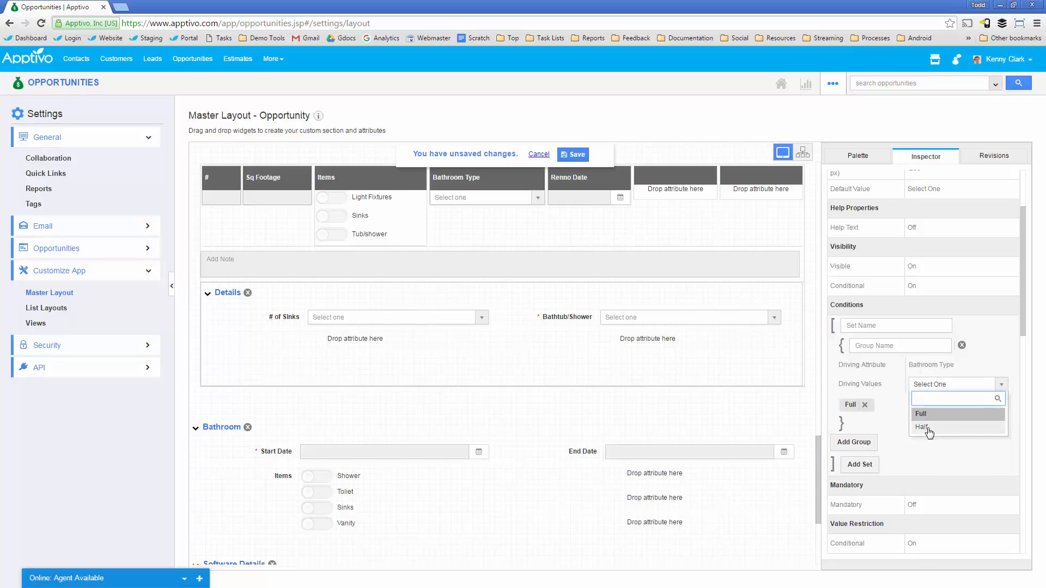
click(929, 430)
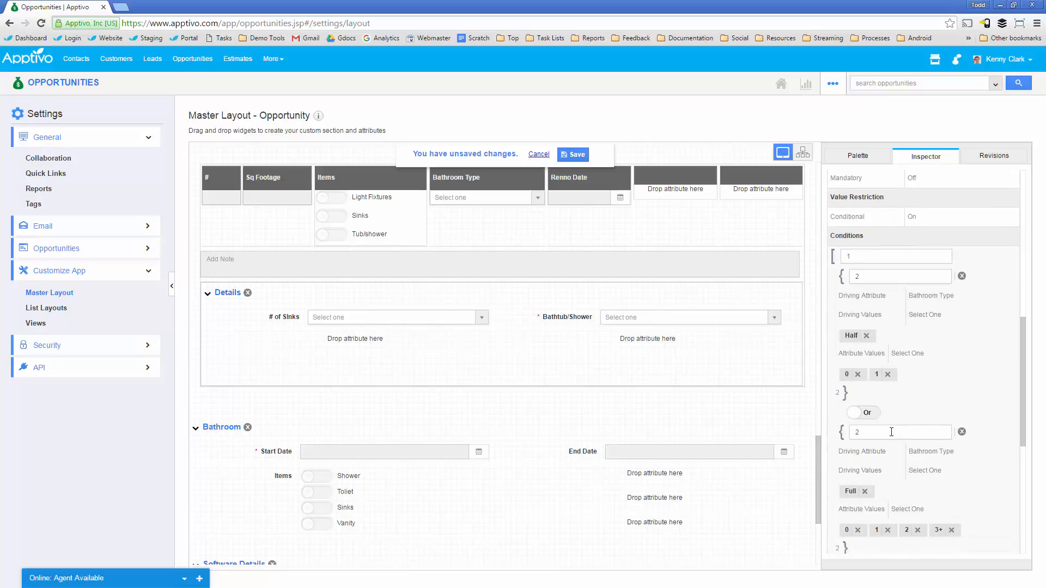
- Make the # of Sinks attribute mandatory and turn on the conditional option for that requirement
scroll(862, 343, down, 4)
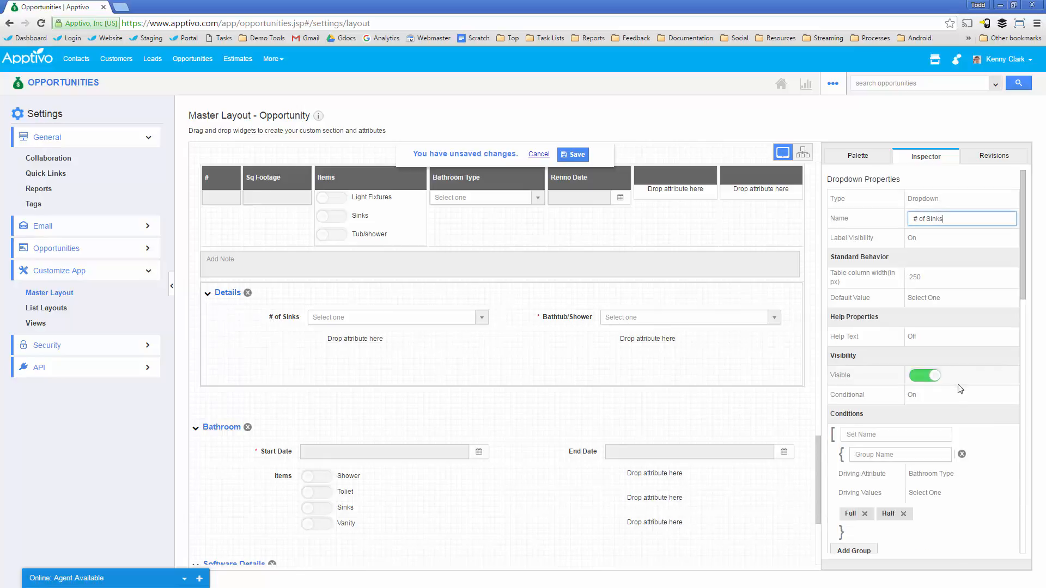
scroll(957, 325, down, 10)
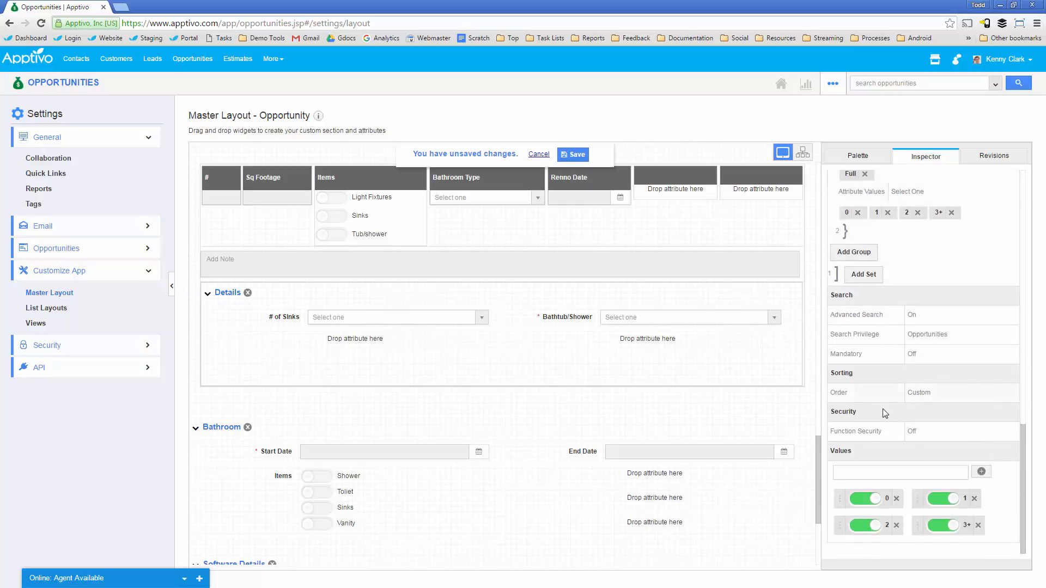
scroll(888, 425, up, 10)
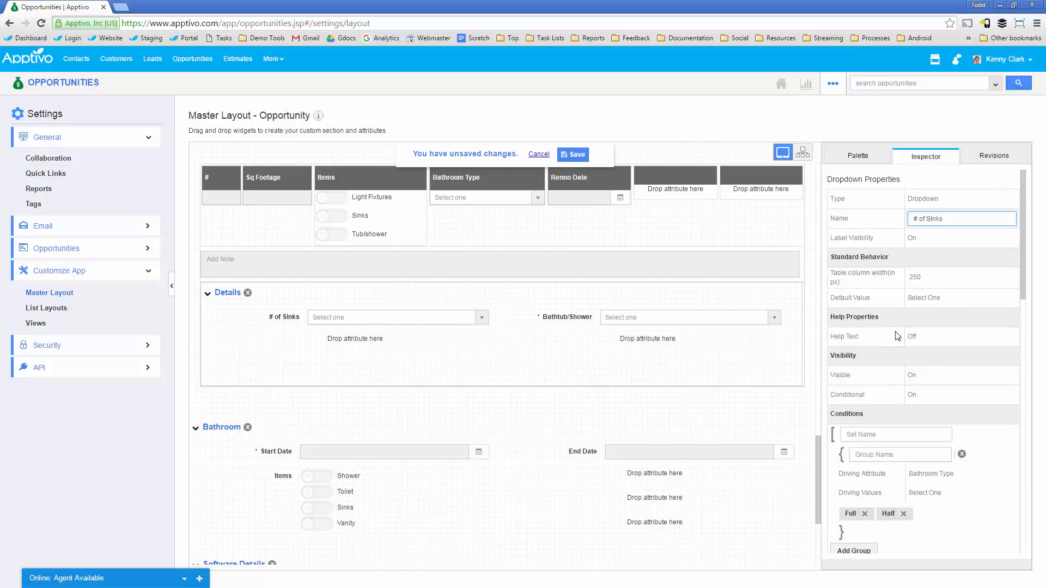
scroll(902, 322, down, 5)
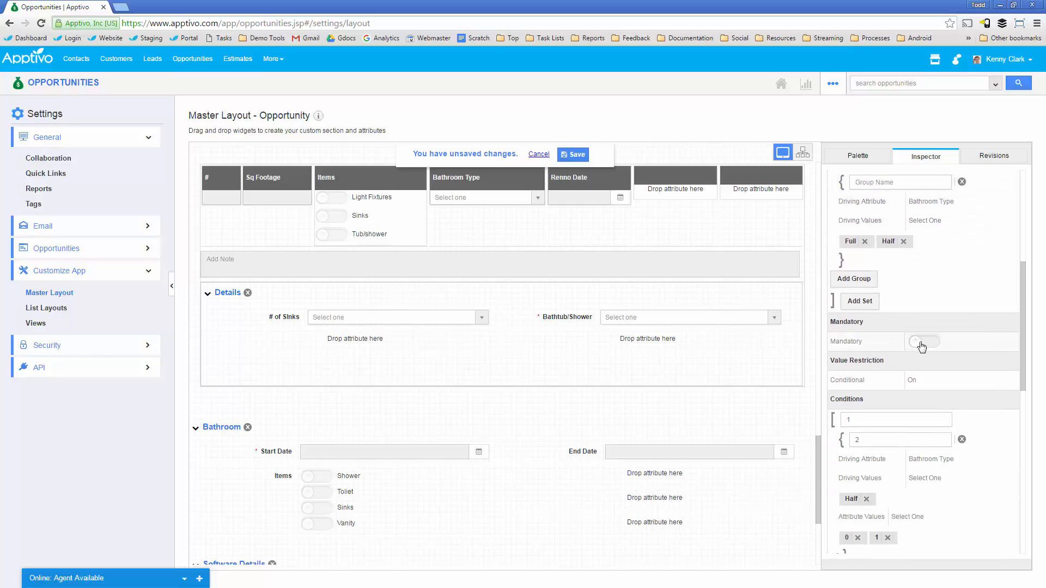
click(924, 342)
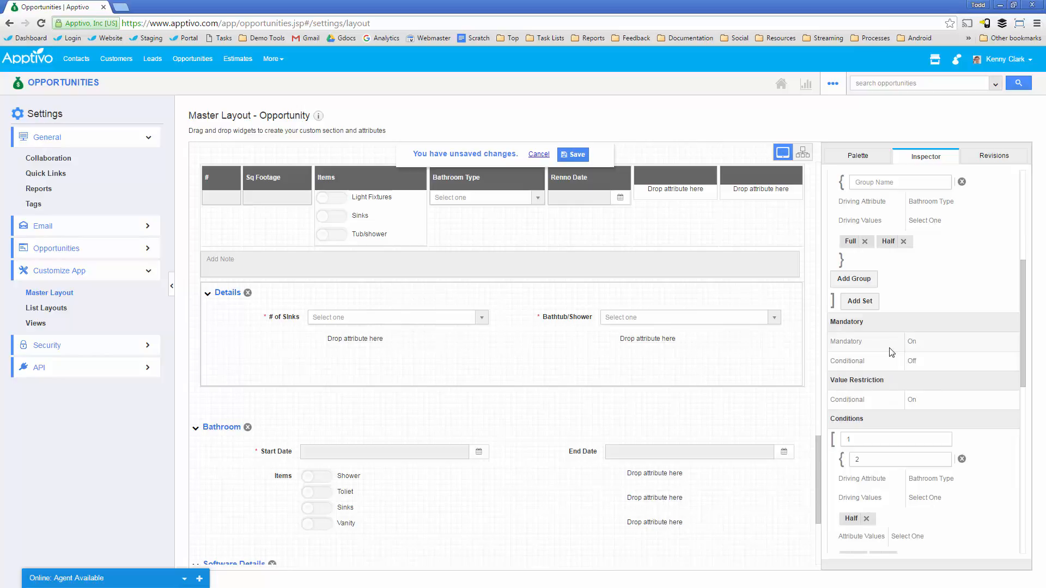
mouse_move(925, 362)
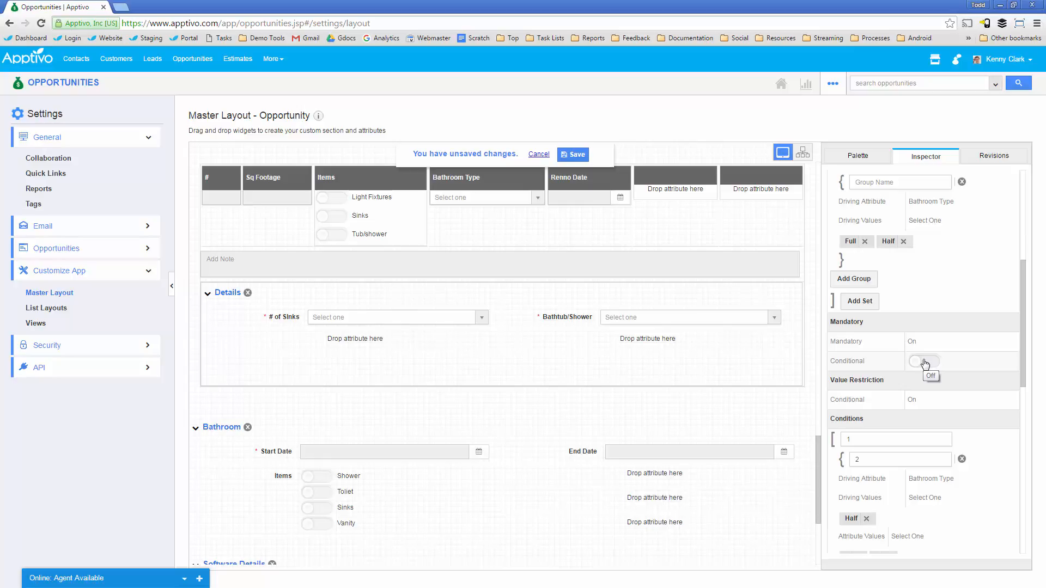
click(925, 362)
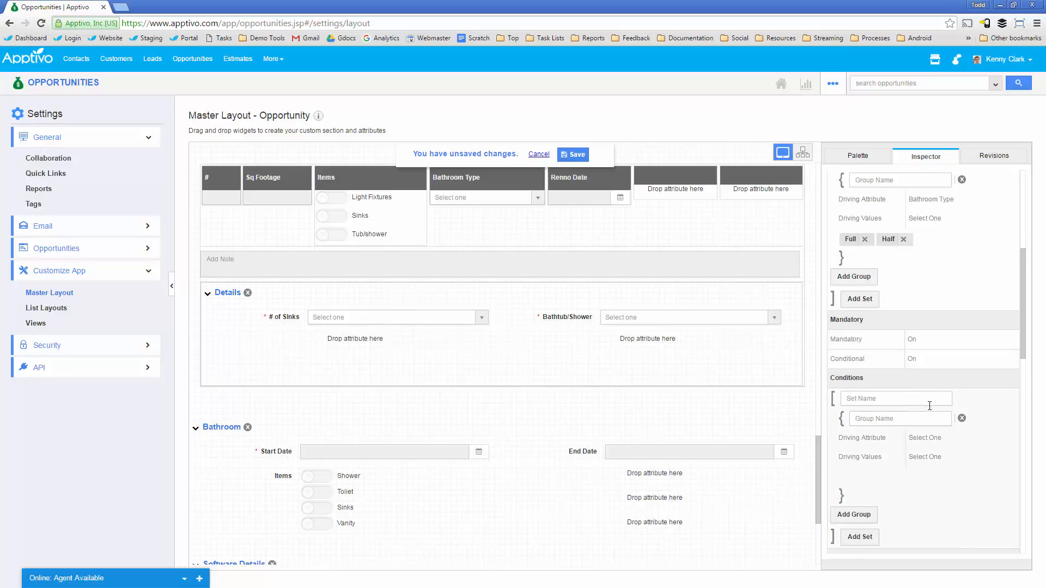
- Find Bathroom Type and choose it as the driving attribute of the # of Sinks mandatory condition
scroll(929, 349, down, 2)
click(932, 338)
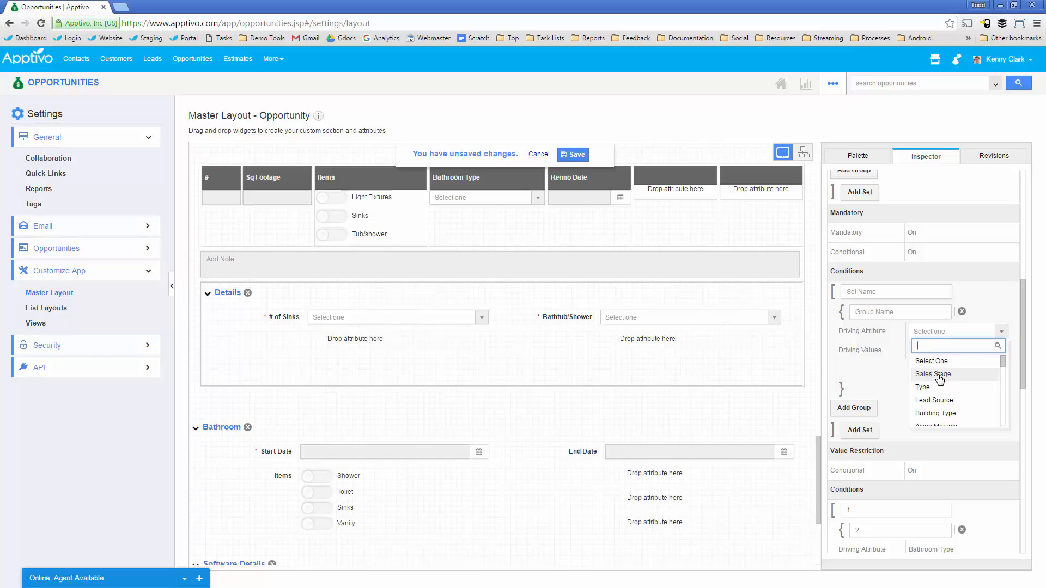
scroll(942, 385, down, 2)
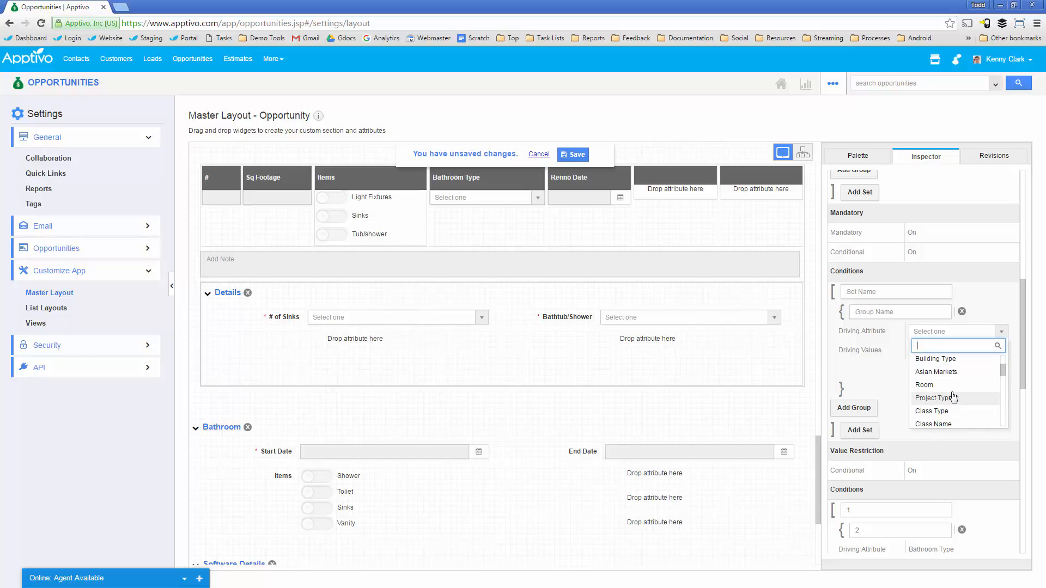
click(933, 397)
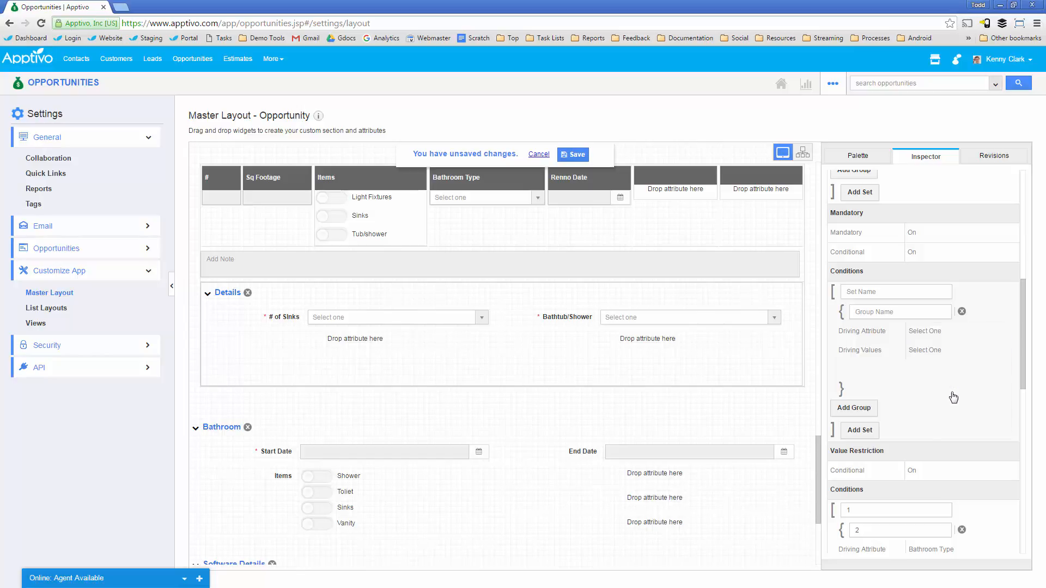
click(938, 333)
text(ns)
key(BackSpace)
key(BackSpace)
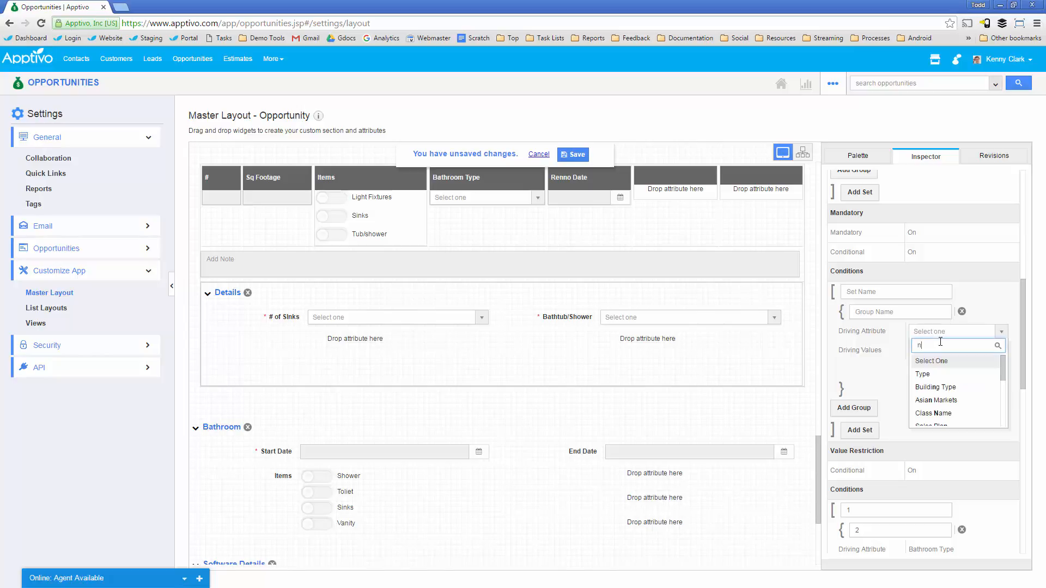
text(bathr)
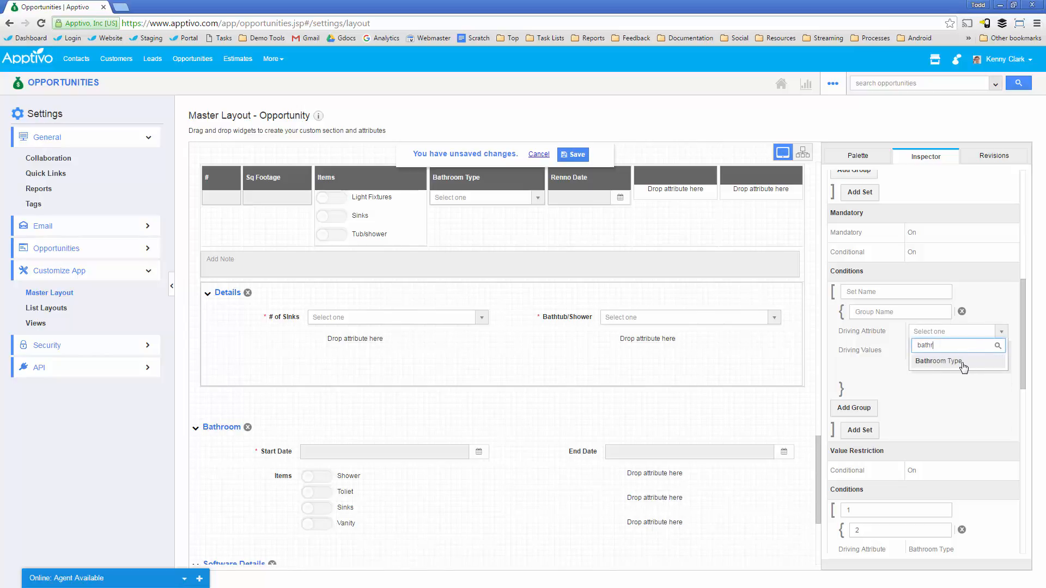
click(928, 361)
- Add Full and Half as the driving values of the # of Sinks mandatory condition
click(935, 351)
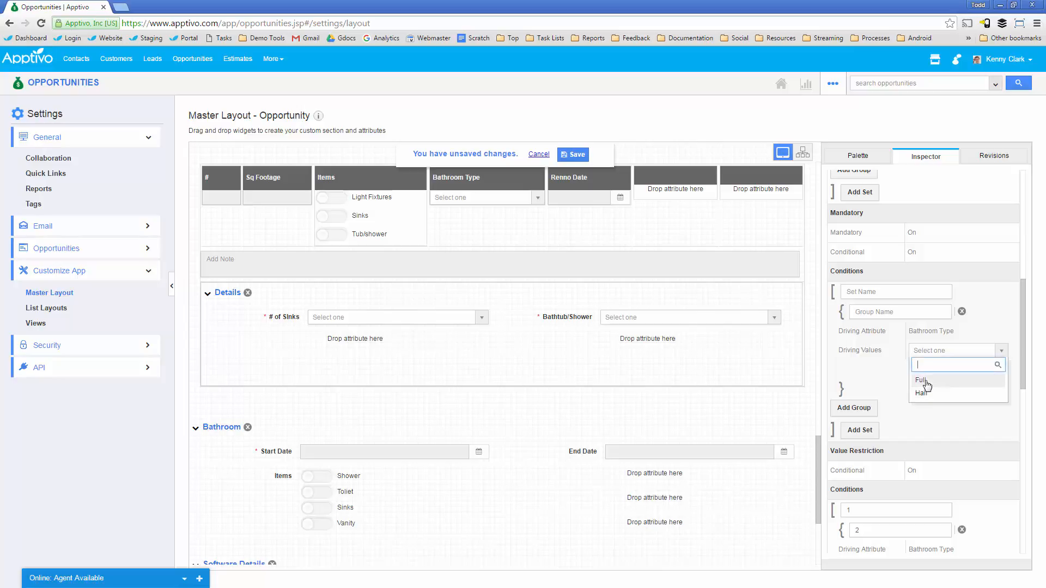
click(925, 382)
click(935, 351)
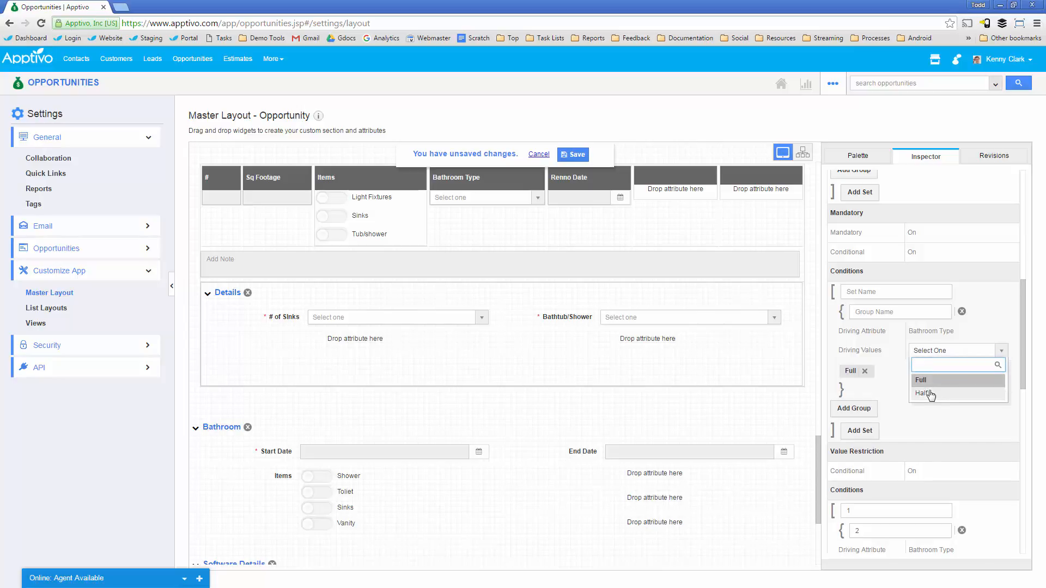
click(927, 393)
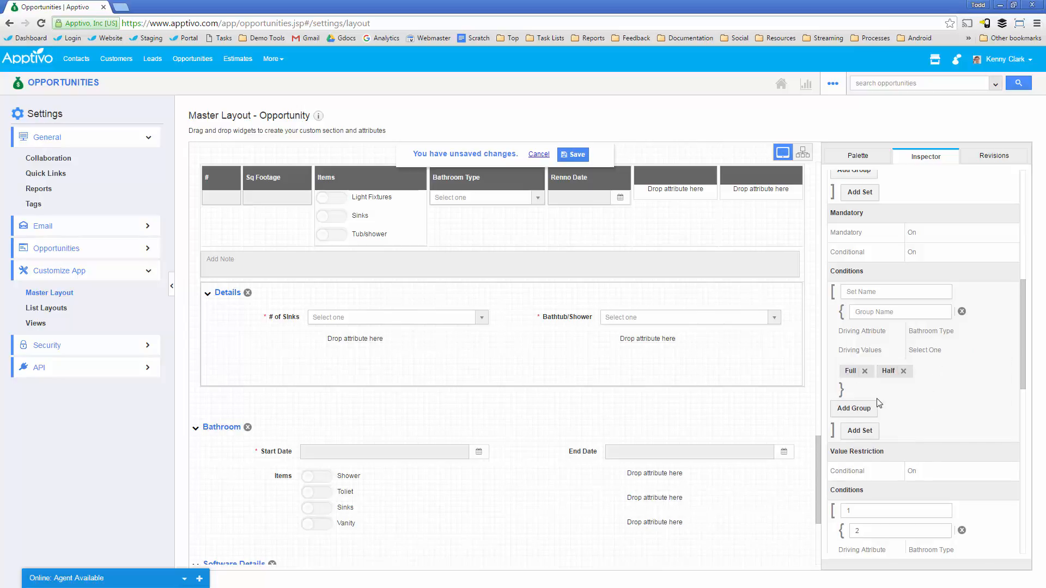
- Add a second group to the mandatory condition, with Sales Stage as its driving attribute
click(865, 411)
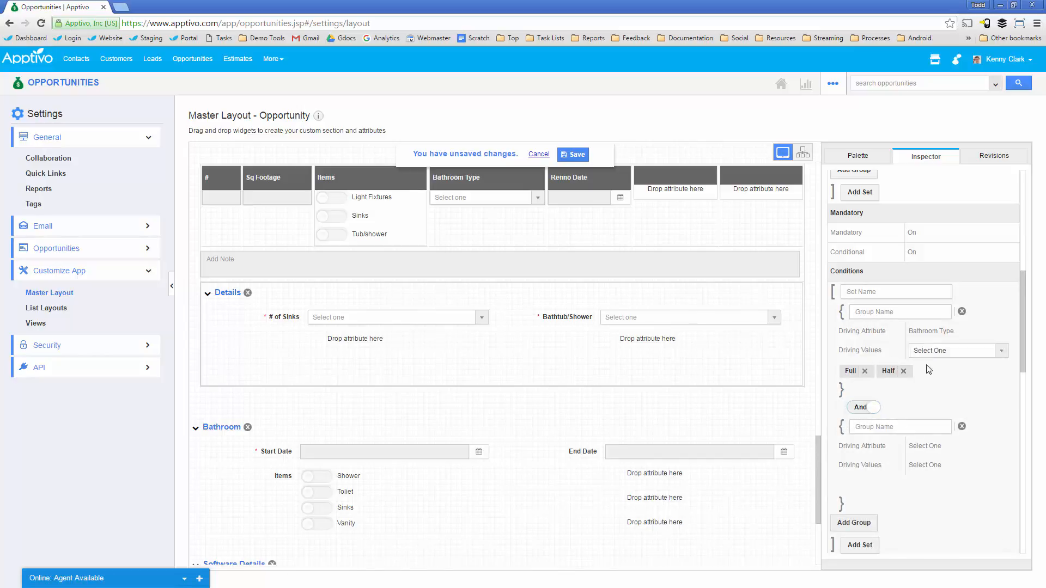
scroll(930, 382, down, 1)
click(933, 397)
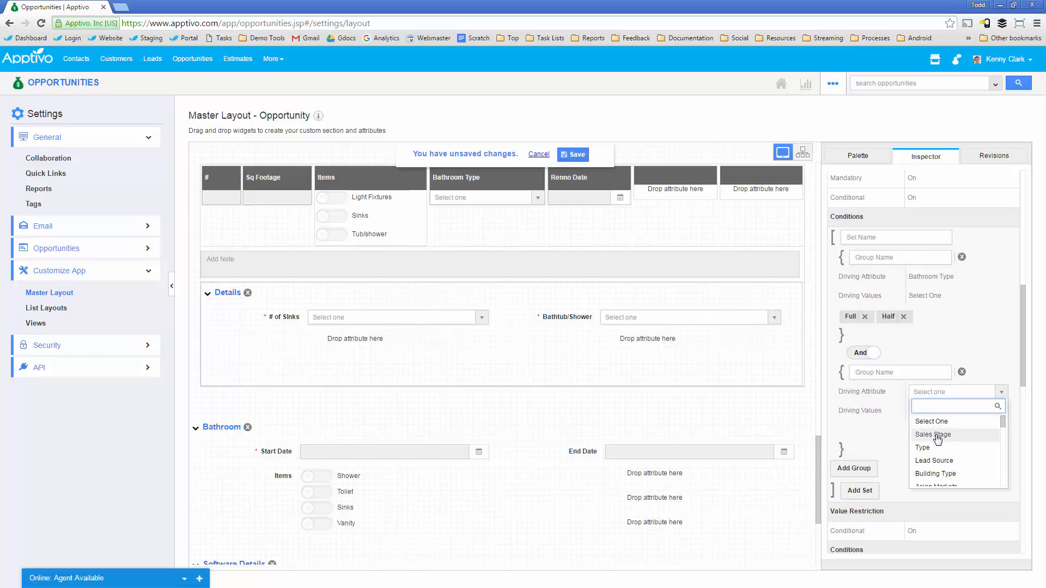
click(934, 434)
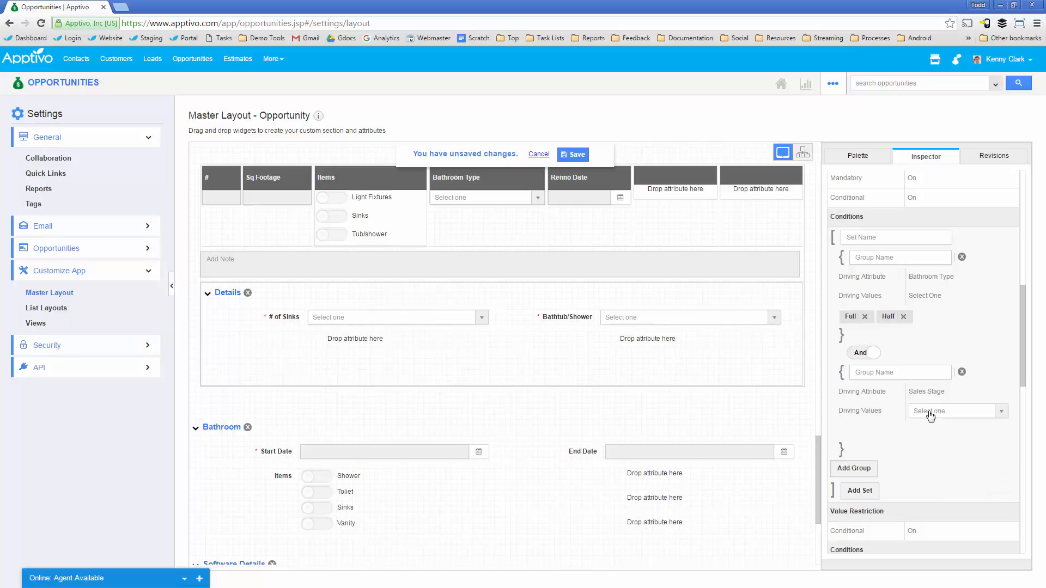
- Add Showing, Prospecting and Consultation as driving values of the Sales Stage group and save the master layout
click(931, 413)
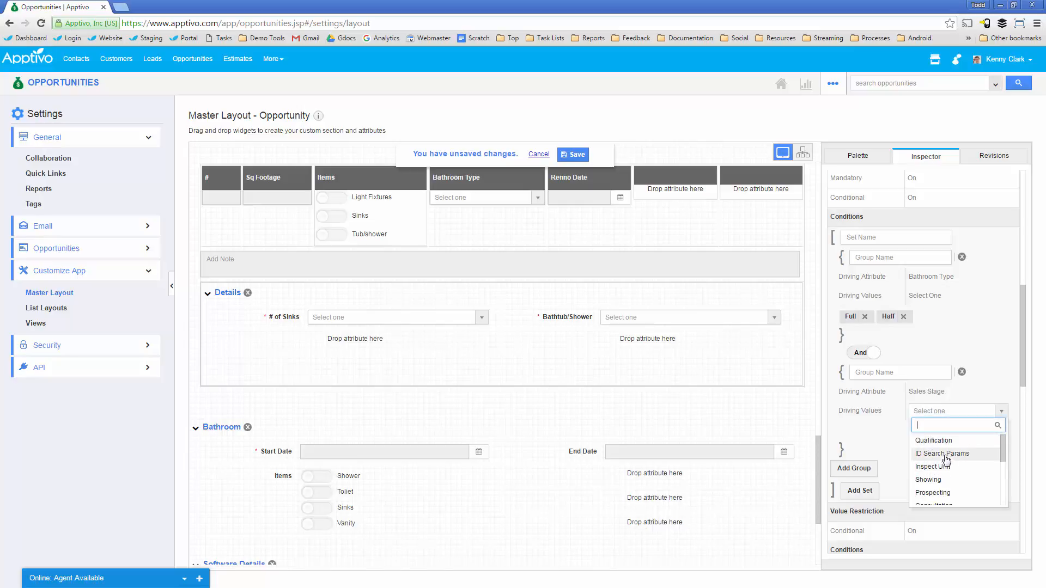
drag(1001, 449, 999, 455)
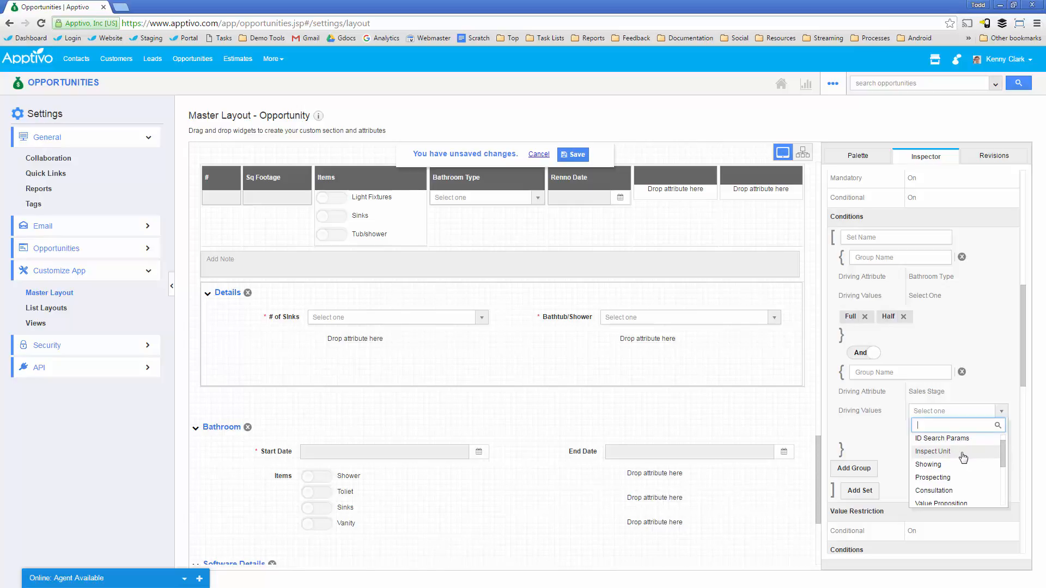
click(935, 465)
click(931, 413)
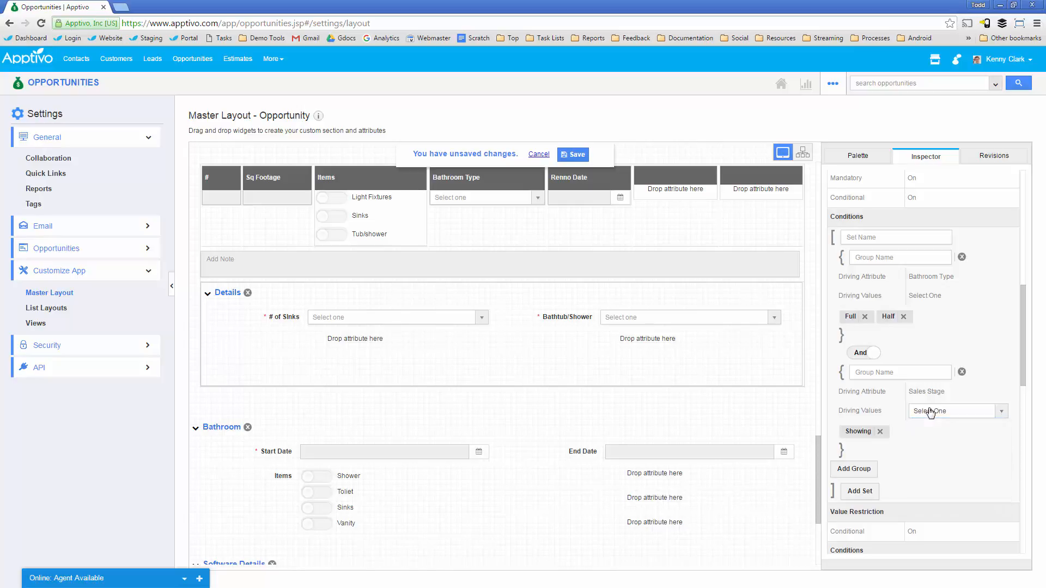
click(931, 413)
click(933, 477)
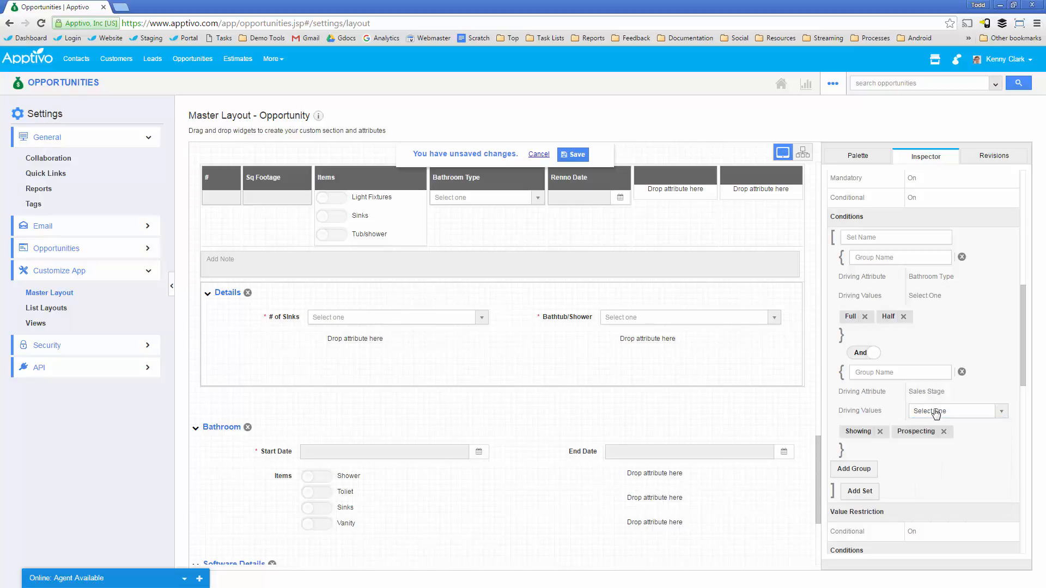
click(937, 414)
click(935, 493)
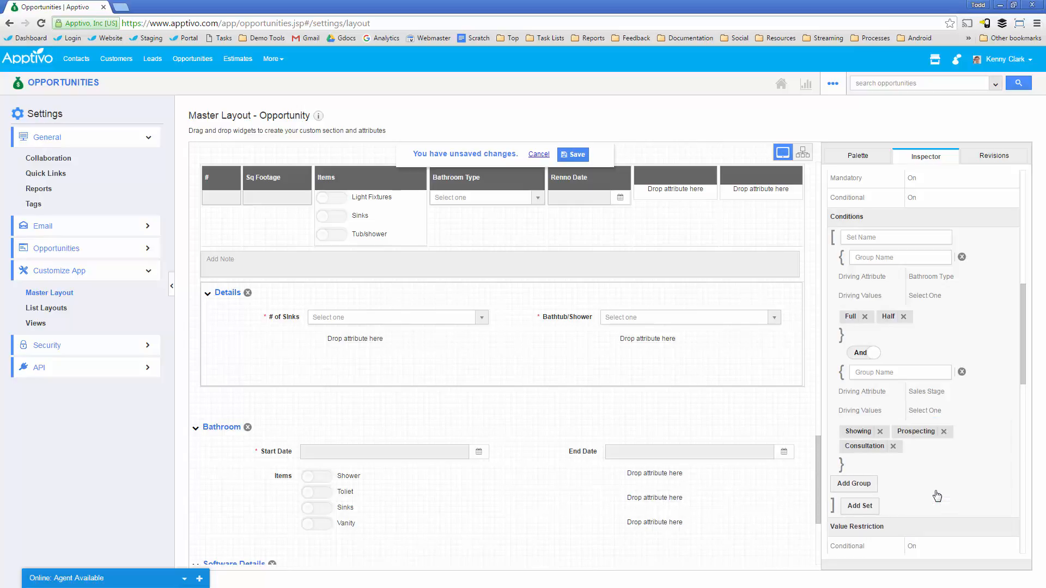
click(258, 228)
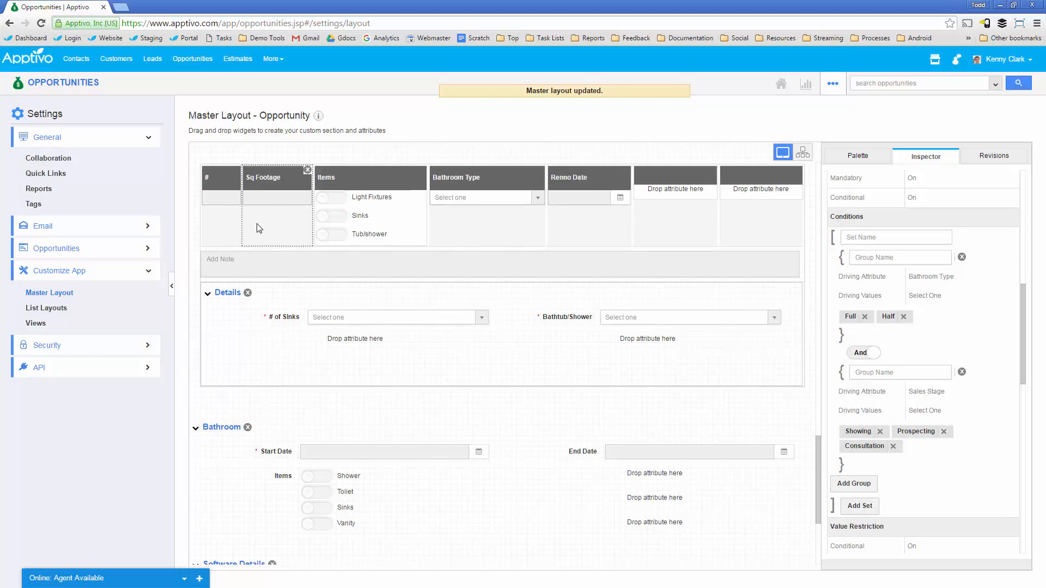
- Open the Fizzle Worths User Licenses opportunity from the Opportunities home page and put its overview in edit mode
click(71, 87)
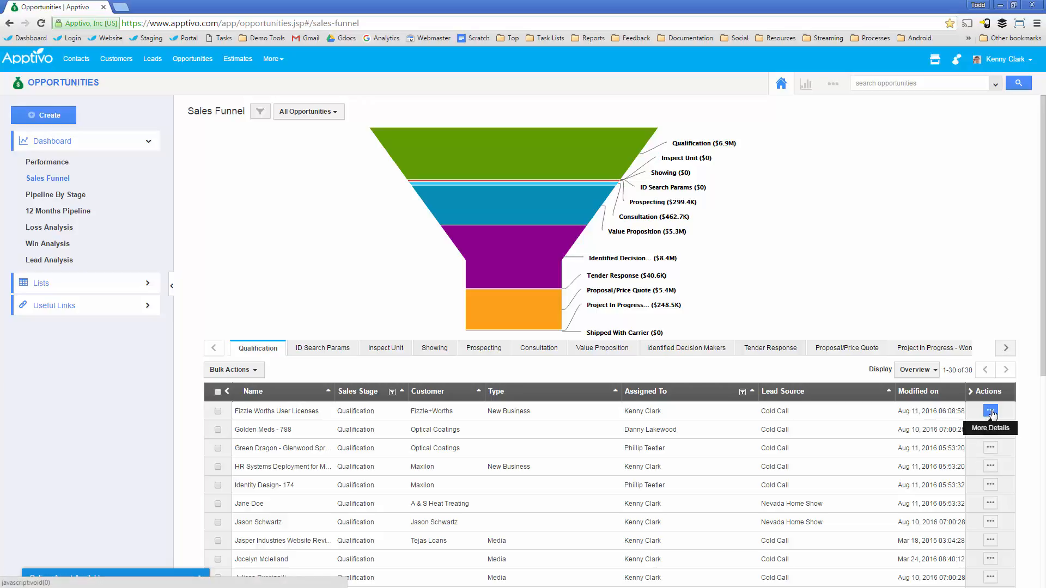
click(992, 412)
scroll(628, 395, down, 8)
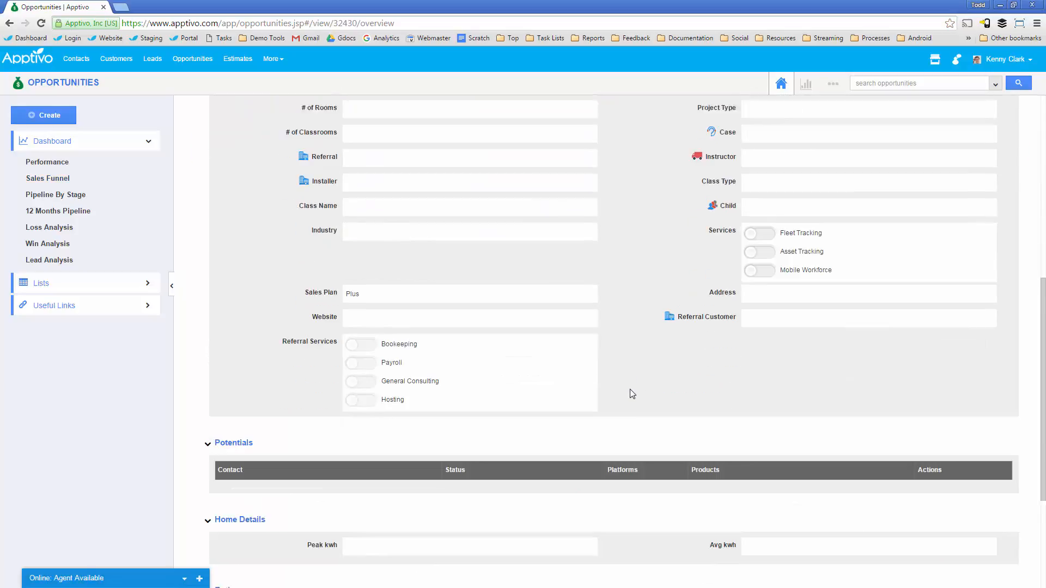
scroll(636, 389, up, 8)
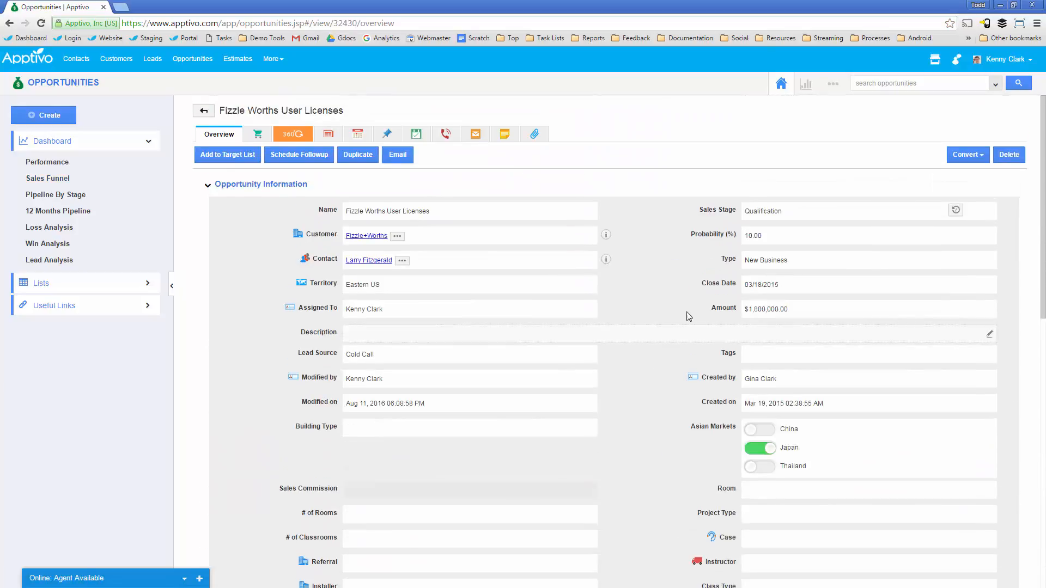
click(763, 212)
click(696, 273)
- Add two rows to the opportunity's Bathrooms table
scroll(665, 314, down, 5)
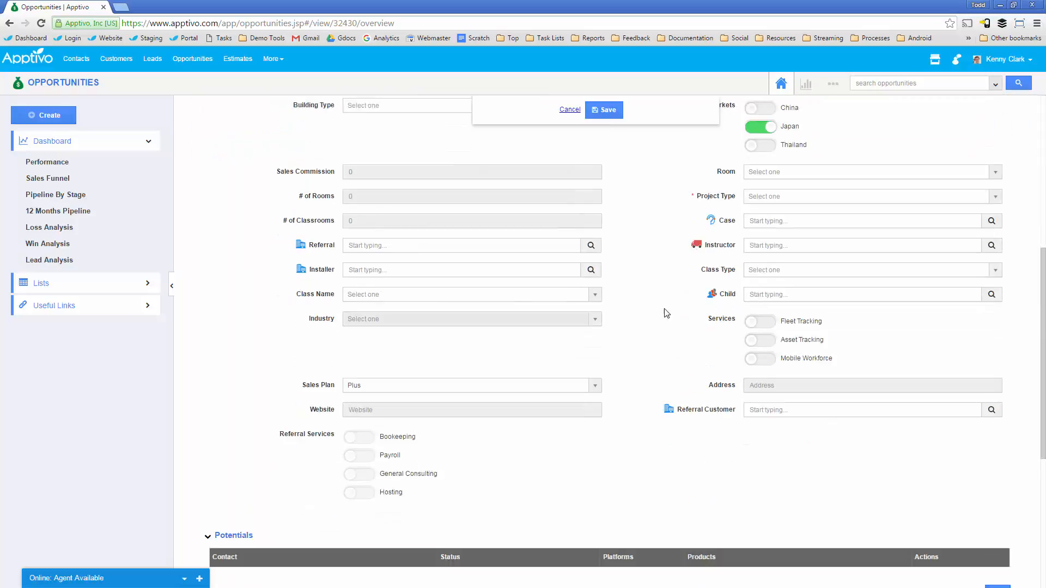
scroll(692, 327, down, 5)
click(997, 435)
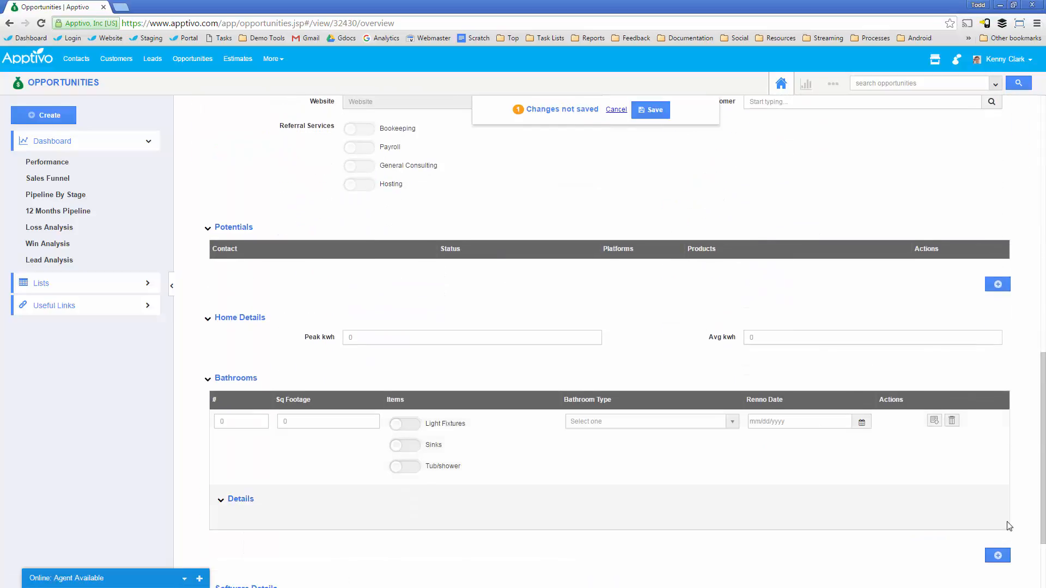
click(998, 556)
scroll(754, 409, down, 3)
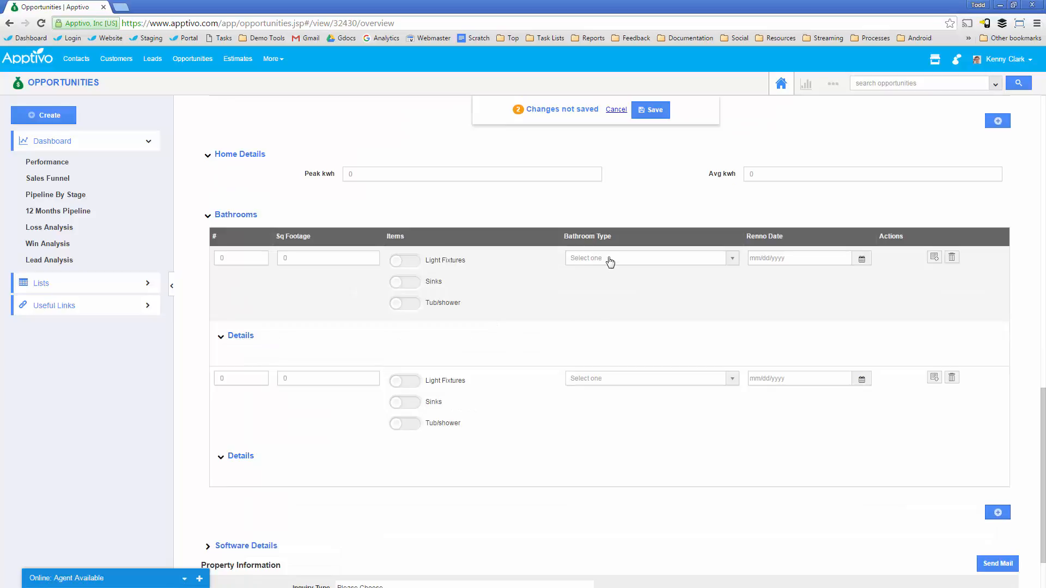
- Set the first bathroom row's Bathroom Type to Half and check the # of Sinks field in its details
click(610, 262)
click(197, 341)
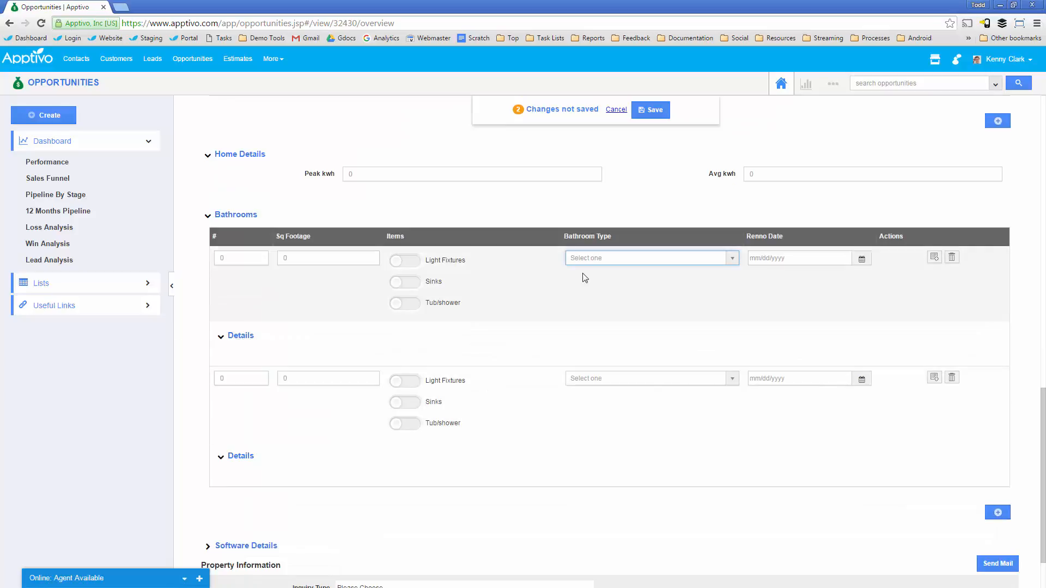
click(591, 259)
click(596, 317)
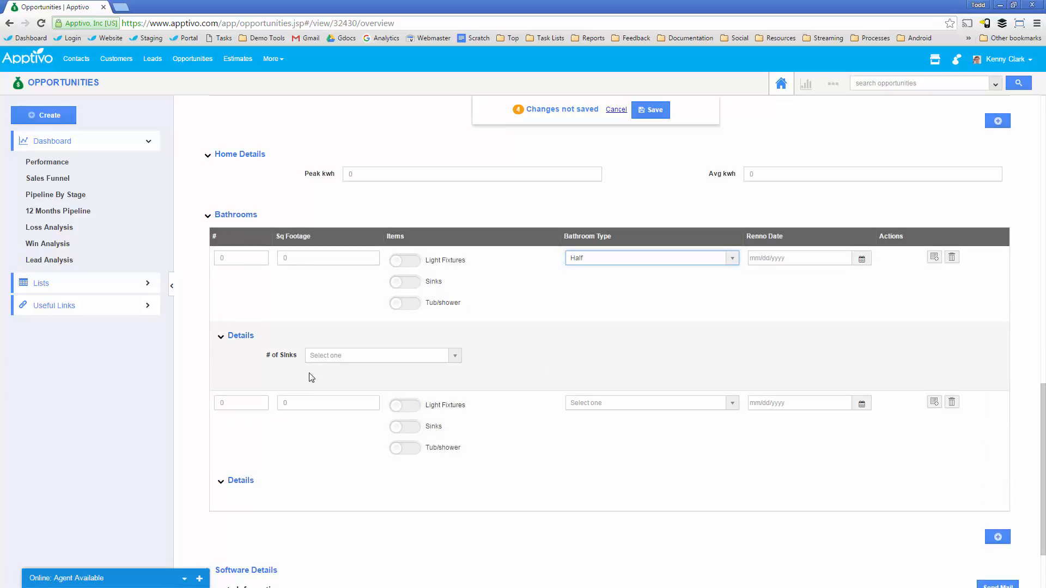
click(332, 359)
- Set the first bathroom row's Bathroom Type to Full and check the choices offered for # of Sinks
click(594, 259)
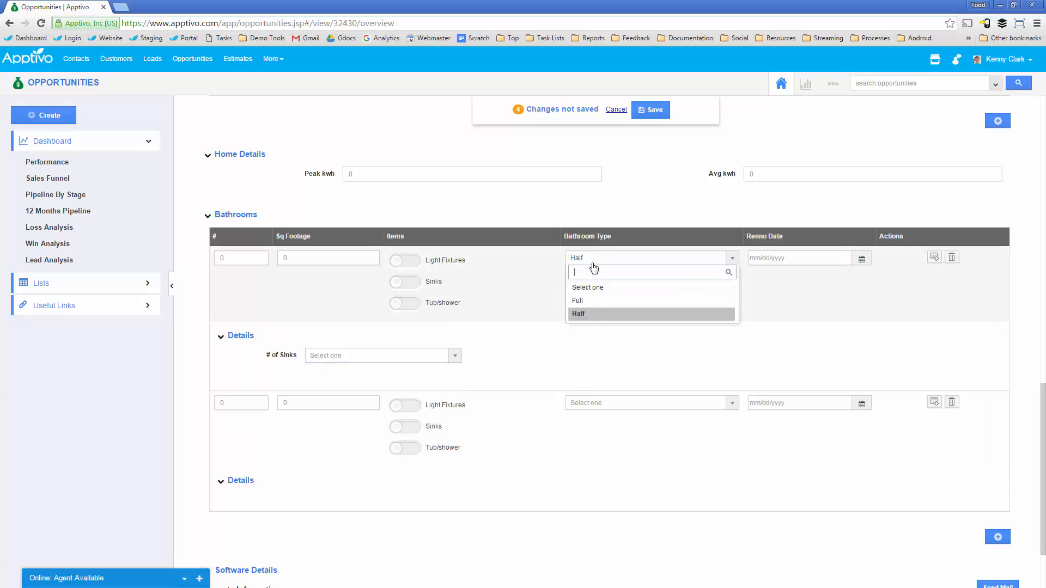
click(599, 302)
click(392, 357)
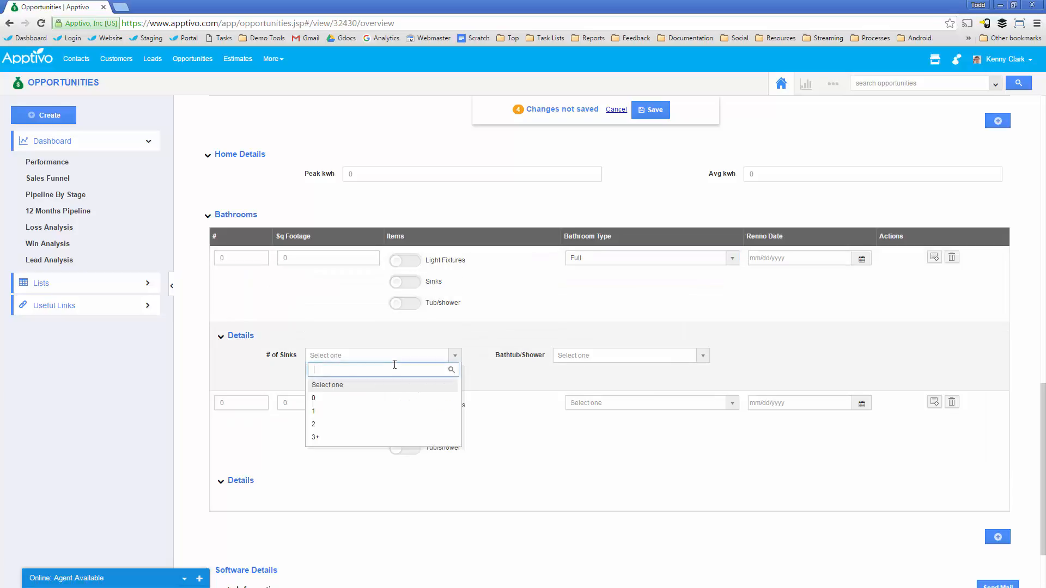
click(174, 398)
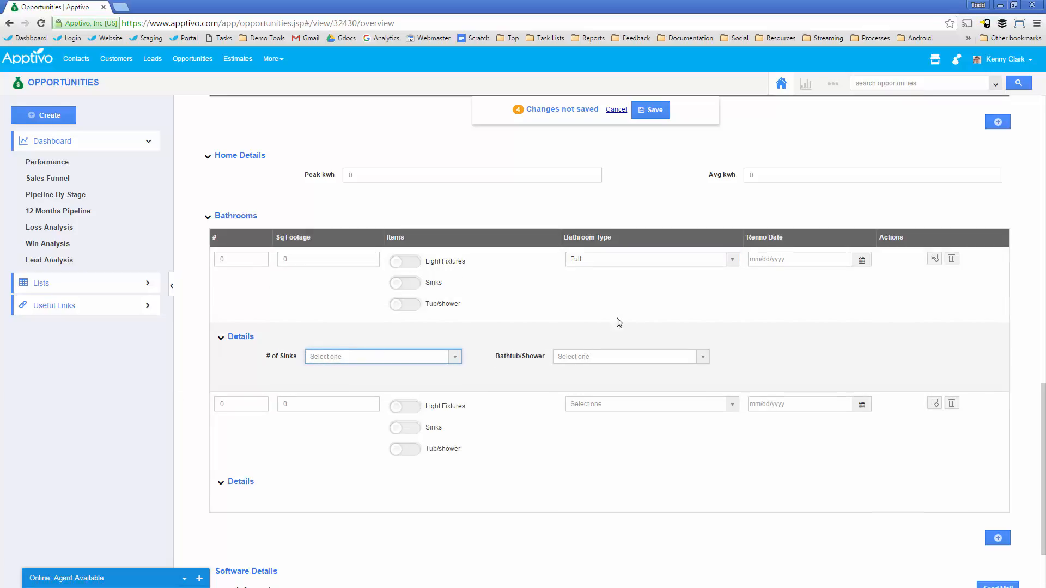
- Change the opportunity's Sales Stage to Prospecting and check the bathroom details for a mandatory # of Sinks
scroll(619, 322, up, 10)
click(783, 204)
scroll(783, 273, down, 2)
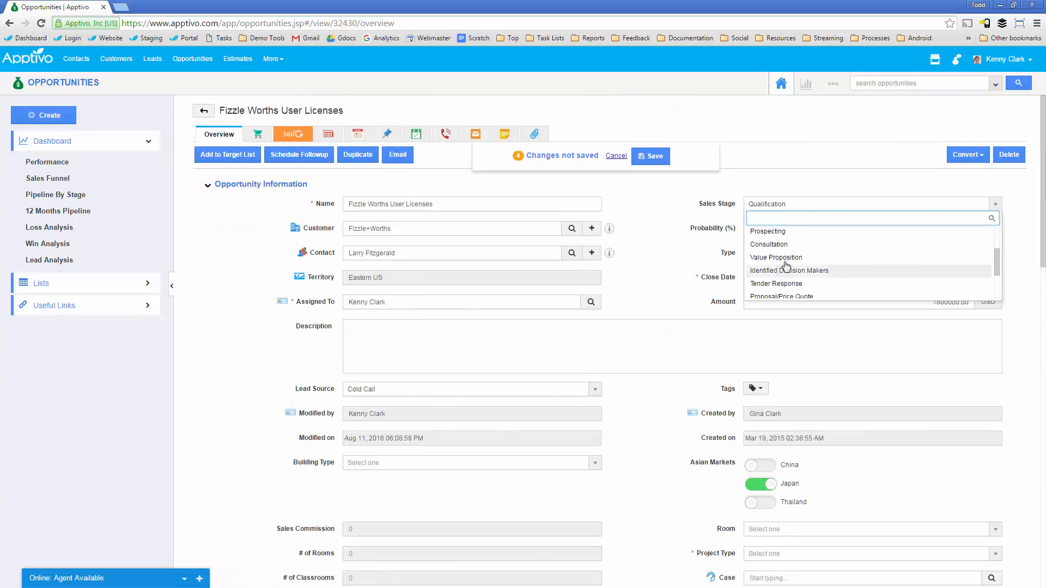
scroll(793, 267, up, 2)
scroll(795, 275, down, 5)
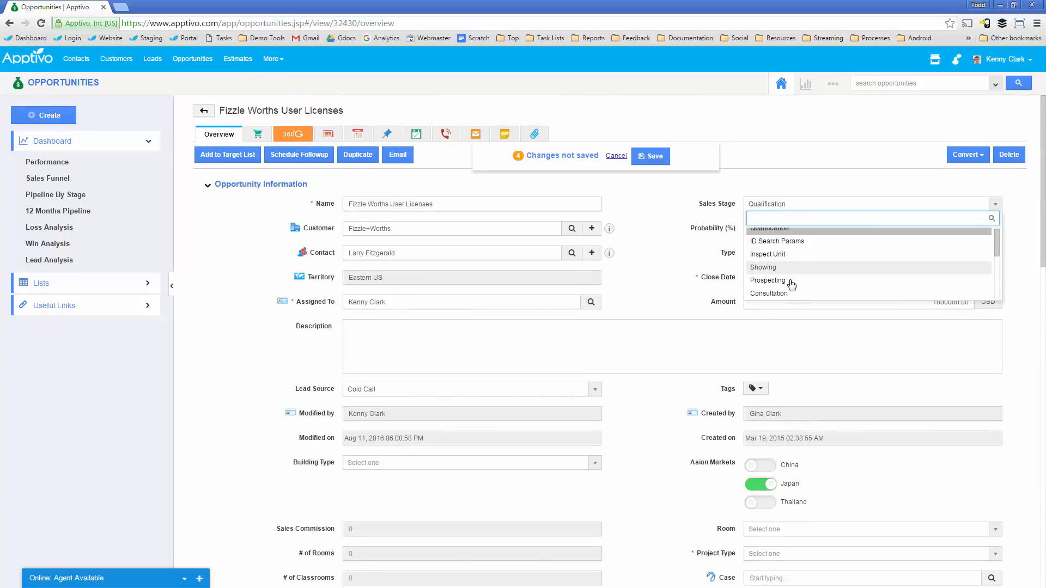
scroll(816, 262, up, 5)
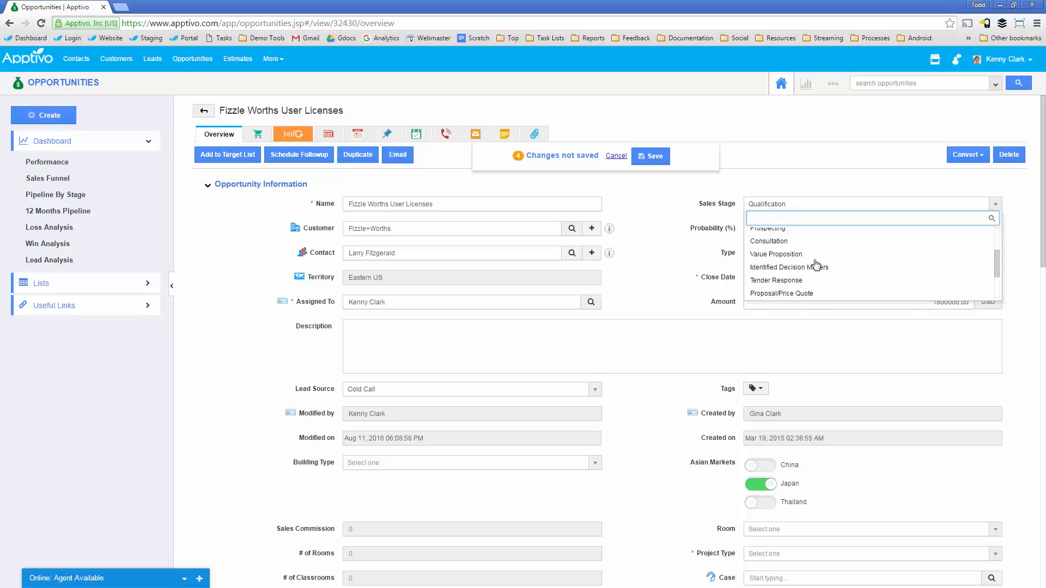
click(795, 284)
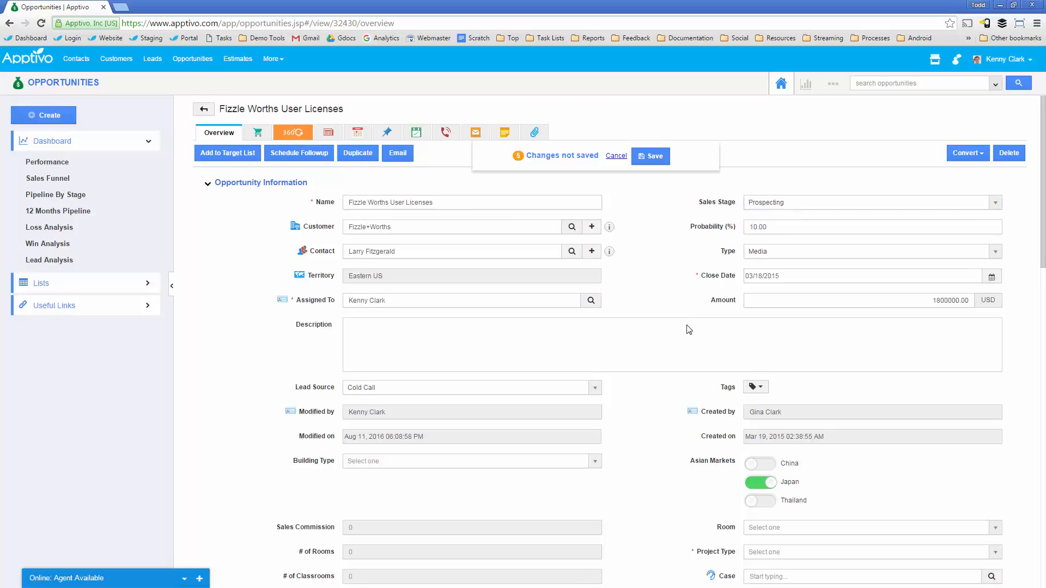
scroll(659, 351, down, 15)
scroll(404, 332, up, 1)
scroll(444, 337, up, 14)
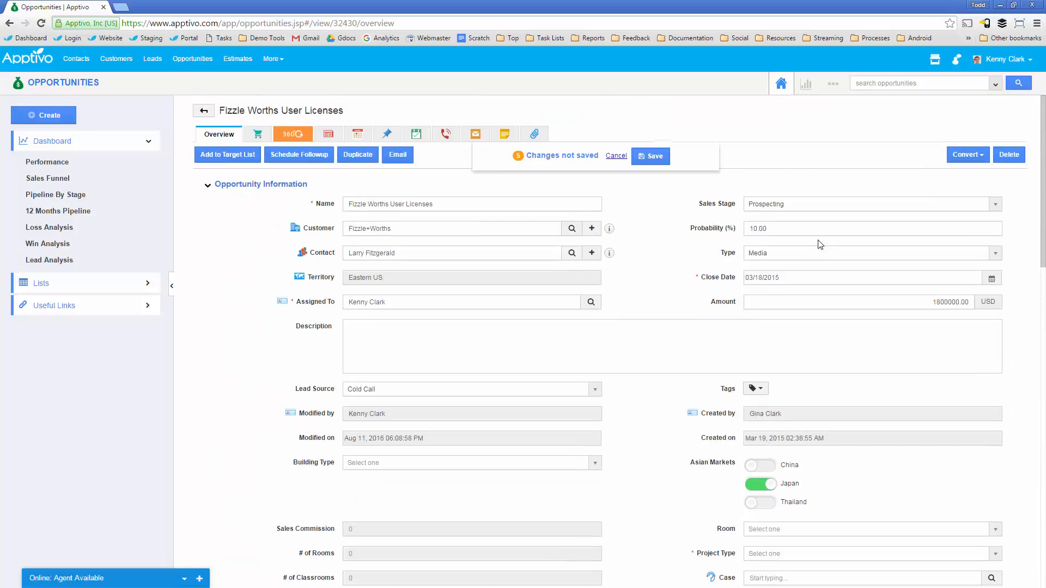
- Change the opportunity's Sales Stage to Showing and recheck the # of Sinks field in the first bathroom's details
click(774, 208)
click(774, 271)
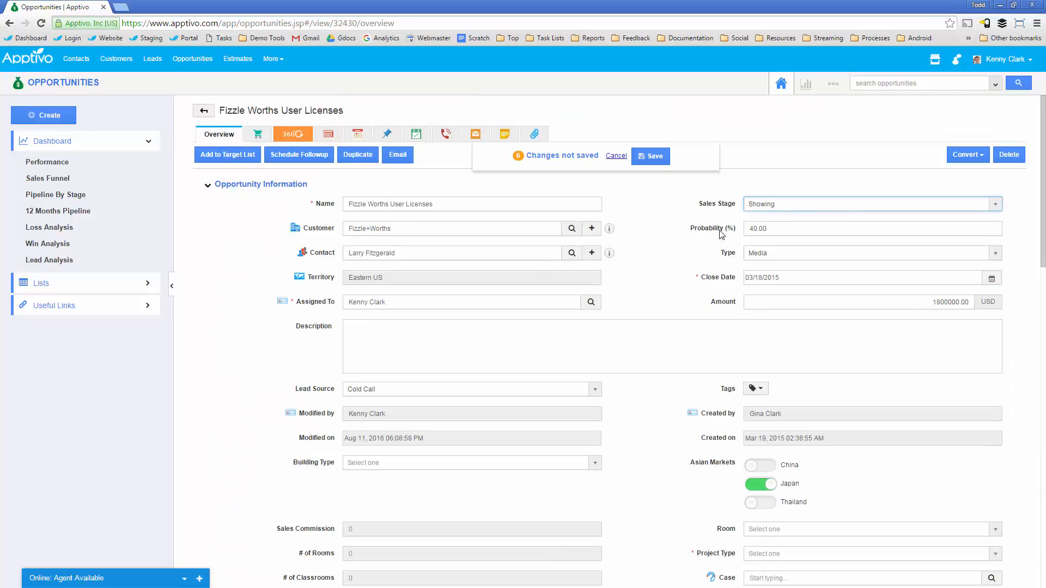
scroll(692, 283, down, 14)
click(322, 255)
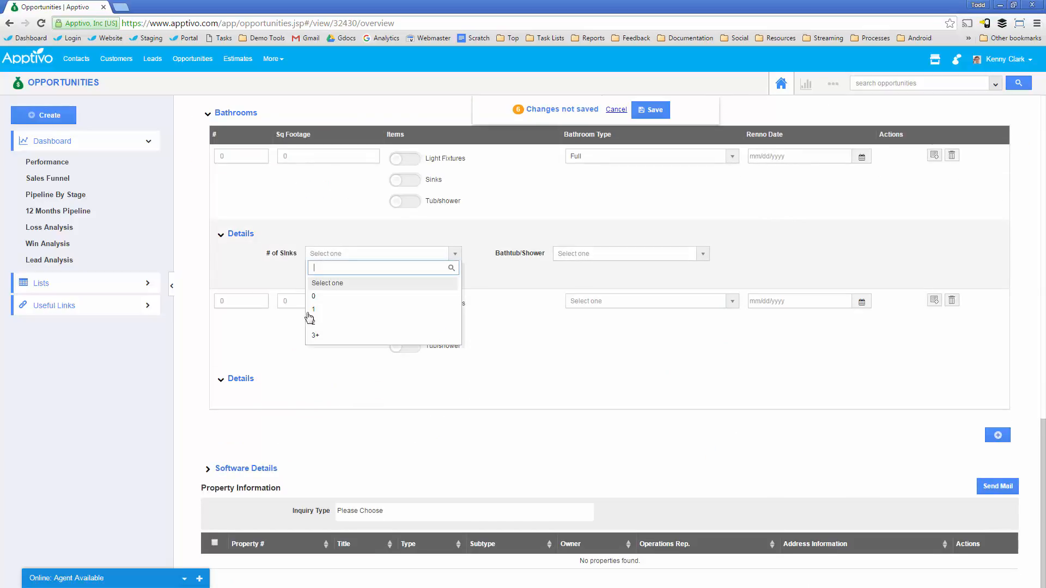
key(Escape)
scroll(295, 349, up, 3)
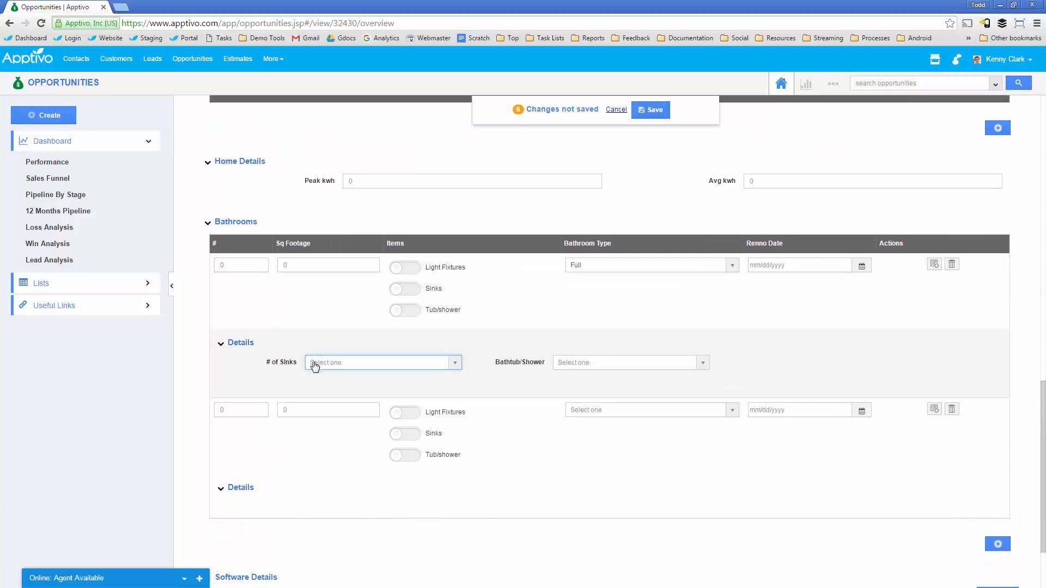
scroll(552, 344, up, 2)
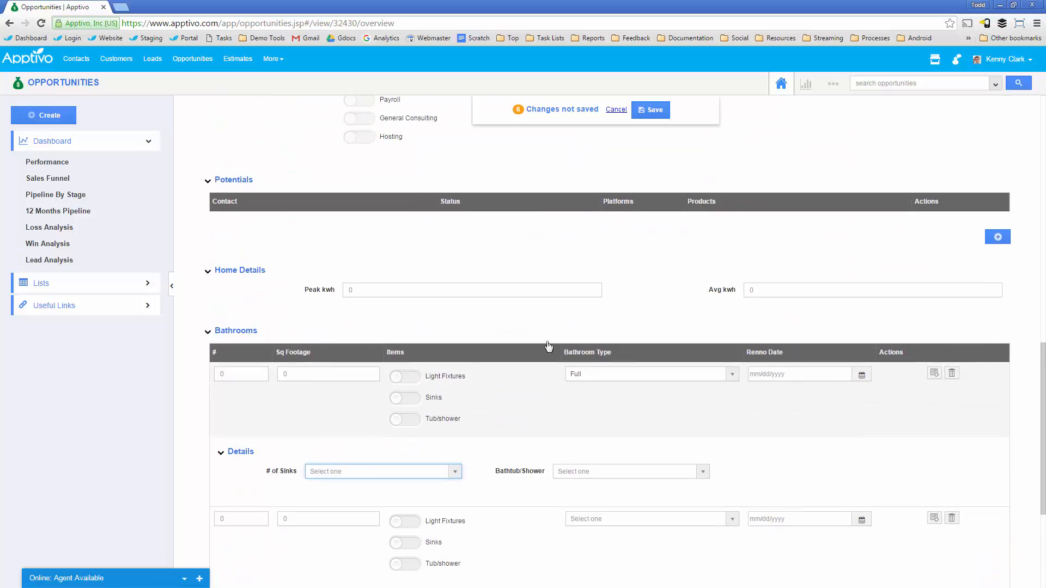
- Open the online agent chat request form
scroll(545, 349, up, 5)
scroll(618, 420, up, 4)
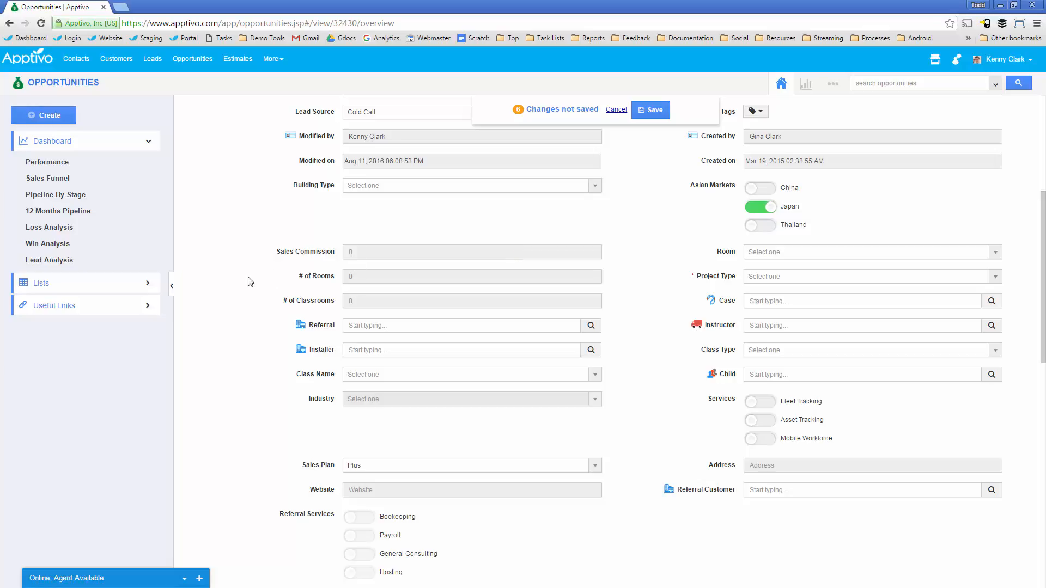
click(113, 578)
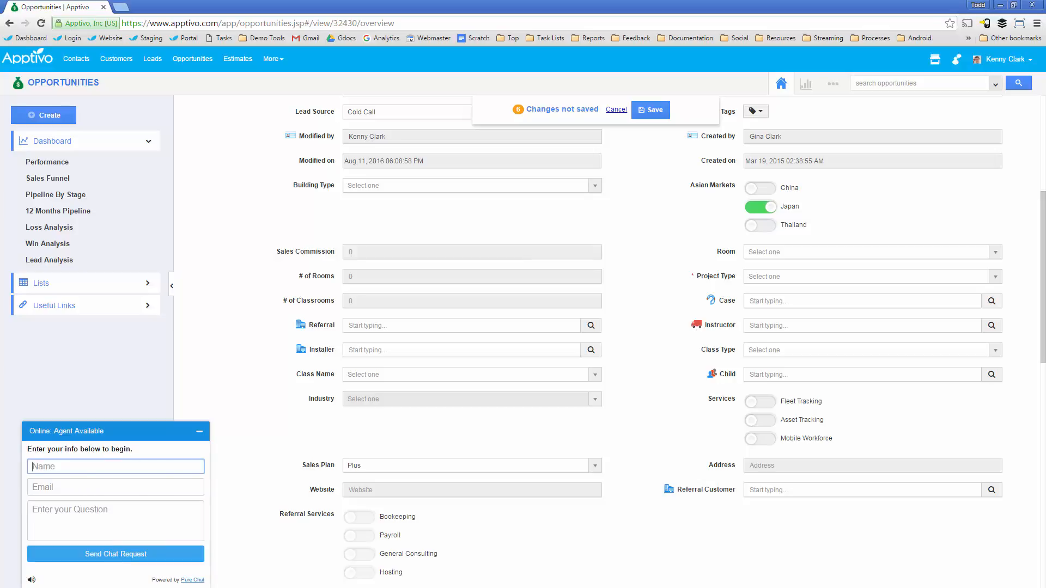